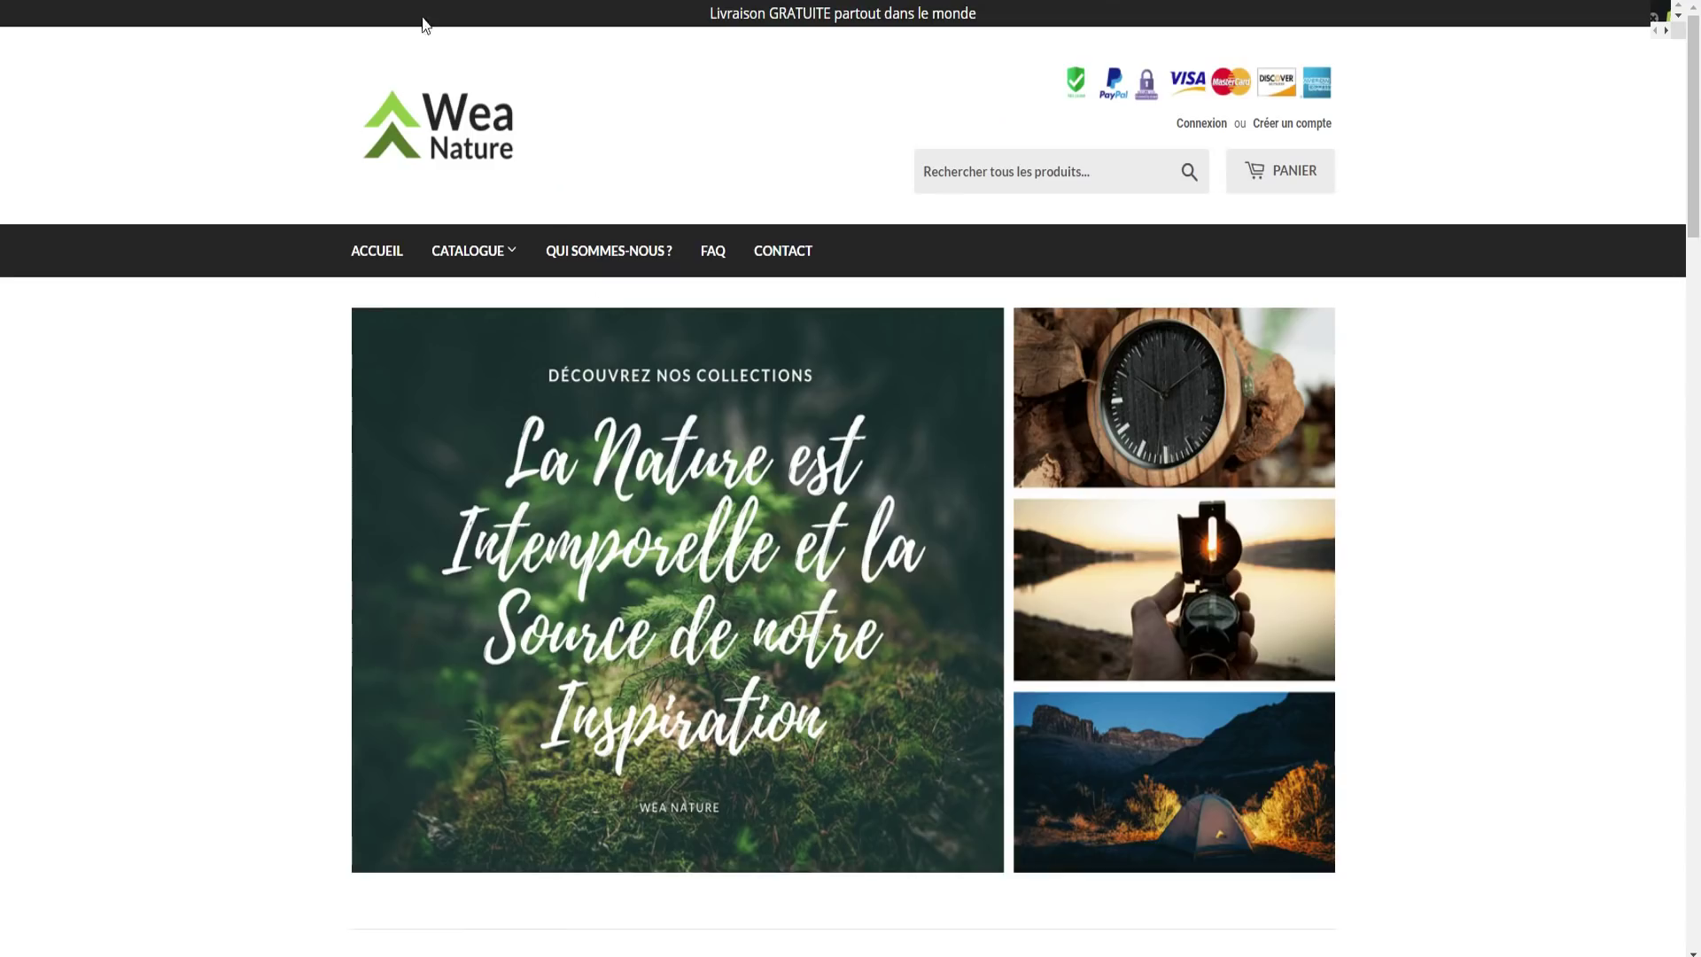
Open the store's Sport Aventure collection and add the black Sacoche Tactique de transport to the cart.
scroll(478, 266, "down", 2)
mouse_move(478, 53)
left_click(485, 141)
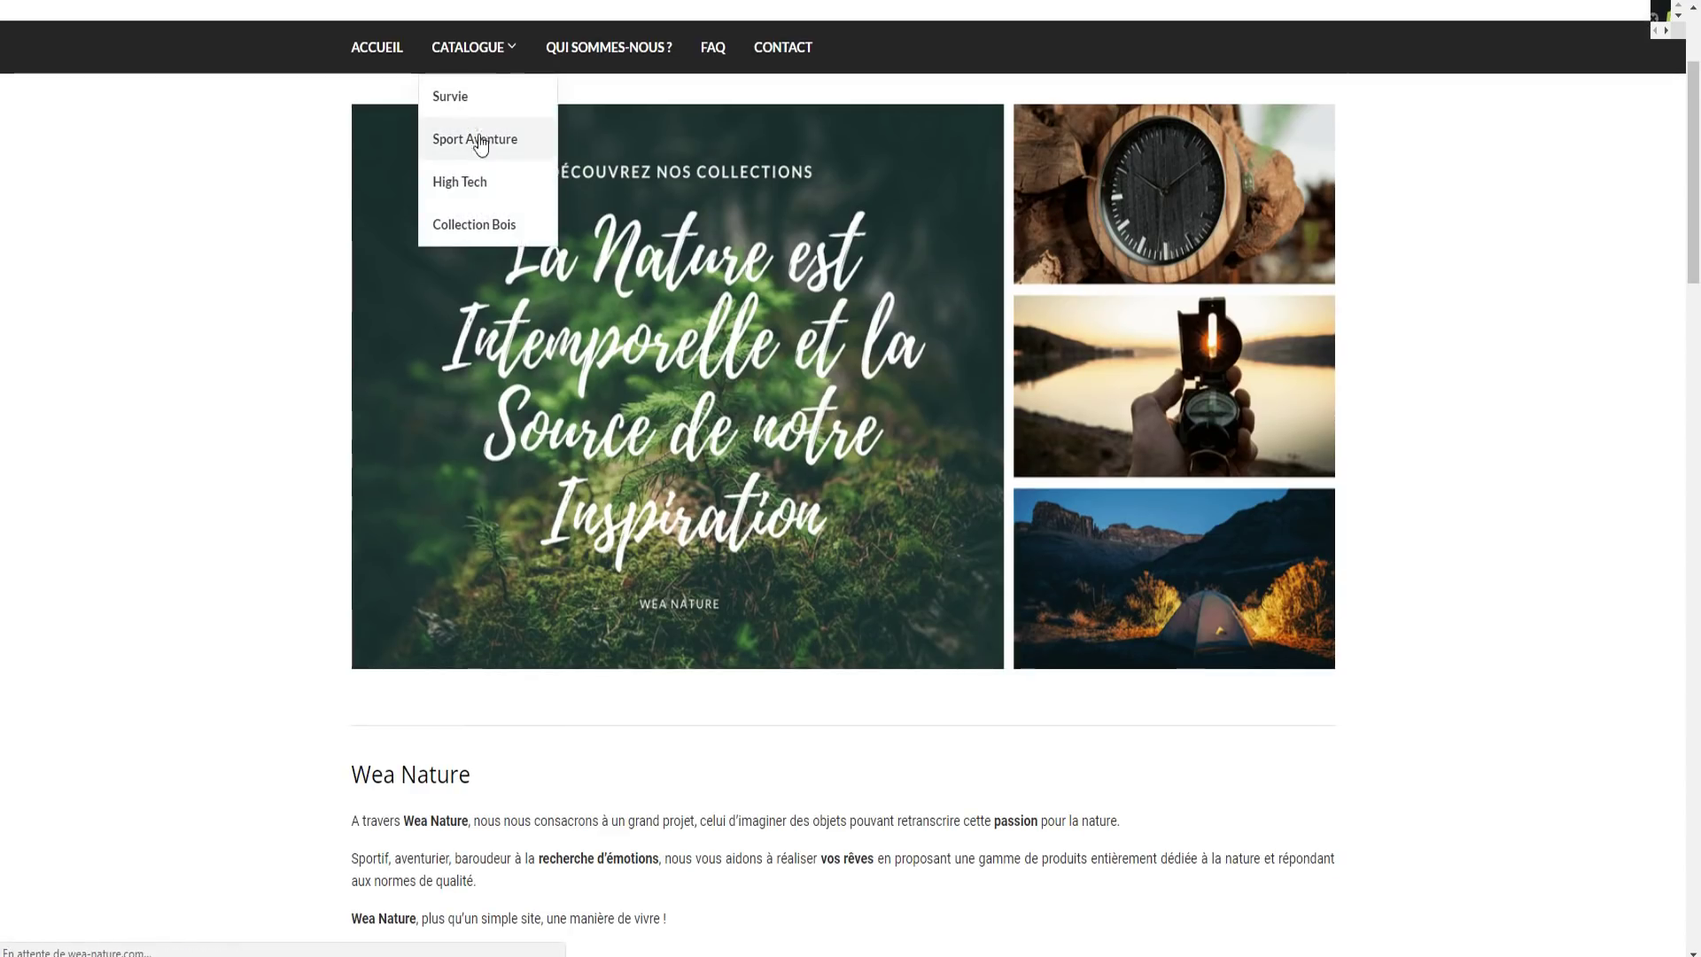
scroll(703, 550, "down", 2)
scroll(1012, 689, "up", 1)
left_click(1012, 689)
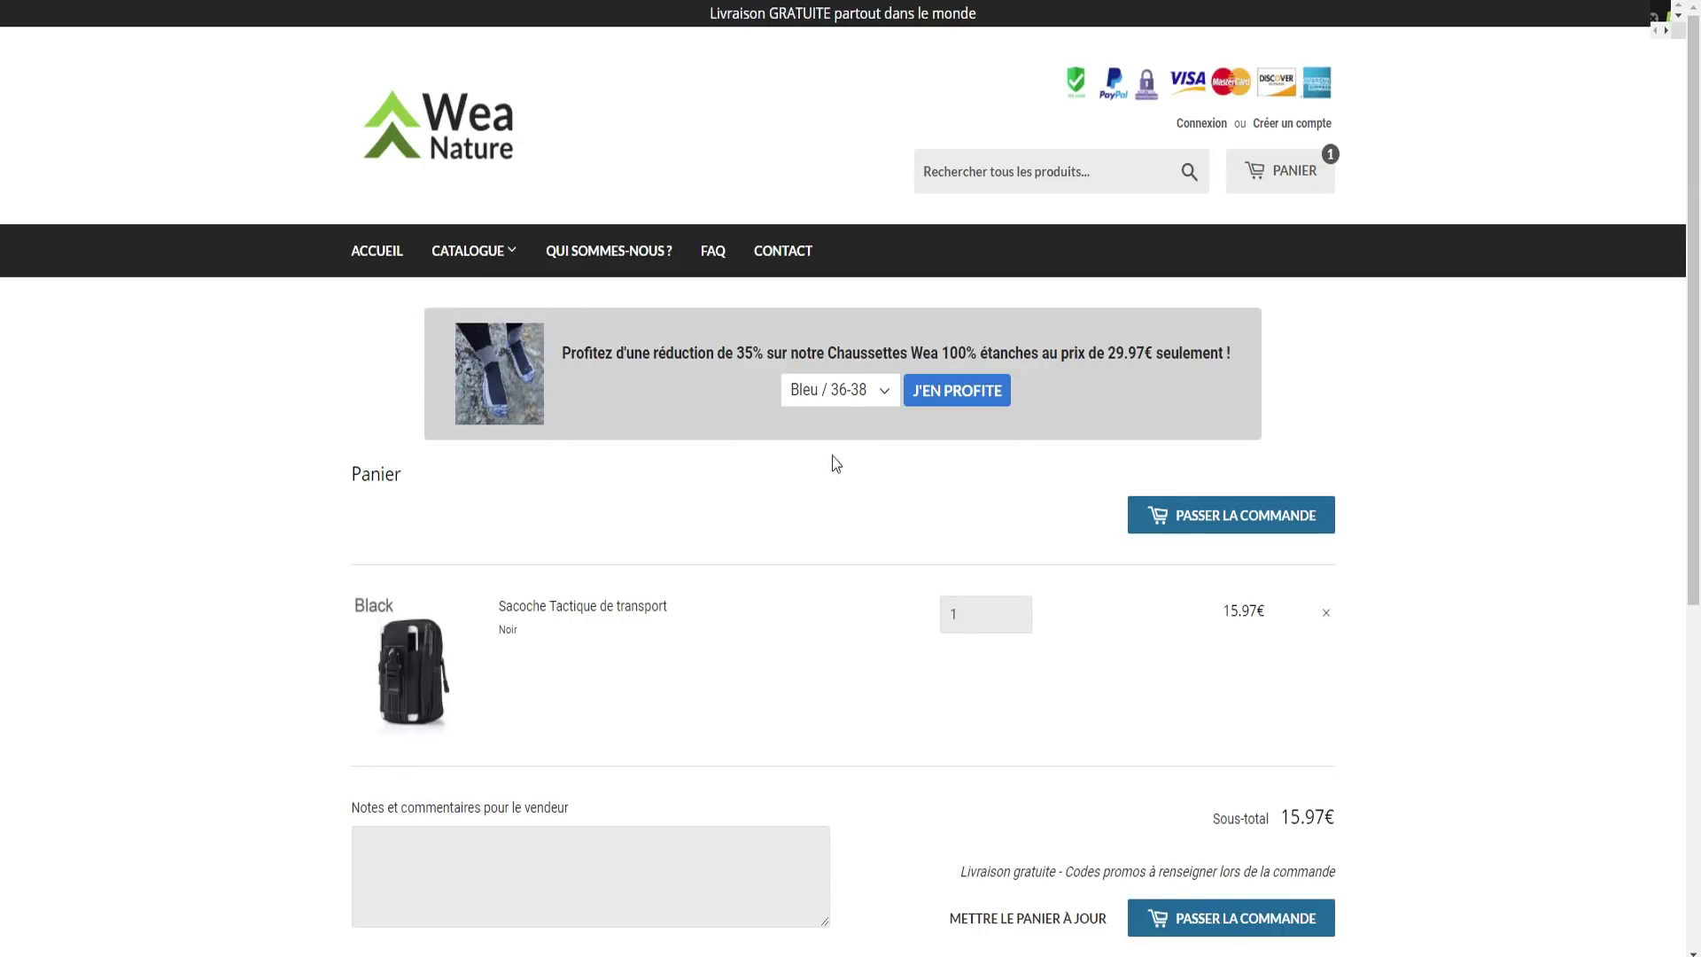
Accept the cart offer for the Bleu / 36-38 Chaussettes Wea, then remove both the socks and the Sacoche Tactique.
left_click(956, 392)
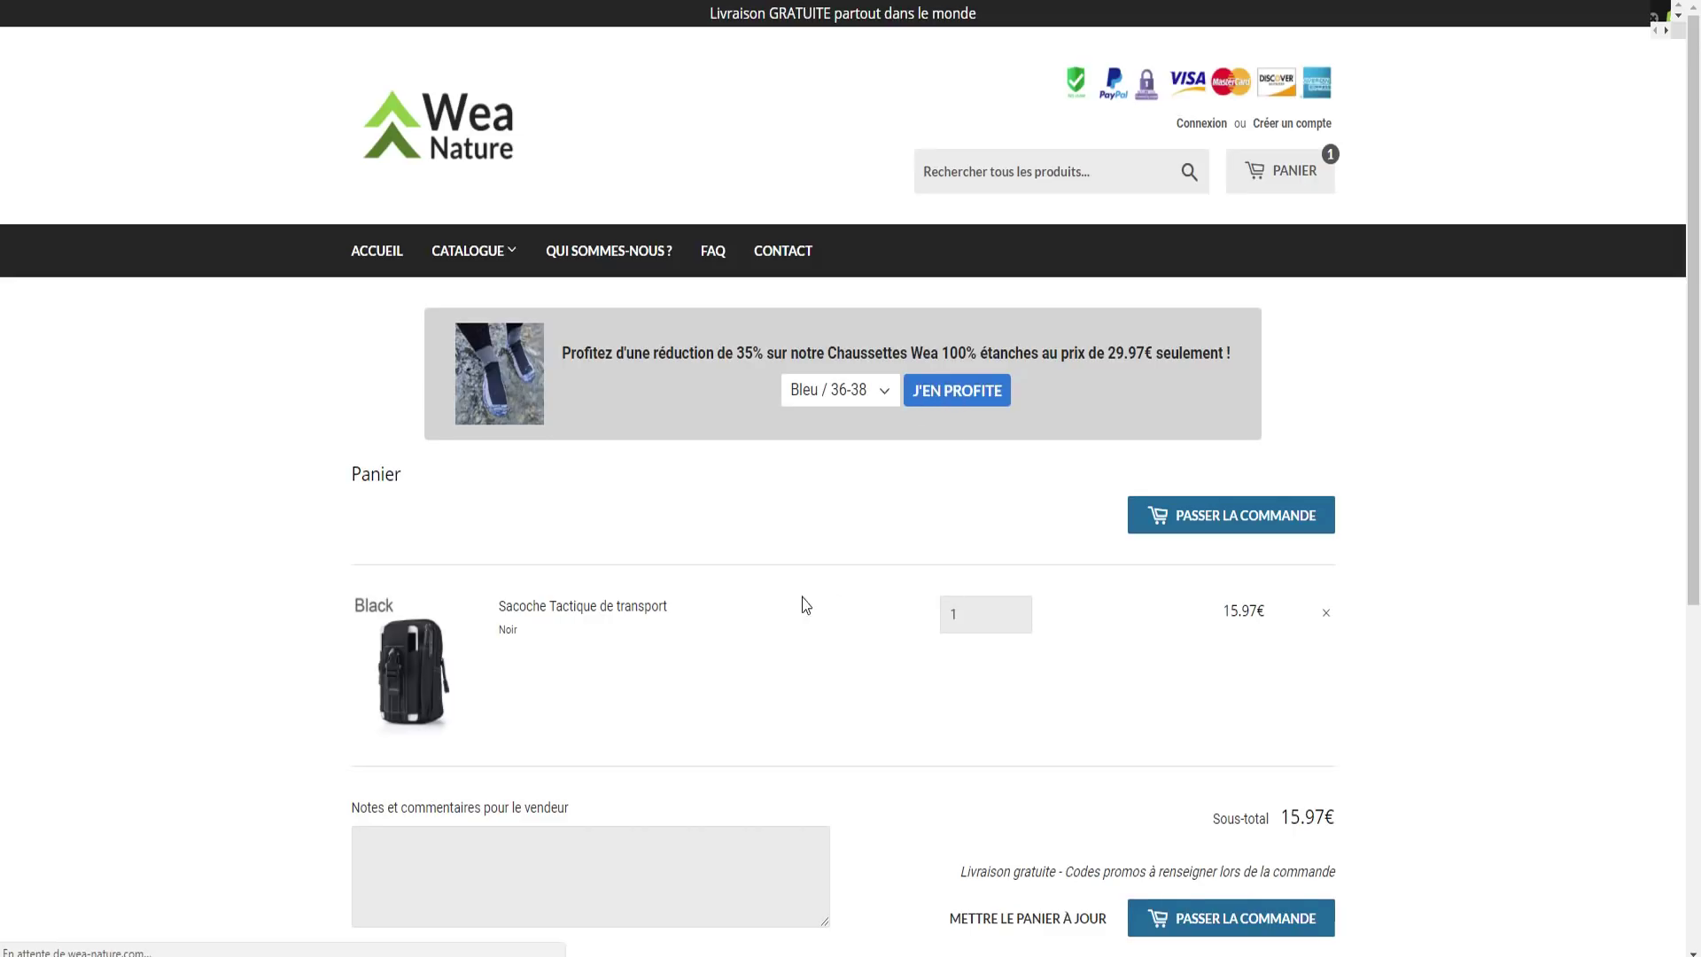
left_click(1327, 460)
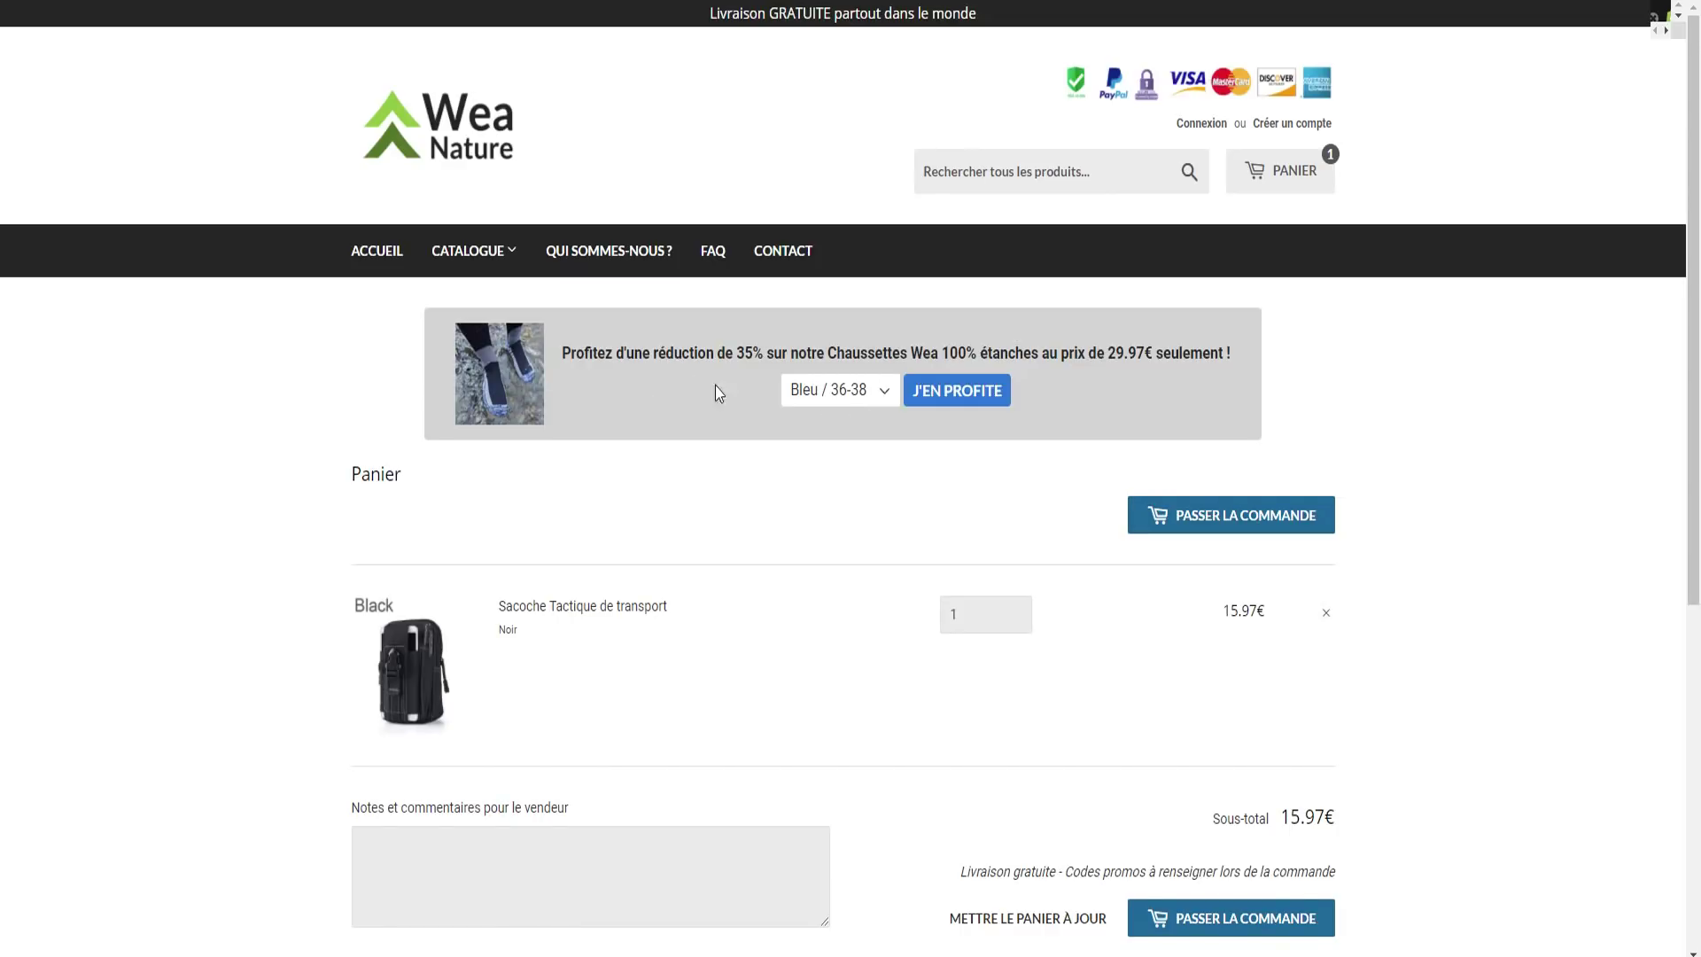
left_click(1327, 613)
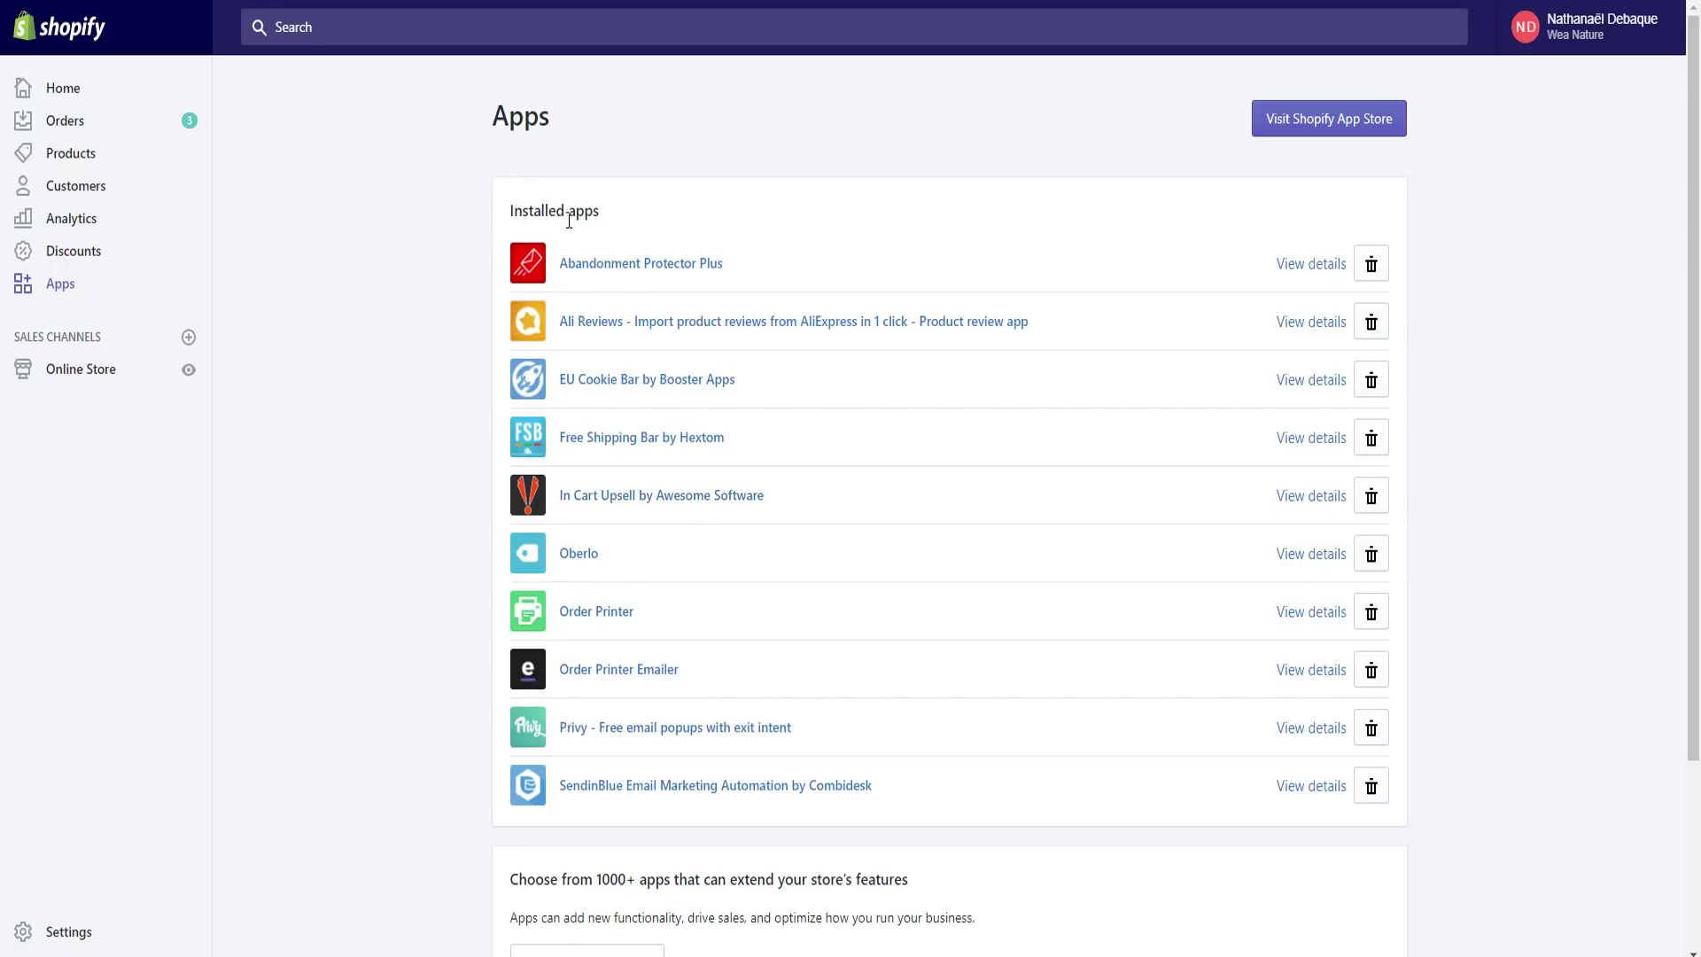
Switch to the Shopify admin, review the store's installed apps, and open the Online Store preferences.
scroll(618, 653, "down", 3)
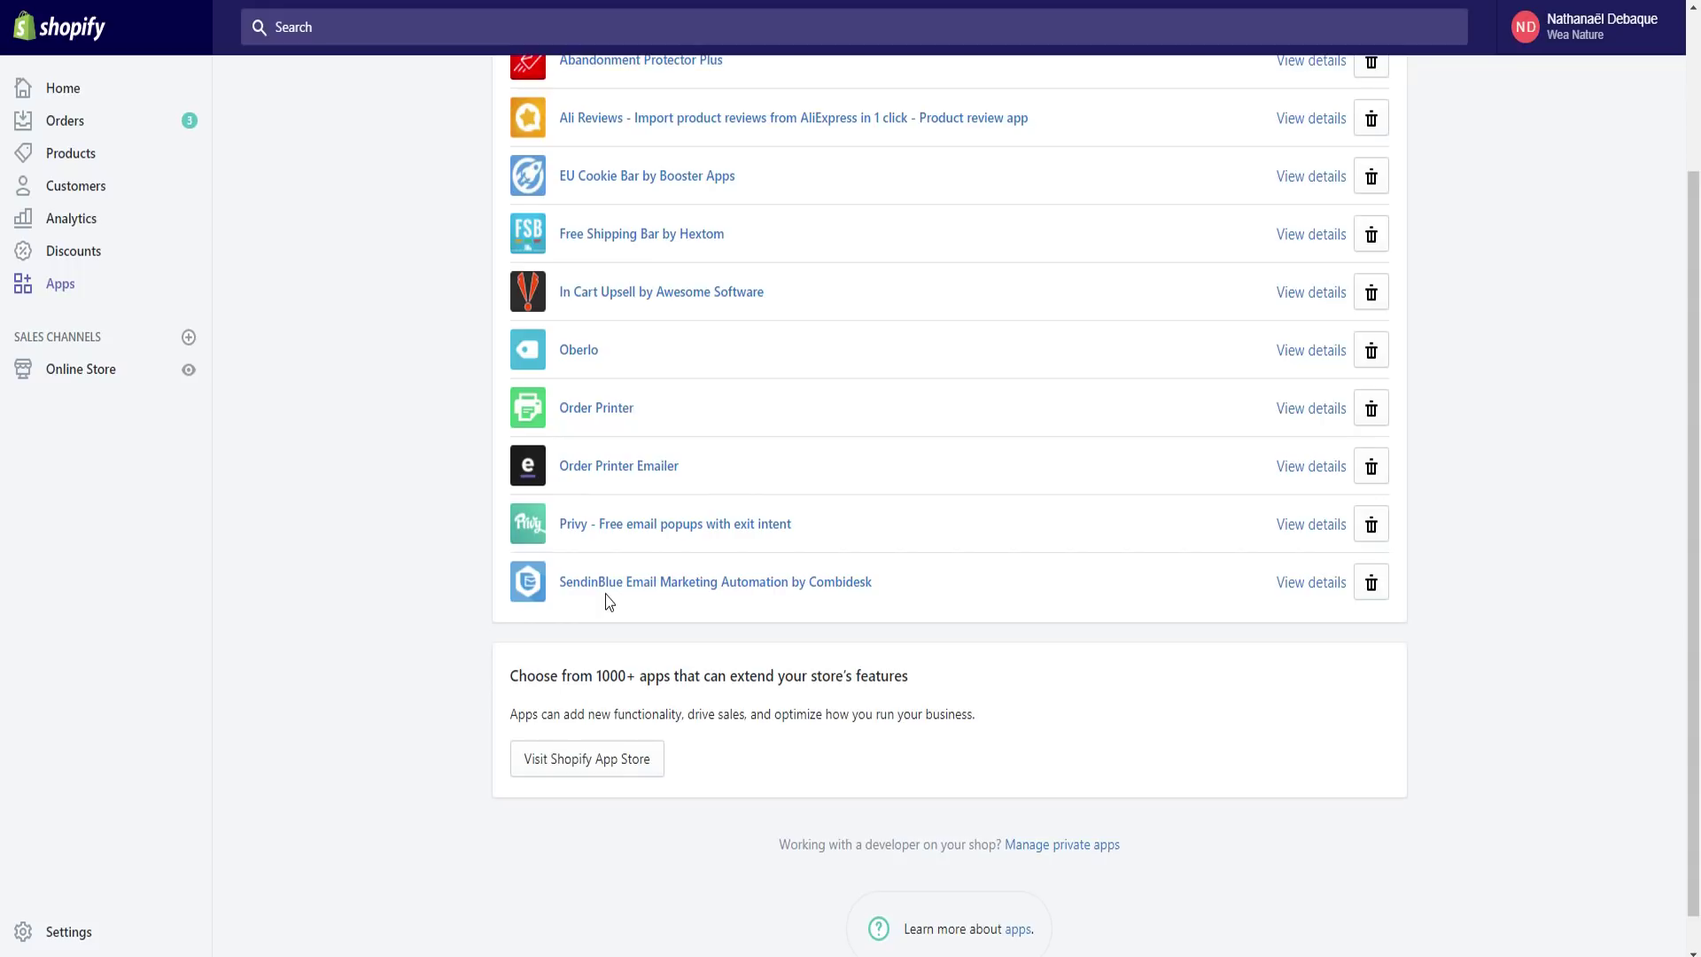
scroll(482, 353, "up", 3)
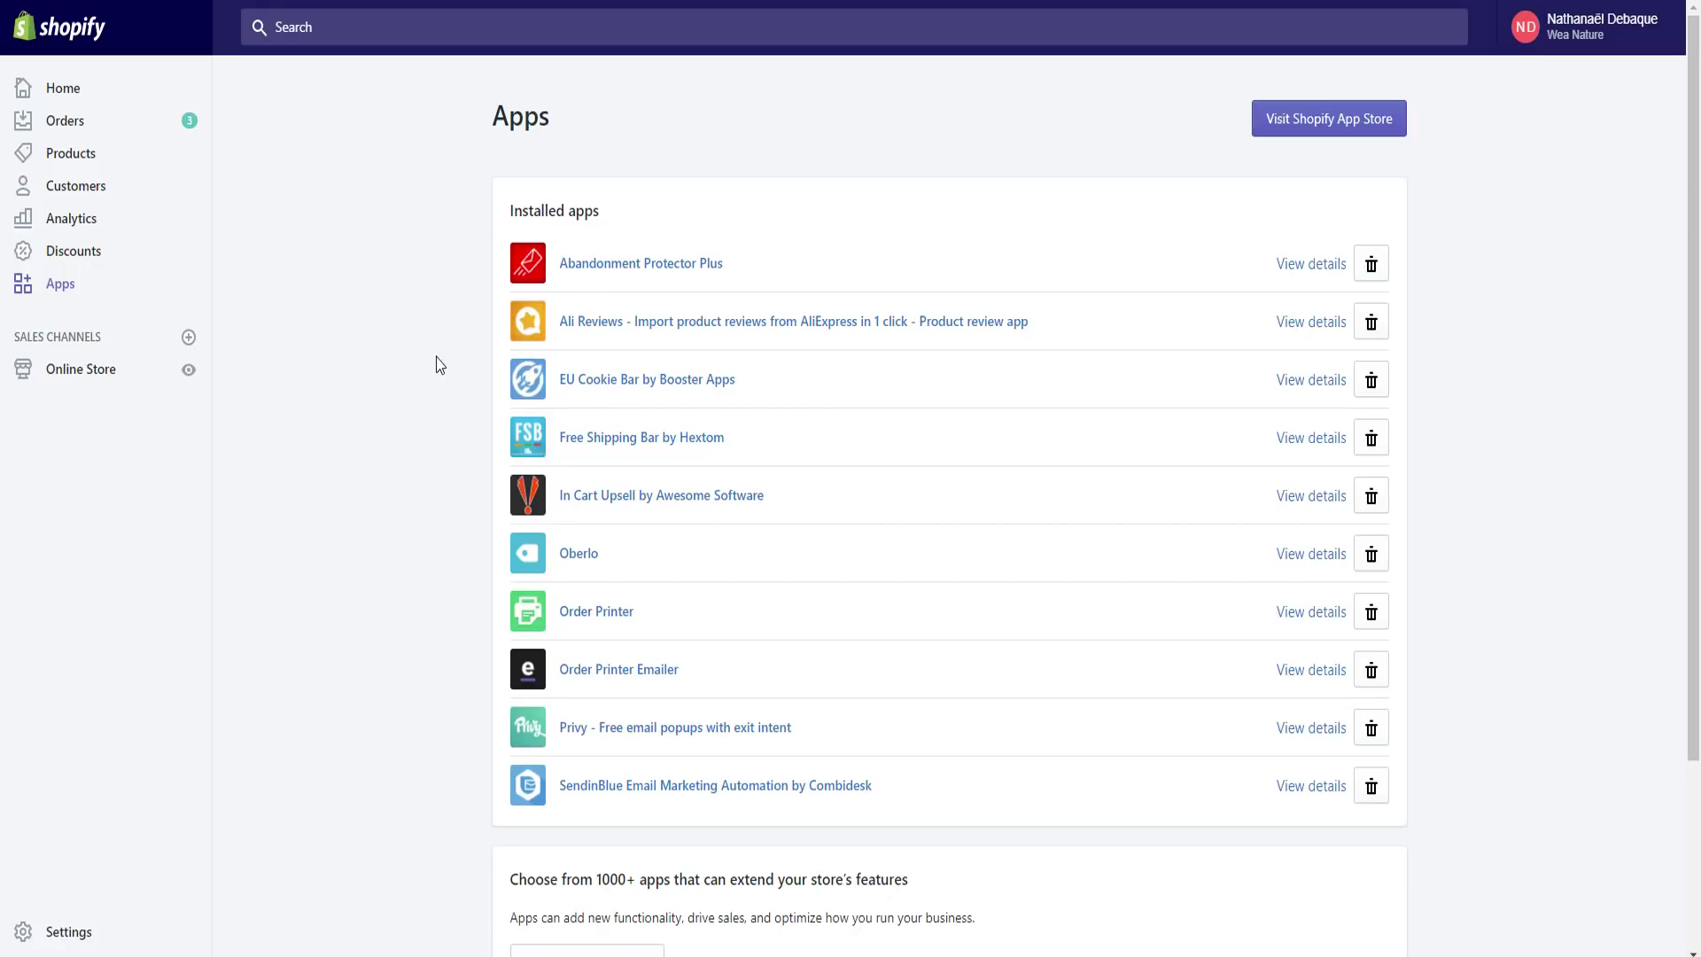
left_click(62, 370)
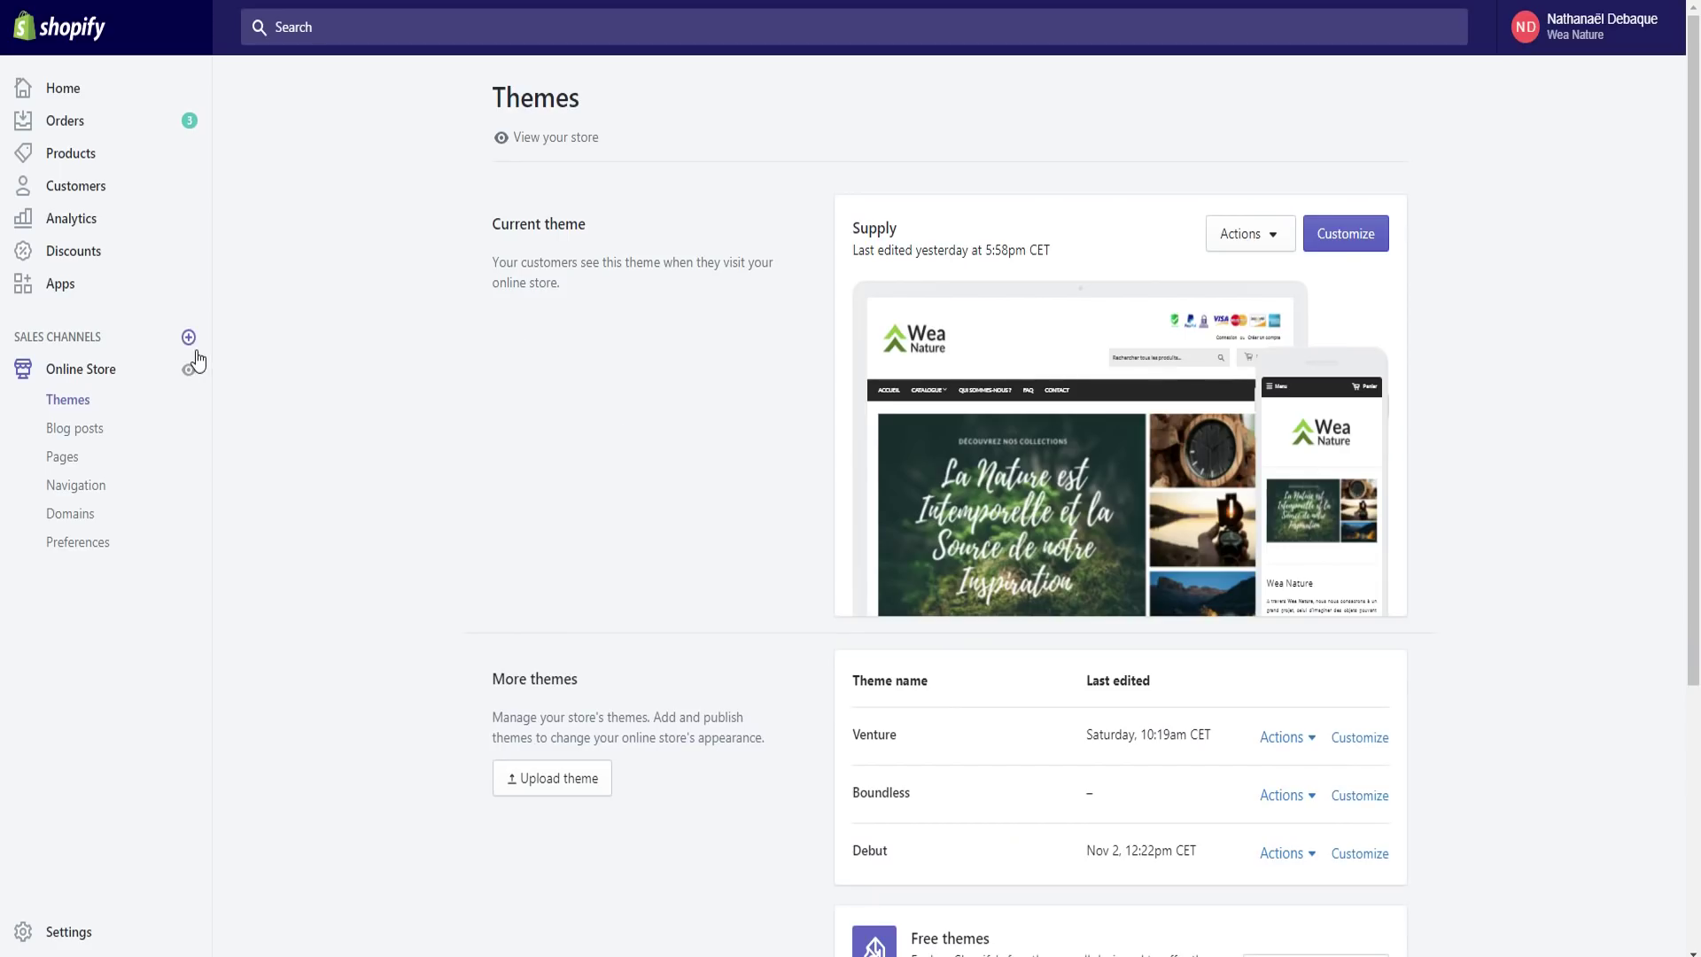
left_click(84, 542)
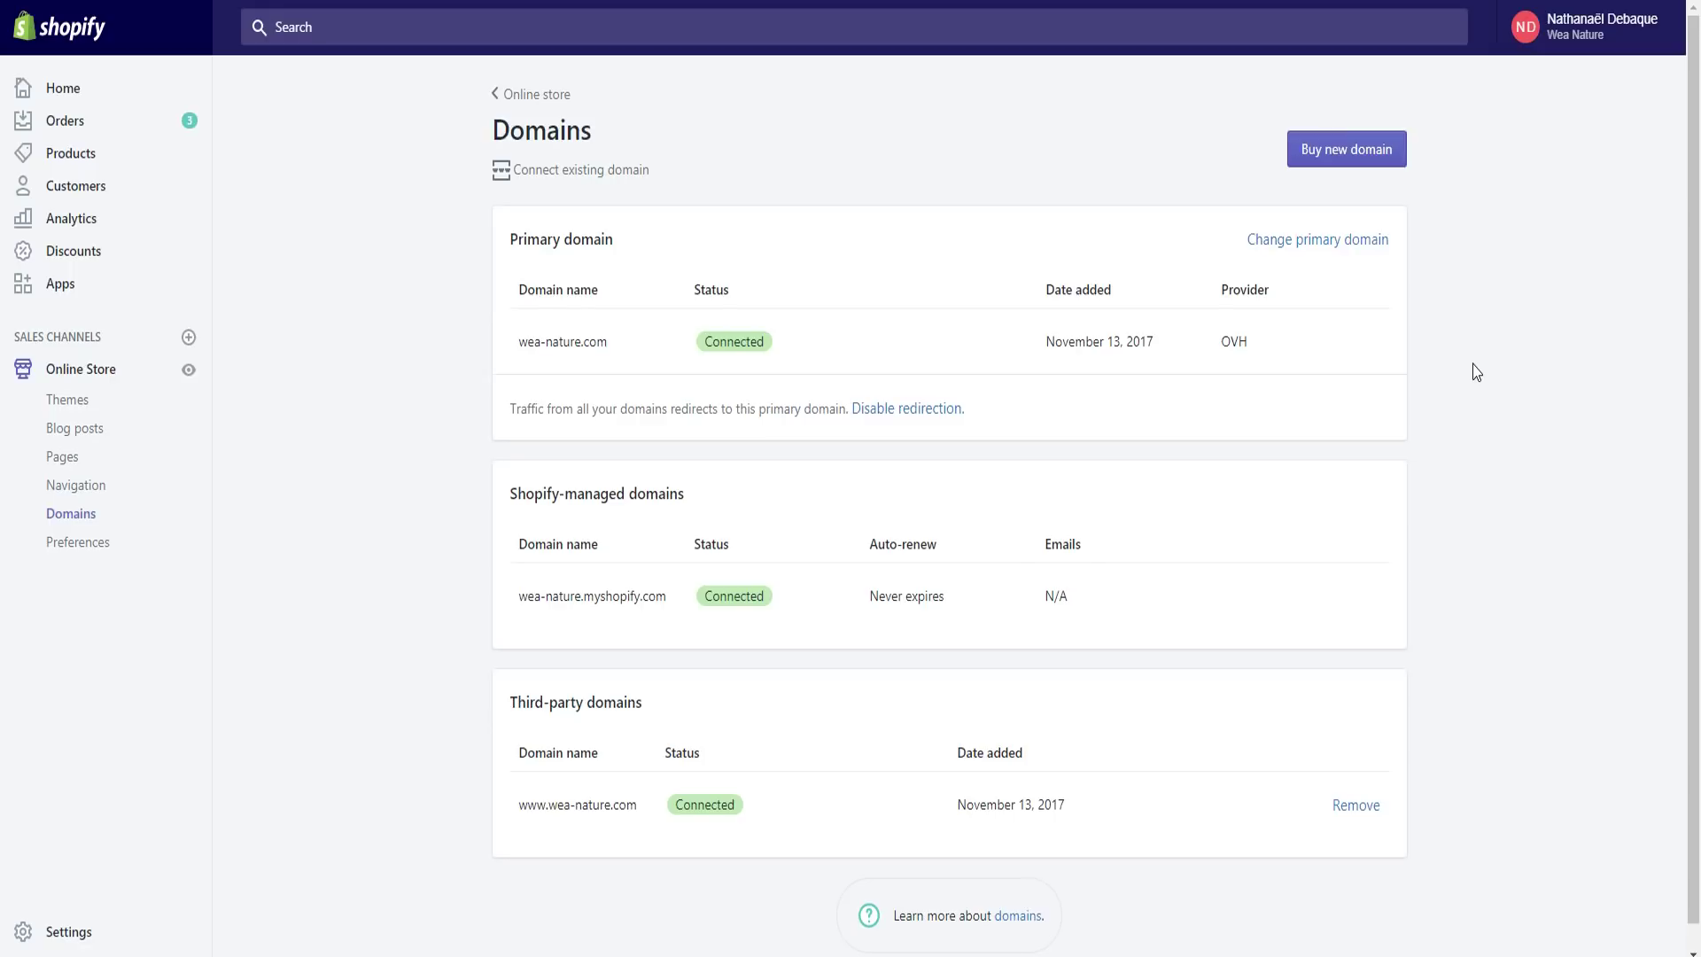
left_click_drag(519, 346, 638, 346)
left_click(642, 350)
left_click(1334, 153)
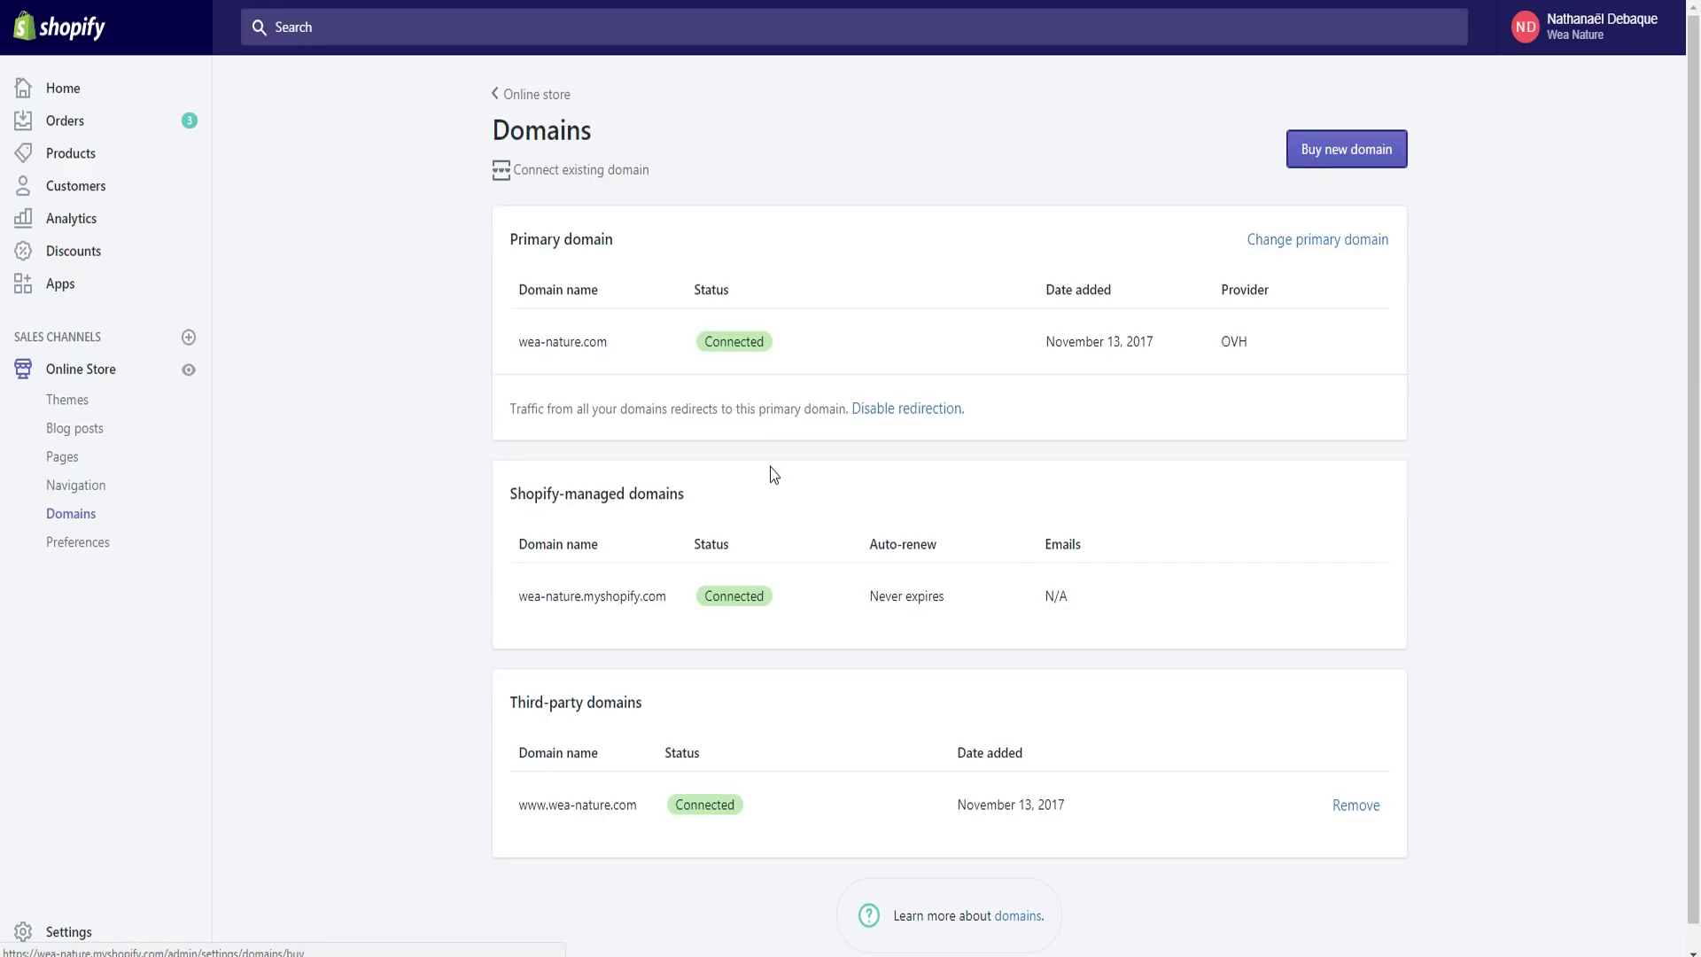
type("www.weanat")
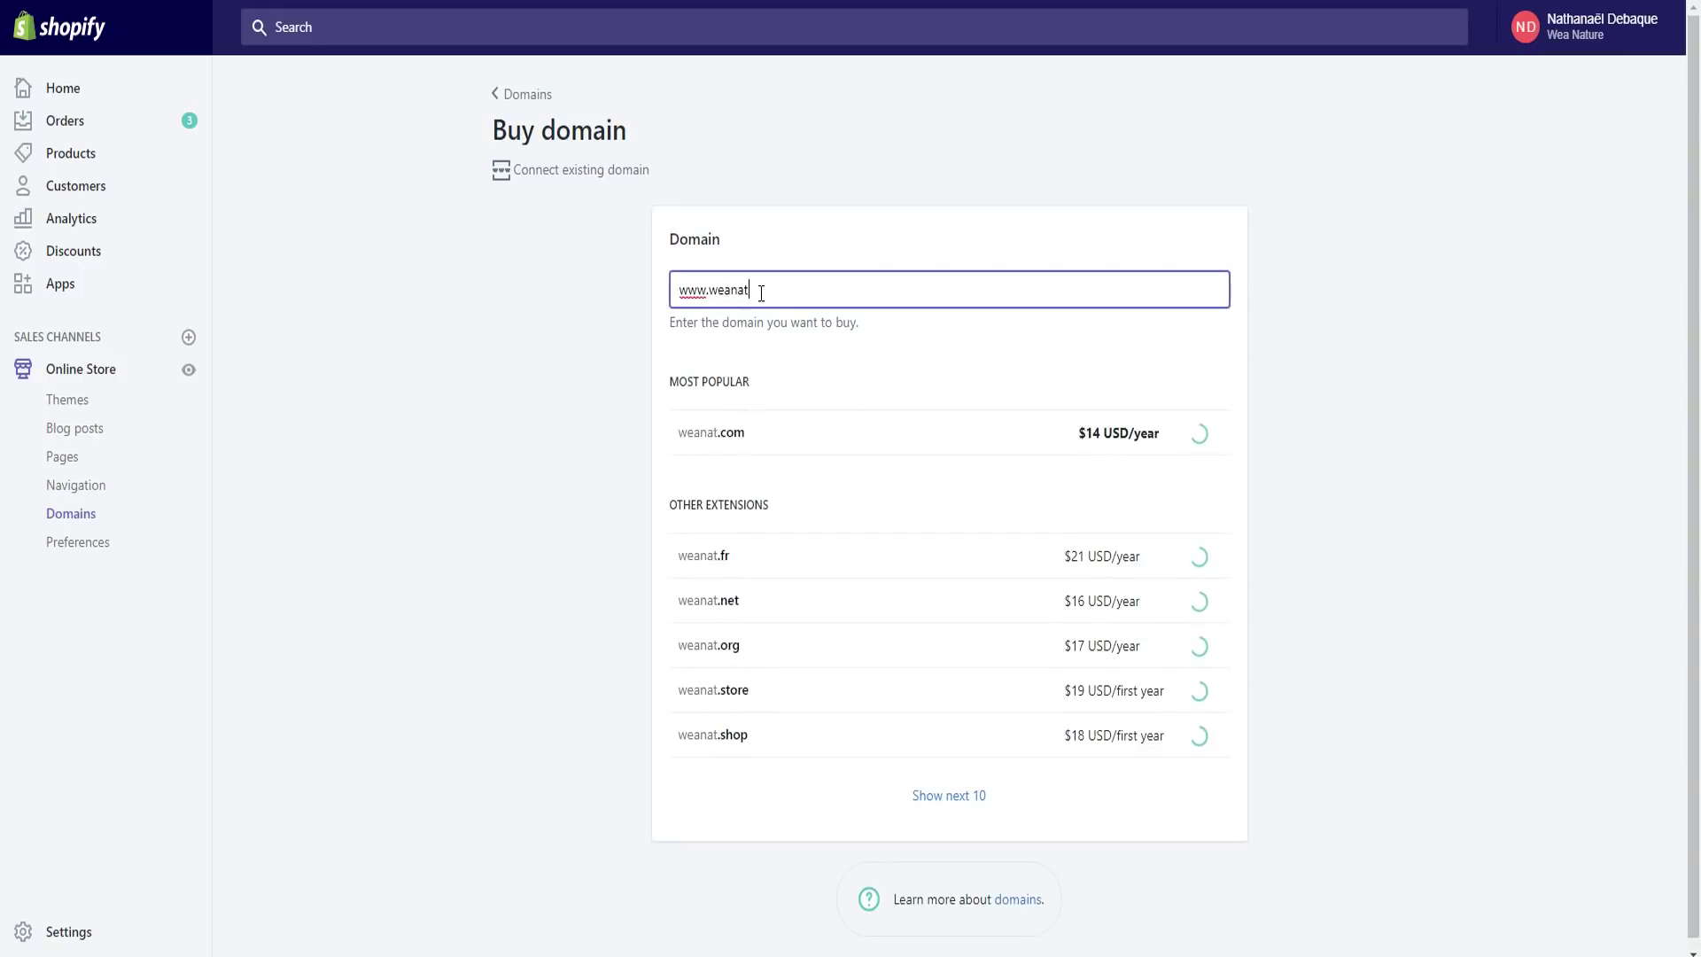
type("ure.com")
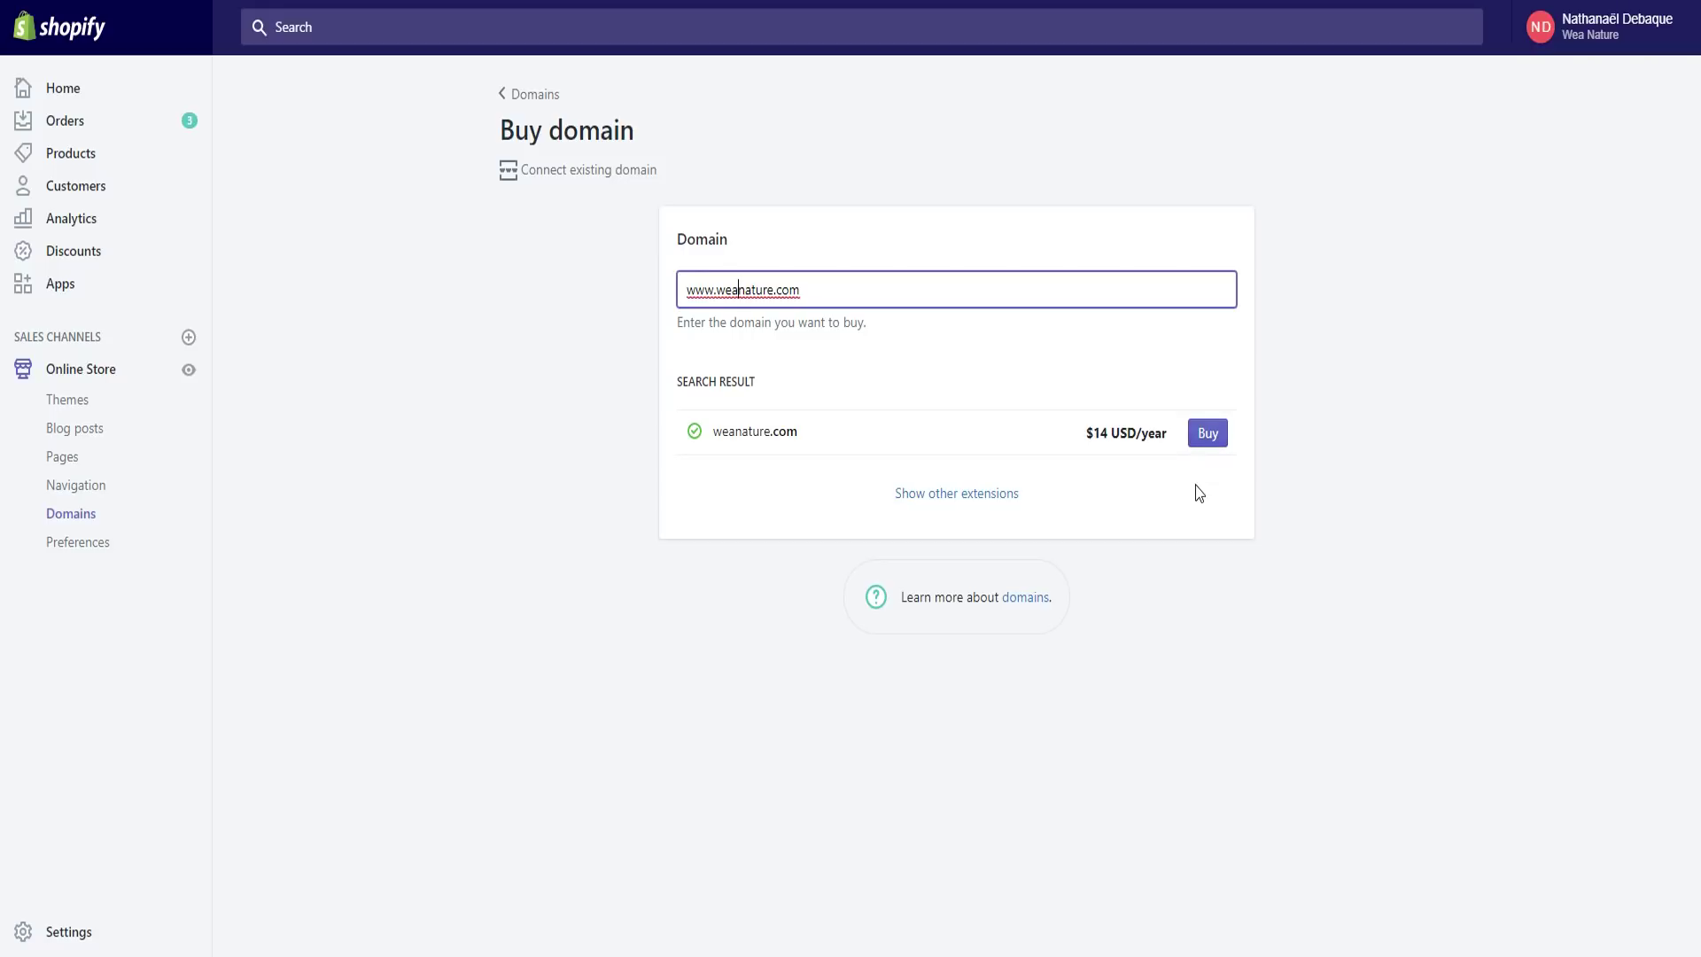
left_click_drag(862, 289, 559, 276)
key("BackSpace")
left_click(516, 101)
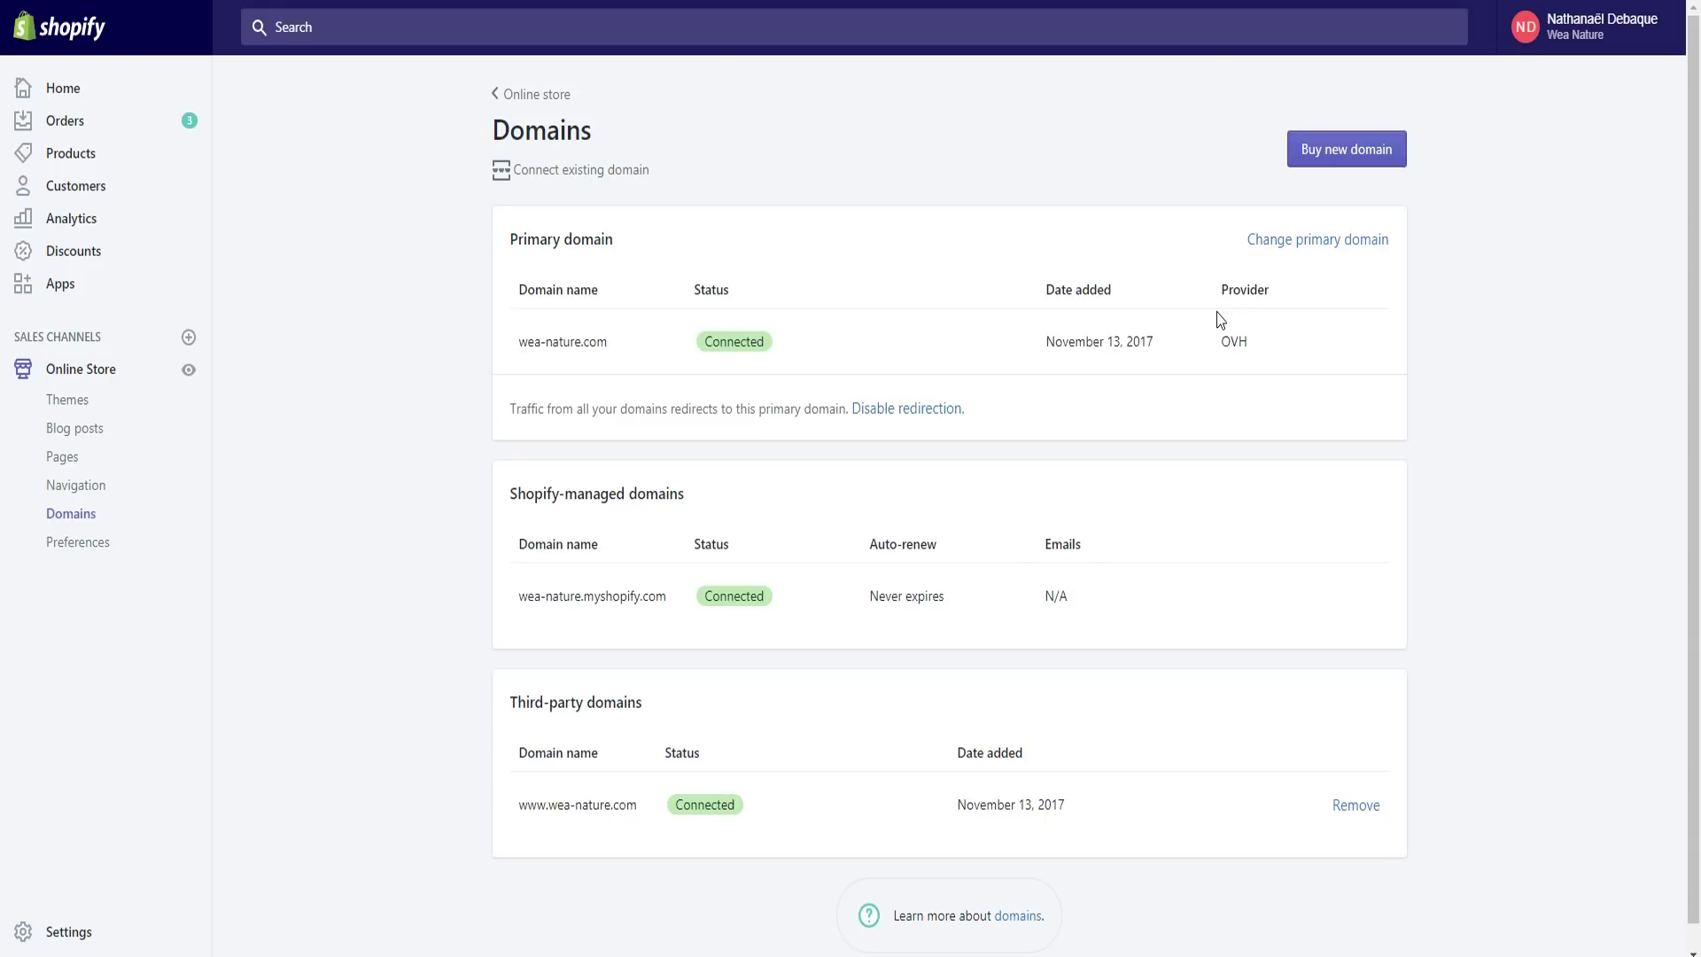
left_click_drag(519, 342, 565, 359)
left_click(560, 359)
left_click_drag(562, 347, 615, 369)
left_click(616, 369)
left_click_drag(515, 347, 619, 349)
left_click(620, 356)
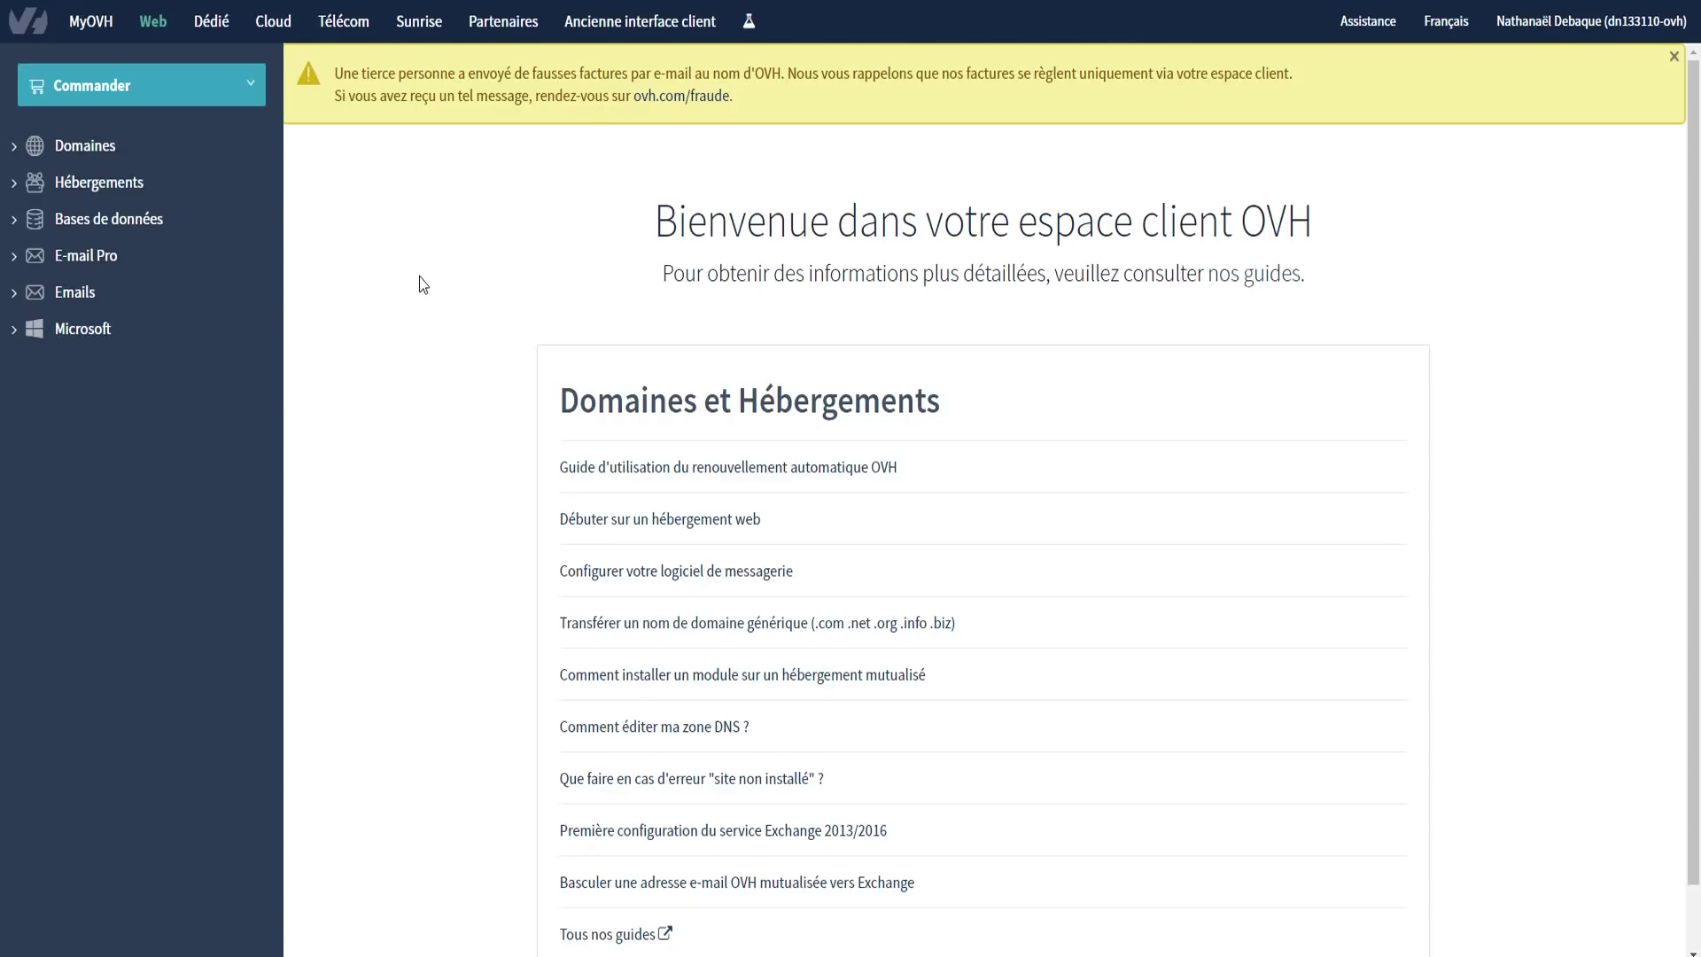
Start a domain order in the OVH client area, search for weanature.com, and review the offered extensions.
left_click(137, 88)
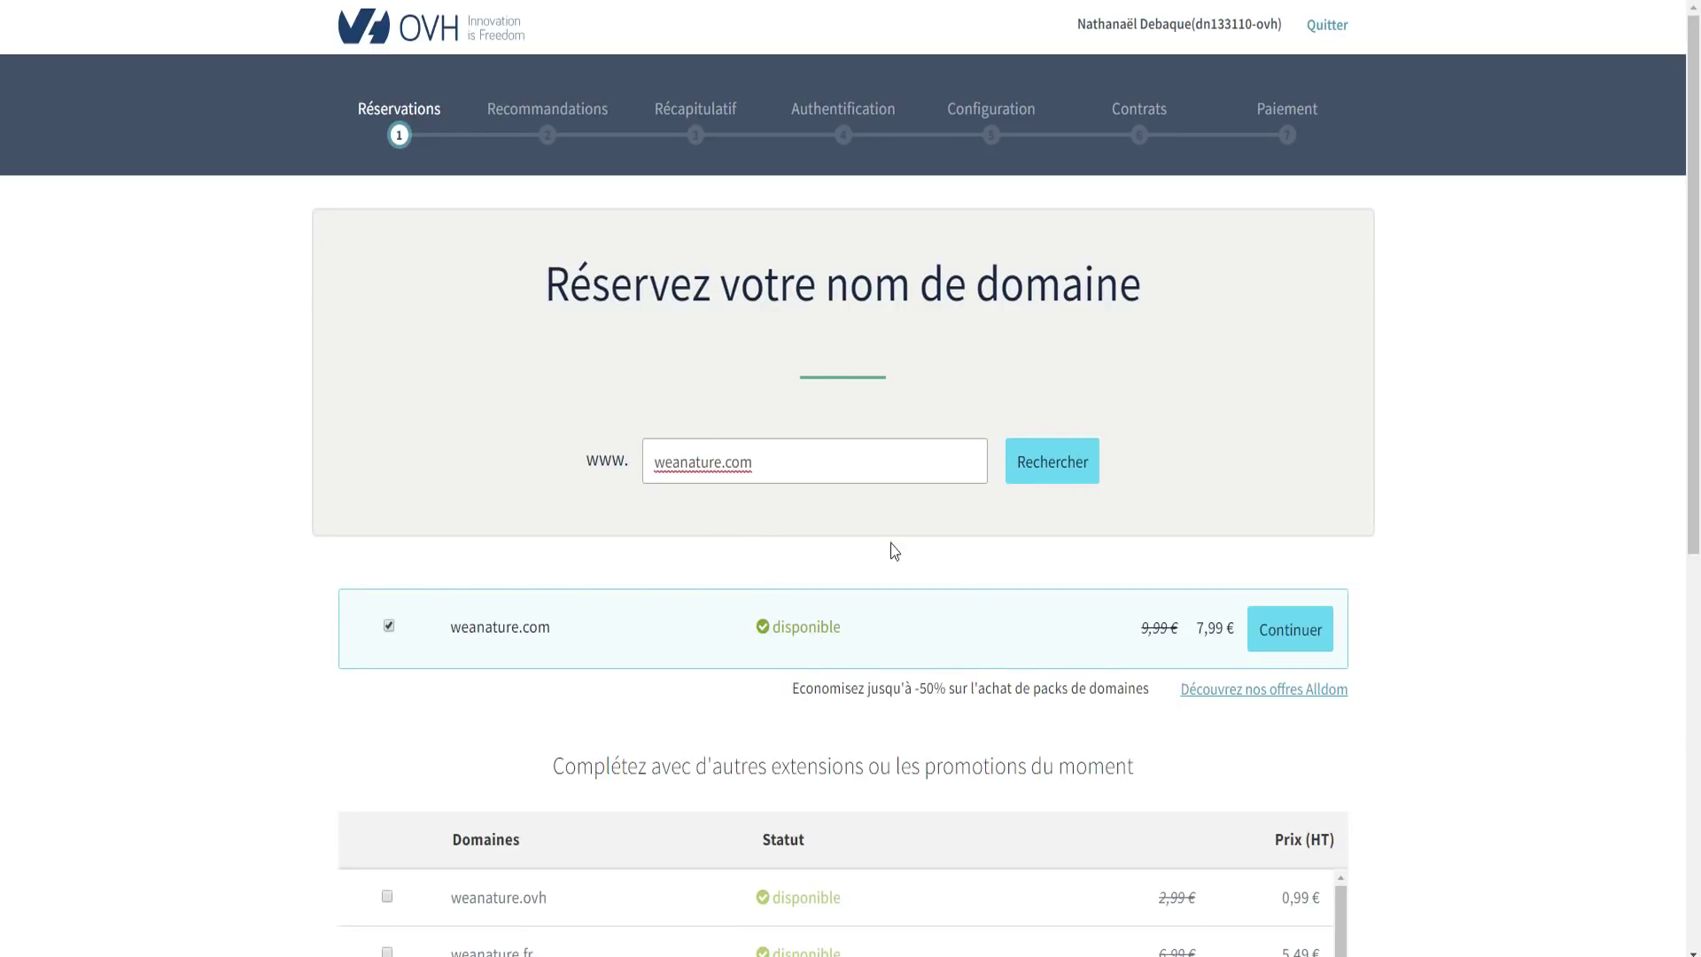
left_click_drag(657, 468, 770, 468)
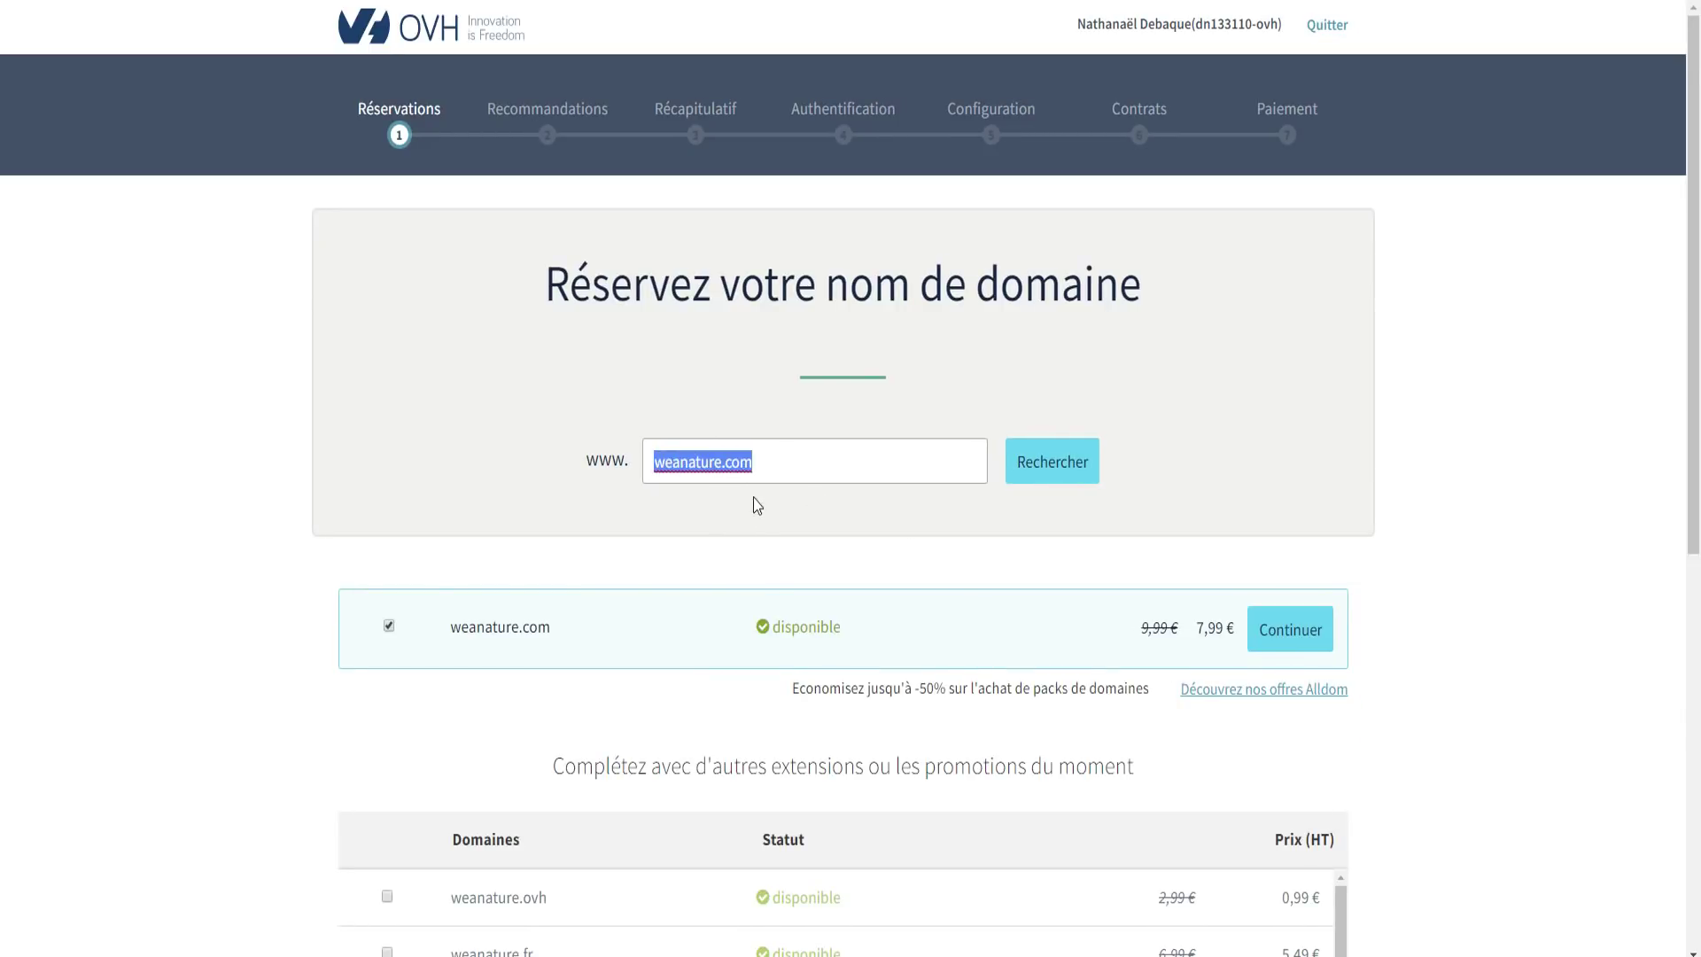
scroll(747, 498, "down", 2)
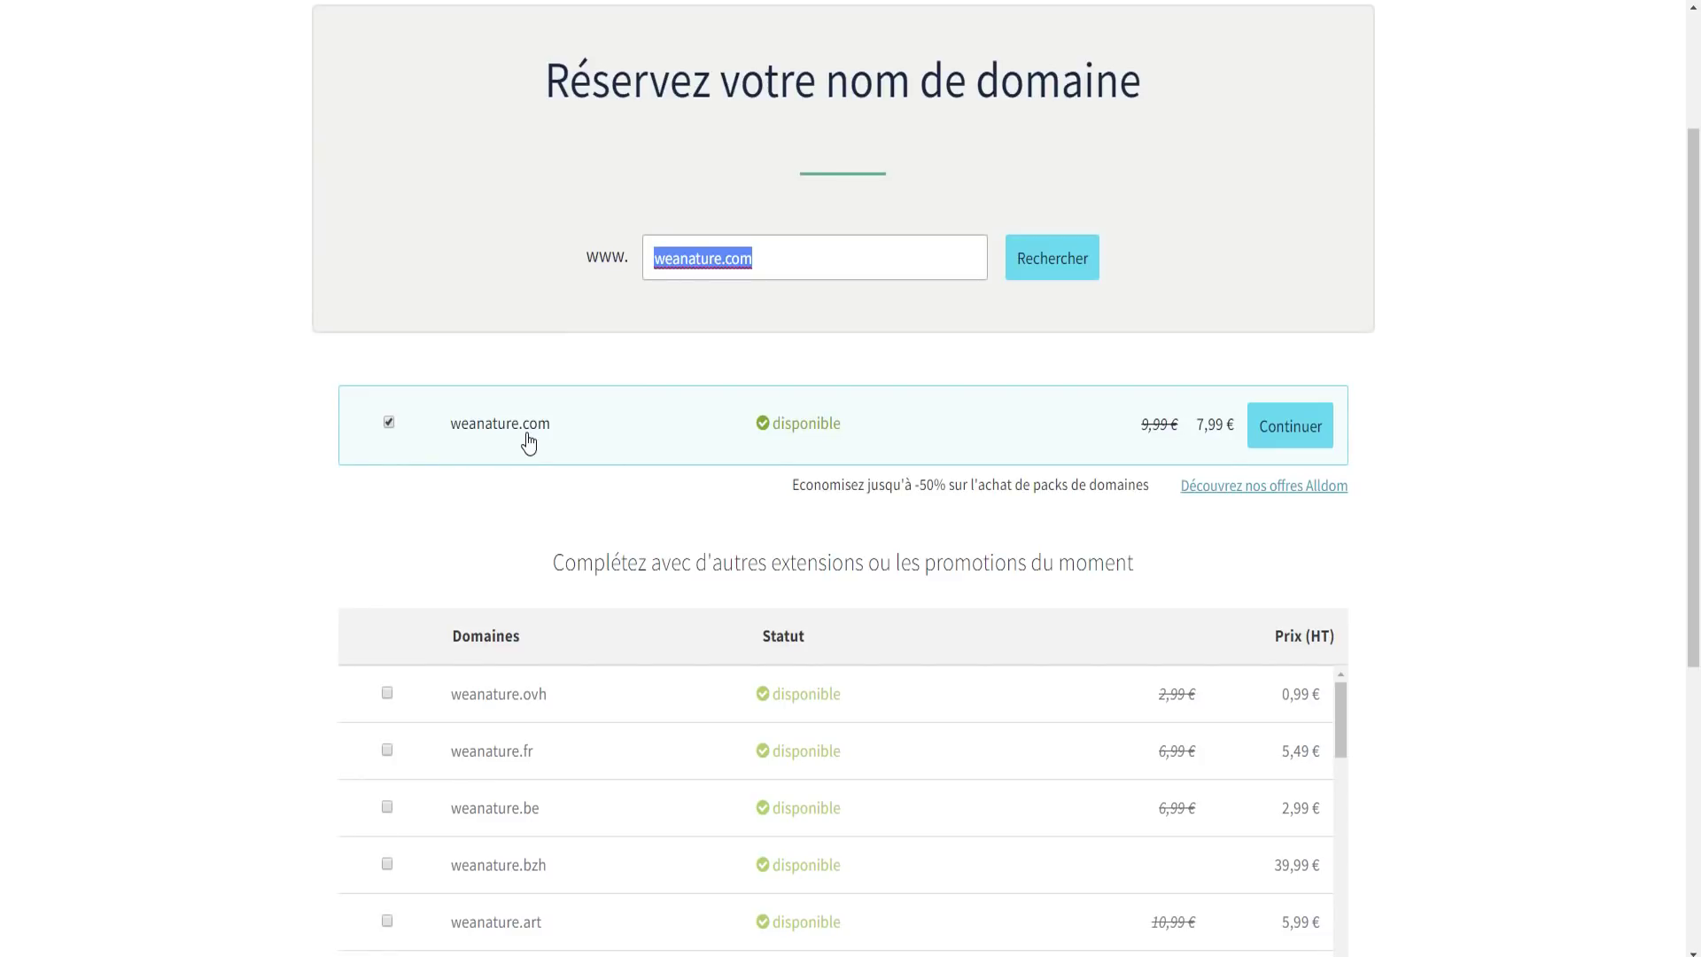
scroll(529, 443, "down", 1)
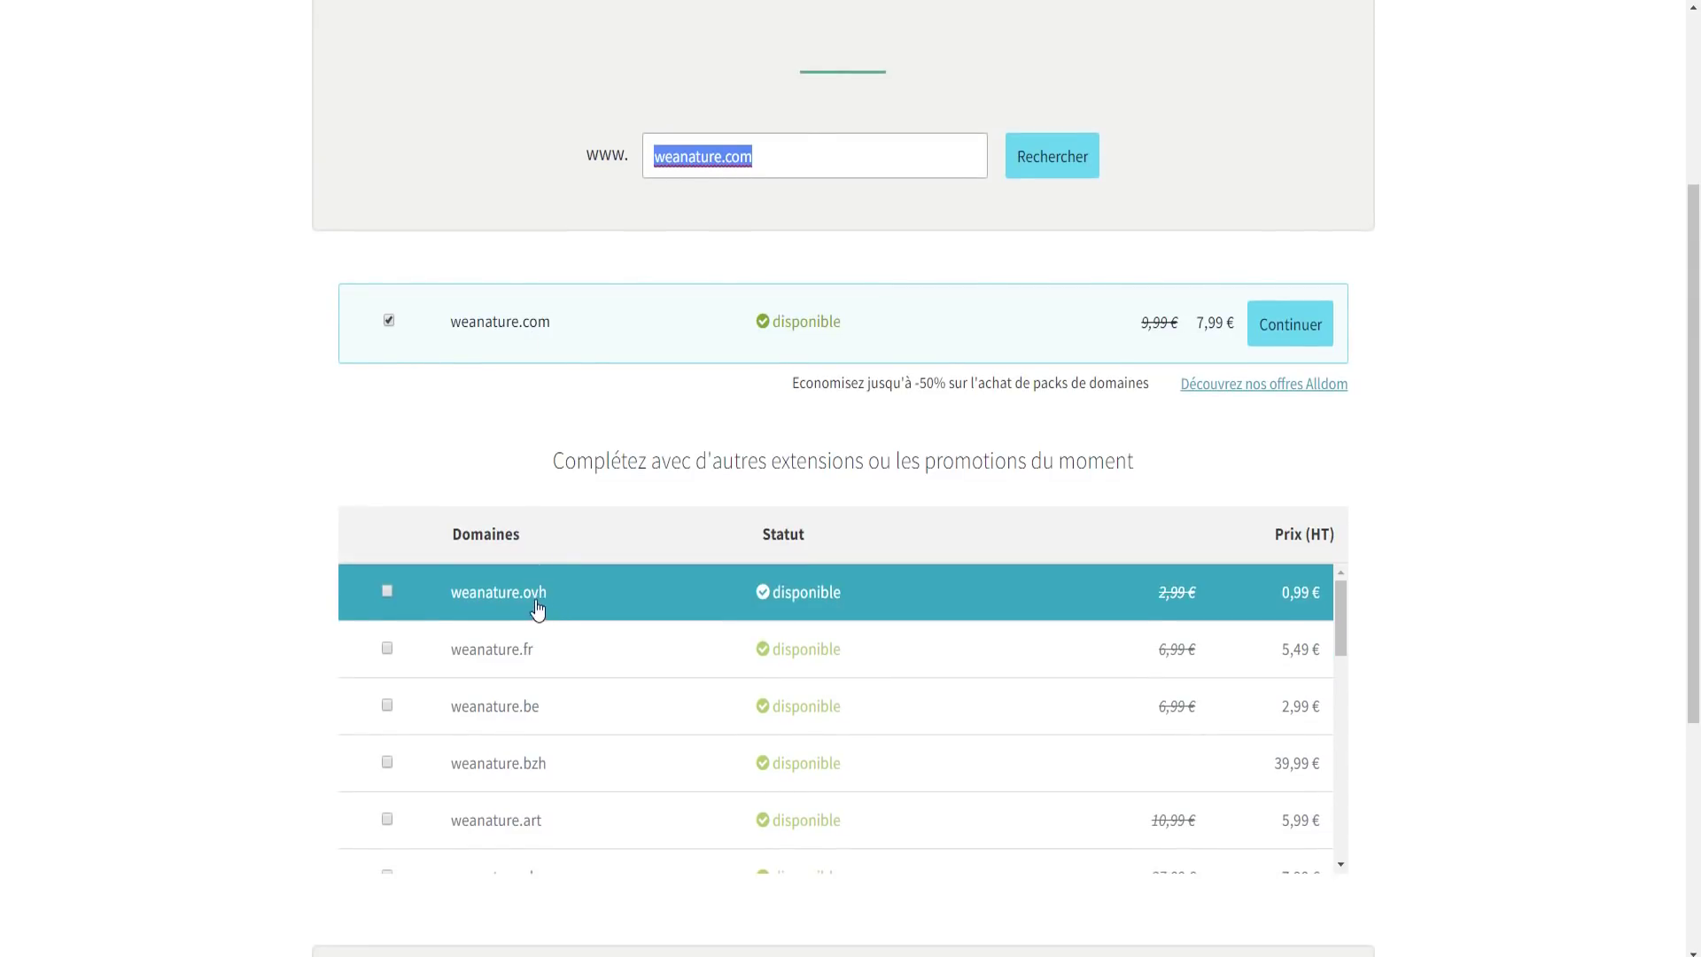
scroll(576, 559, "up", 2)
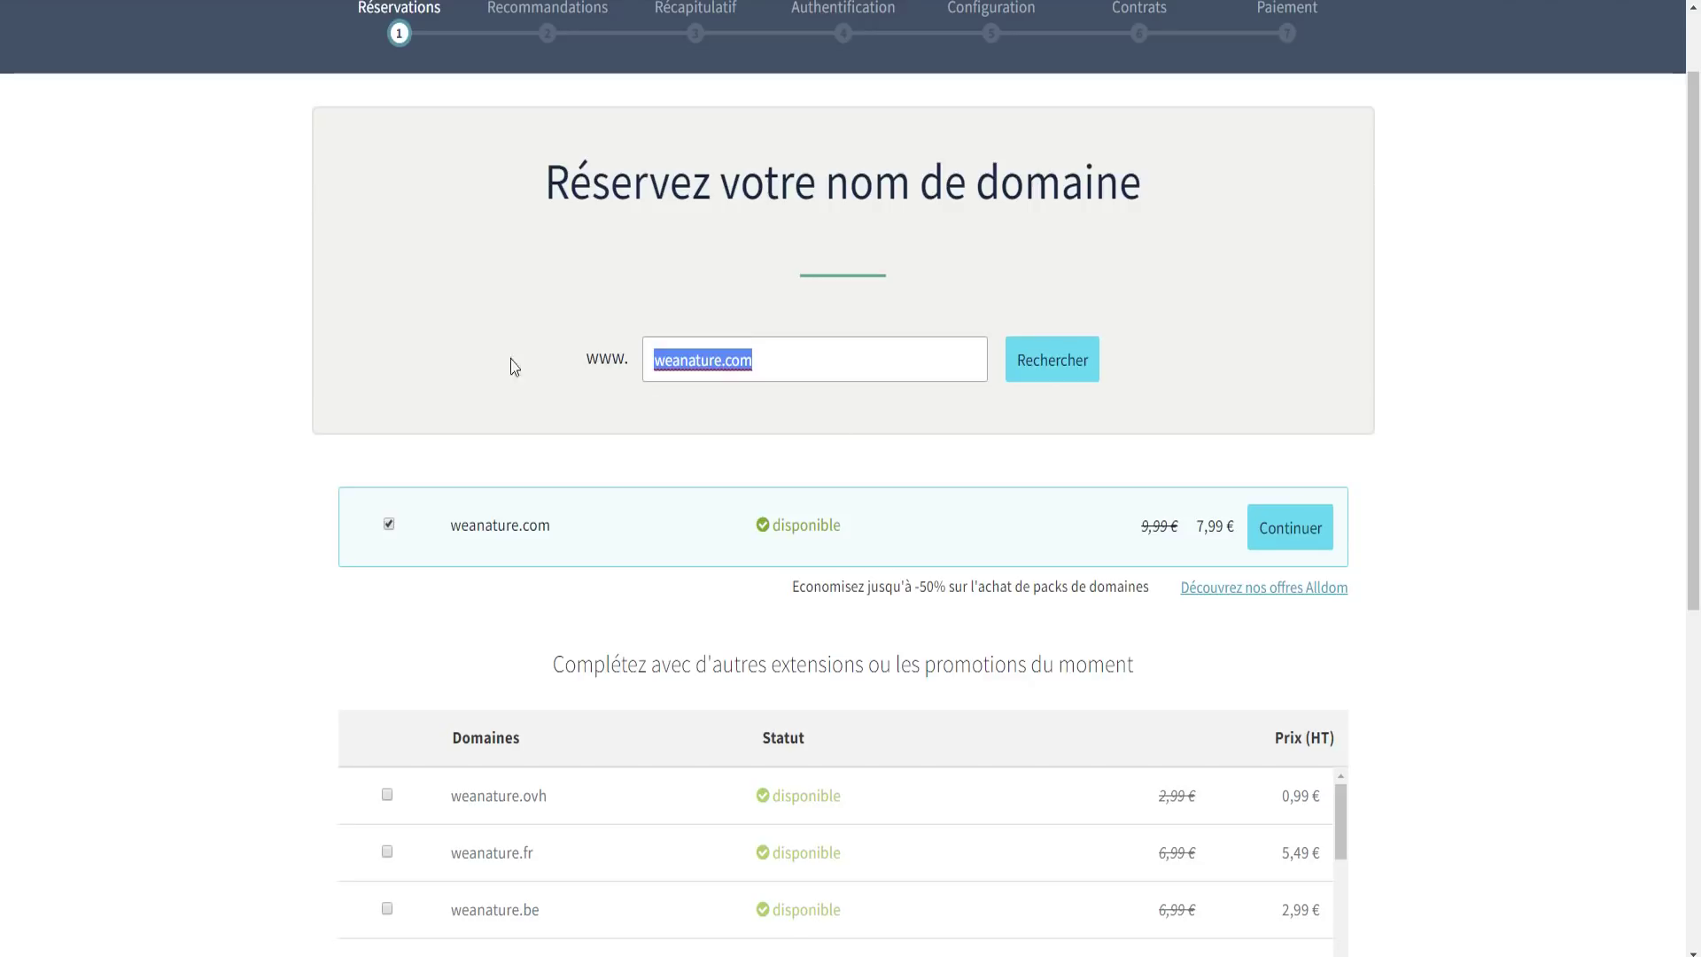
Continue the domain reservation with only weanature.com selected.
left_click(764, 371)
left_click_drag(753, 362, 673, 363)
left_click(688, 364)
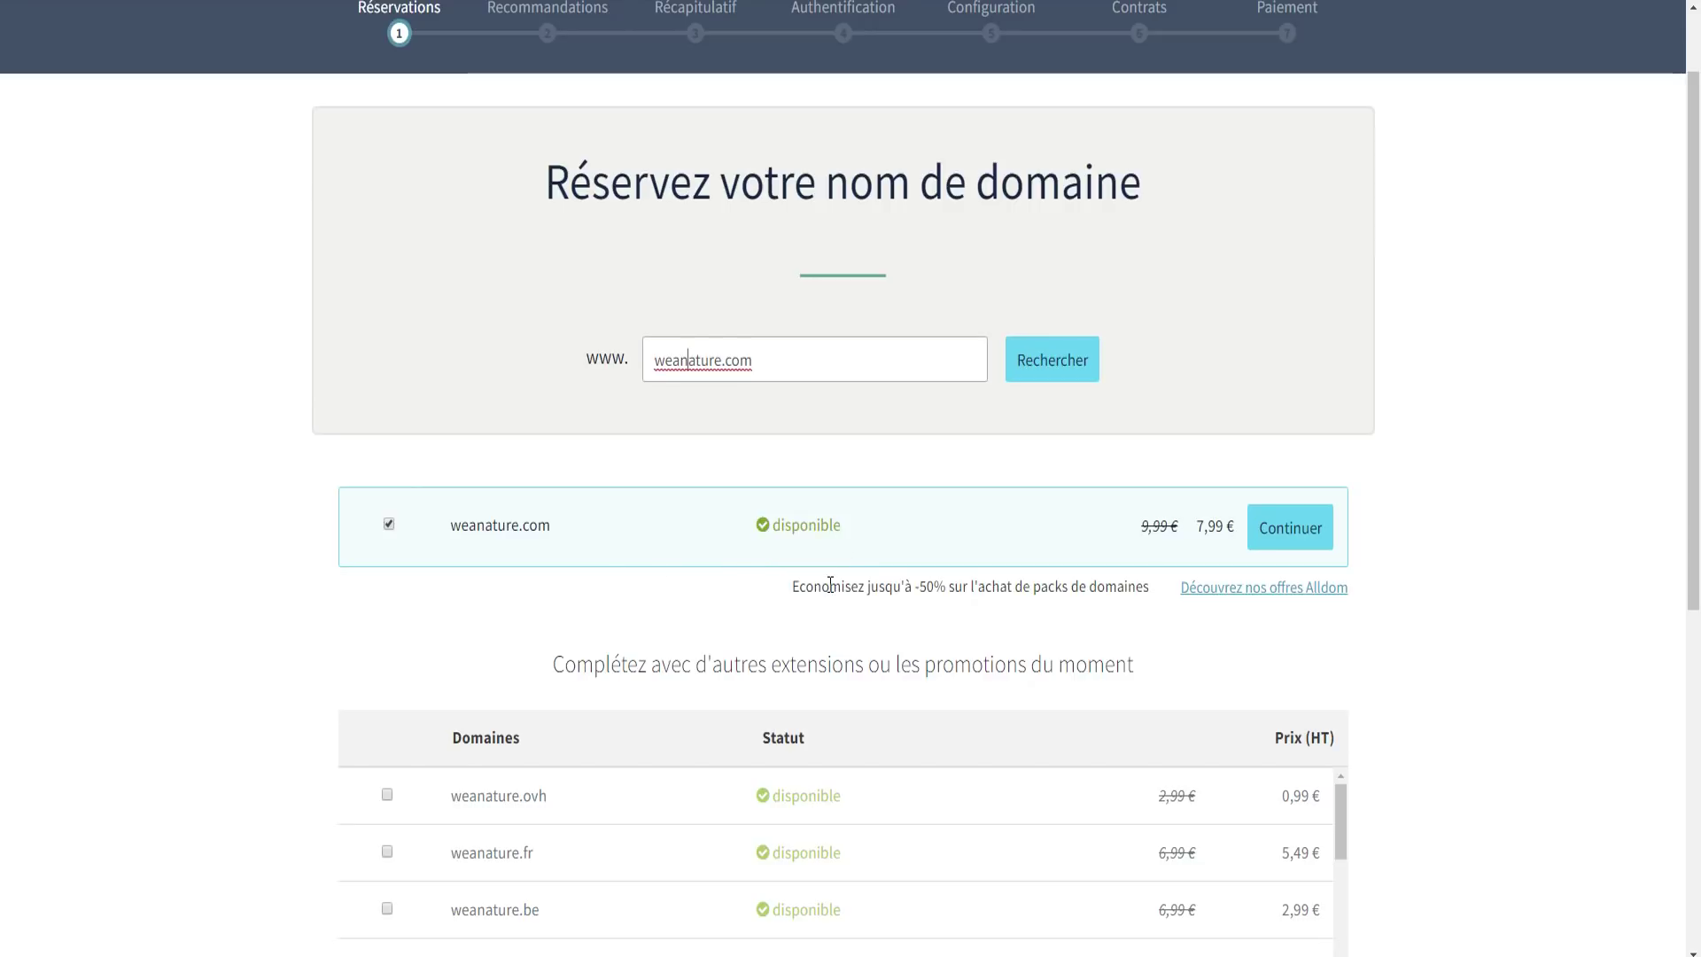
left_click(1287, 539)
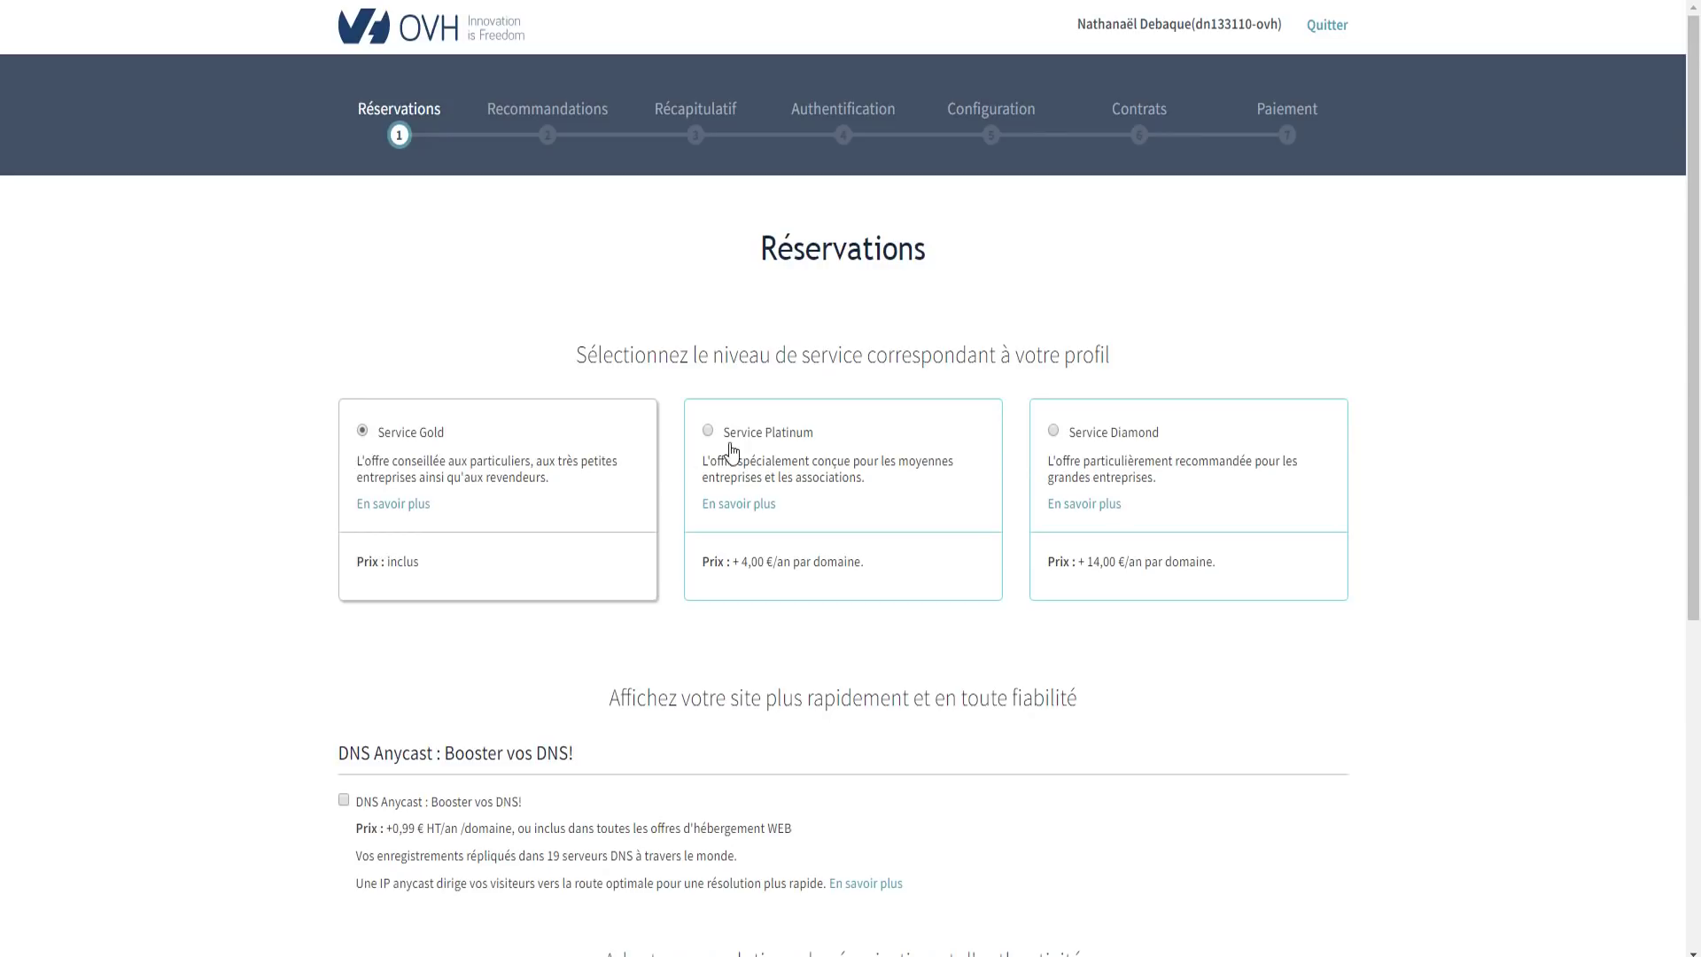
Keep Service Gold for the reservation and continue without DNS Anycast, Service OwO or Service DNSSEC.
scroll(721, 497, "down", 3)
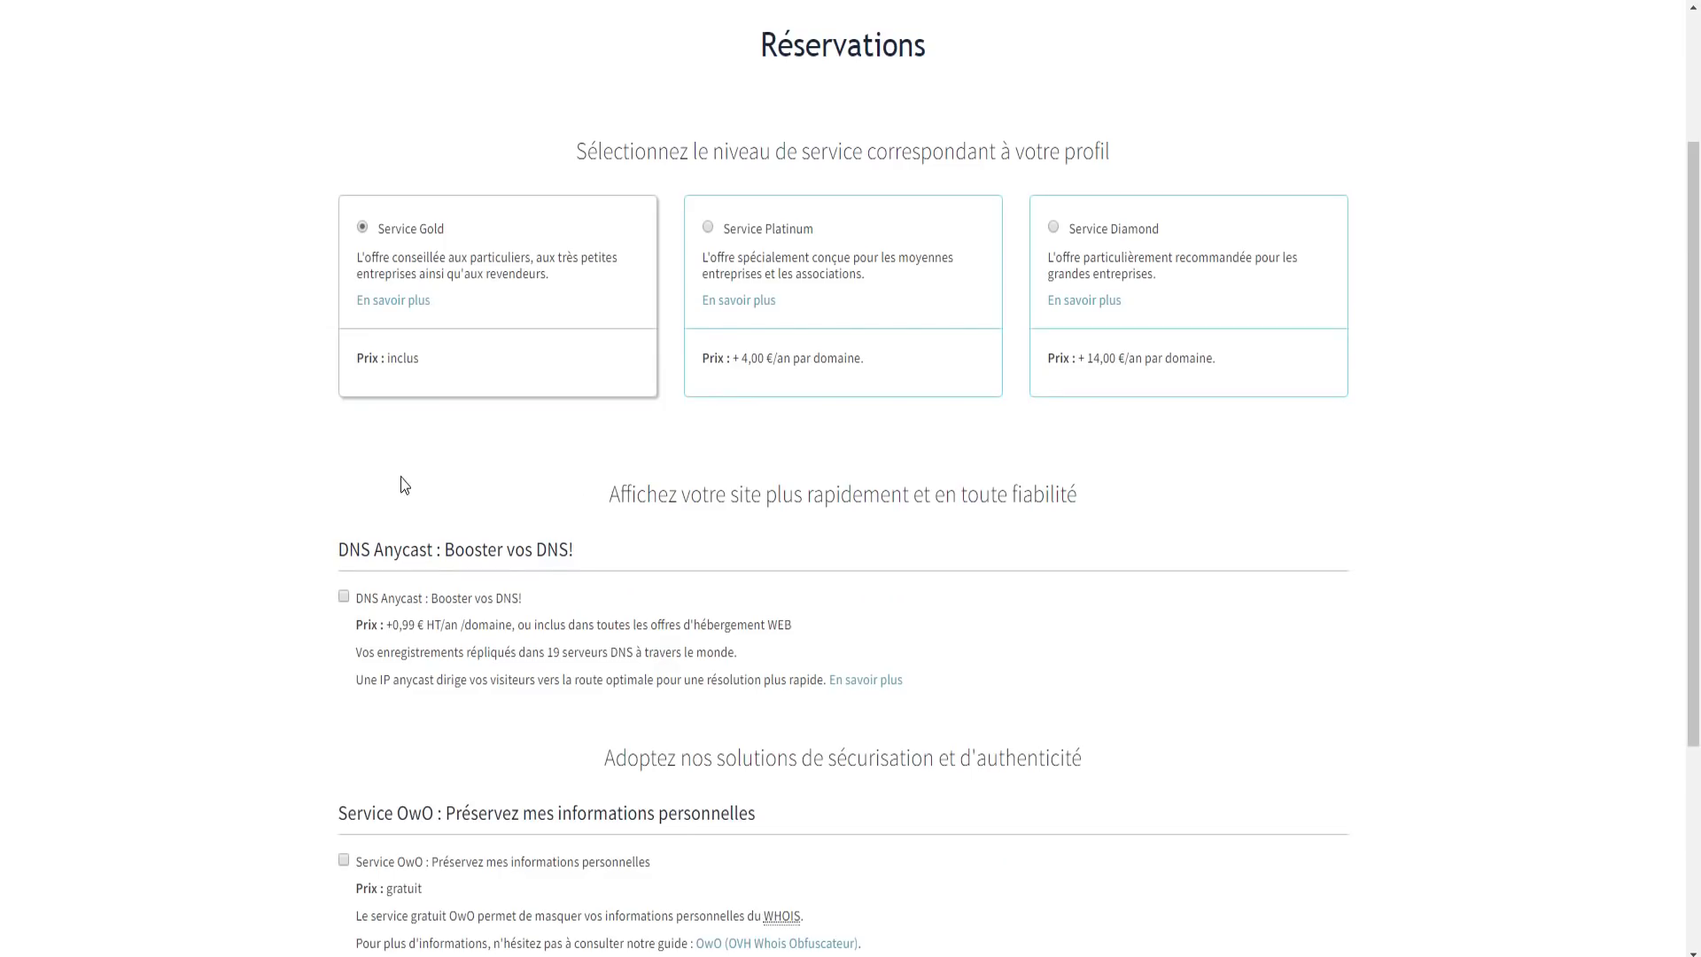
scroll(347, 527, "down", 2)
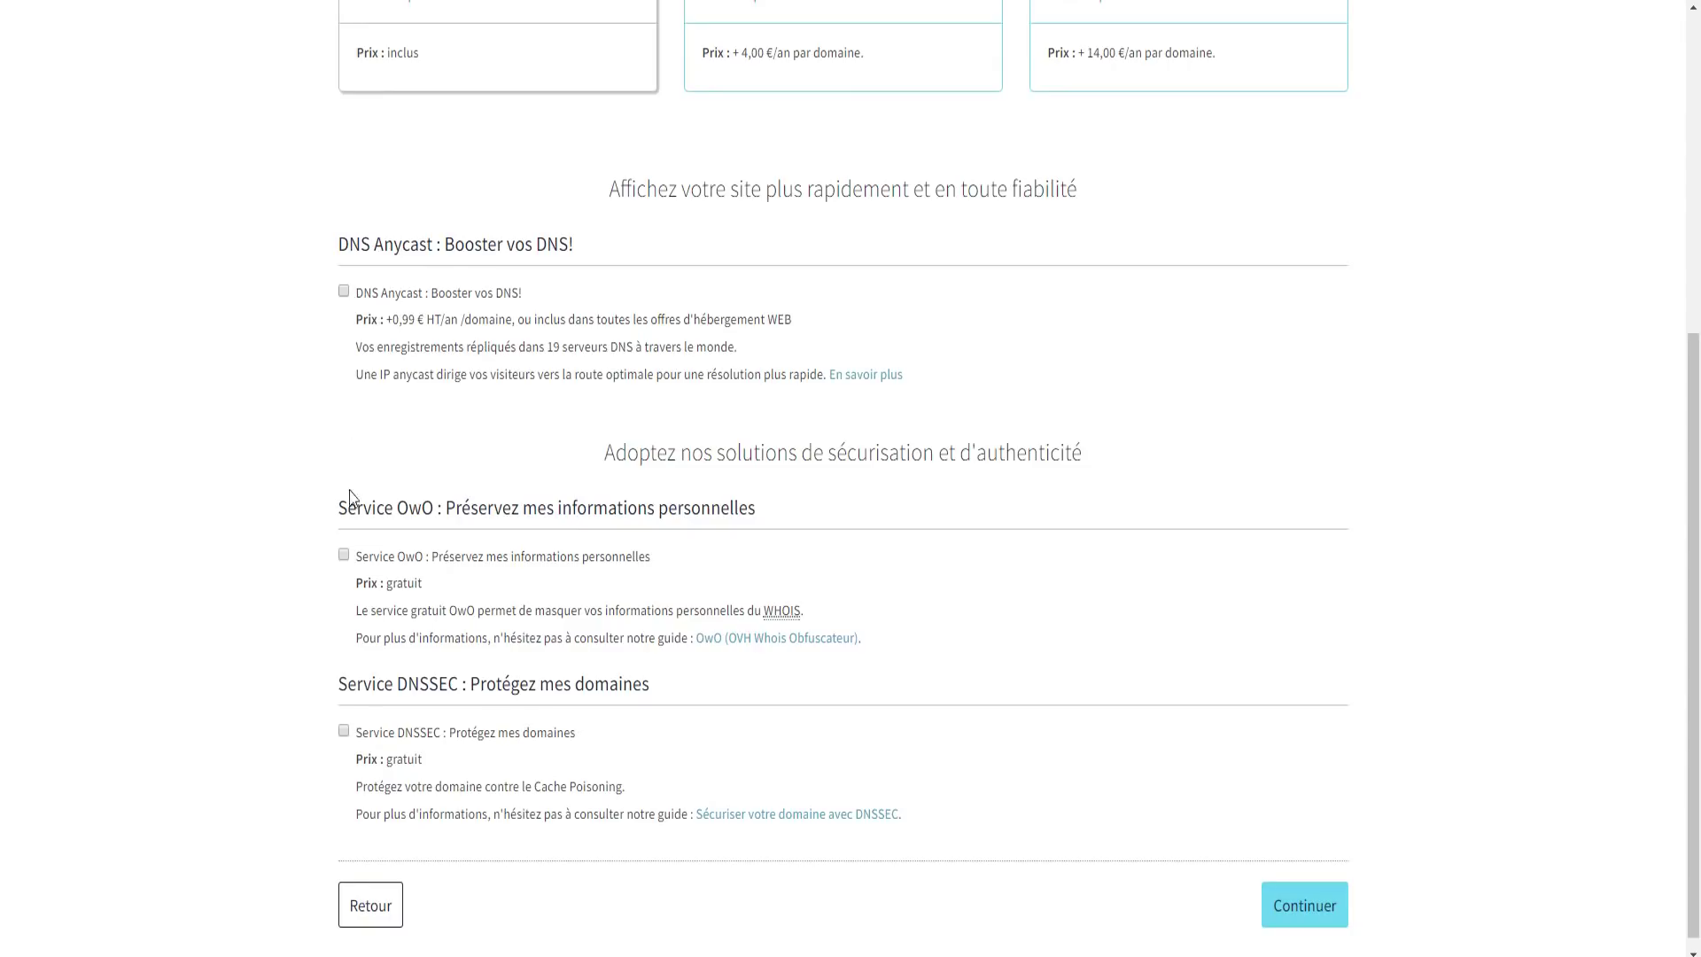
scroll(348, 512, "down", 1)
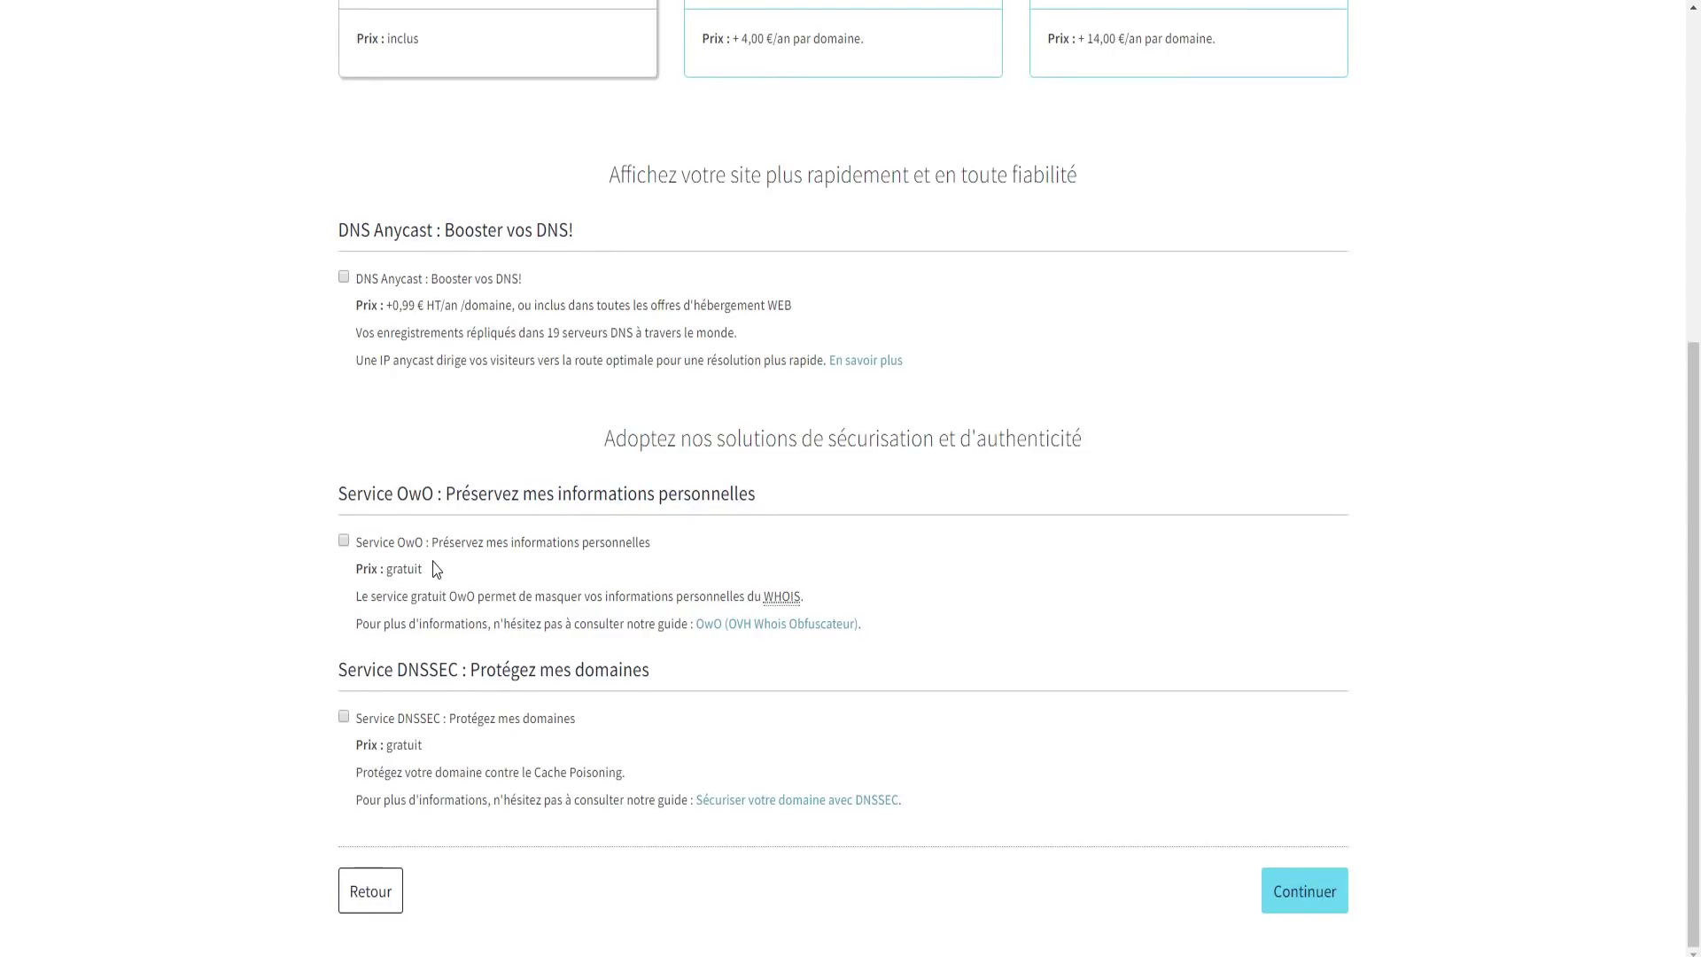
left_click(1338, 901)
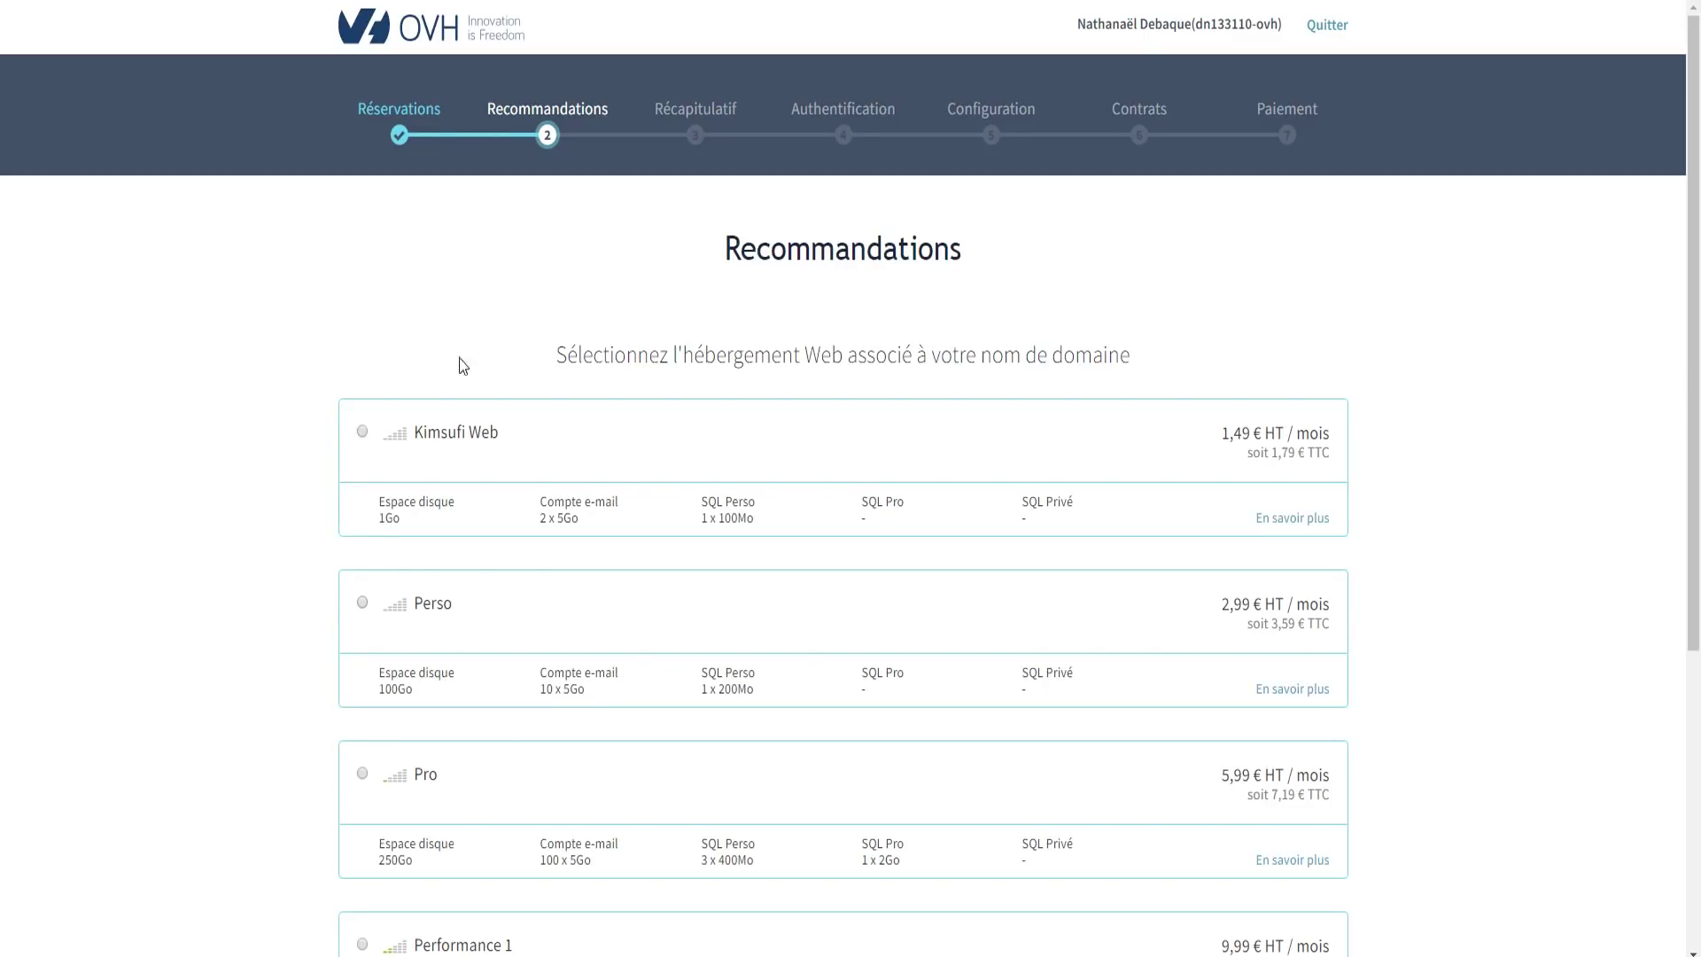
Review the web hosting plans and continue with the option of no web hosting for the domain name.
scroll(496, 426, "down", 1)
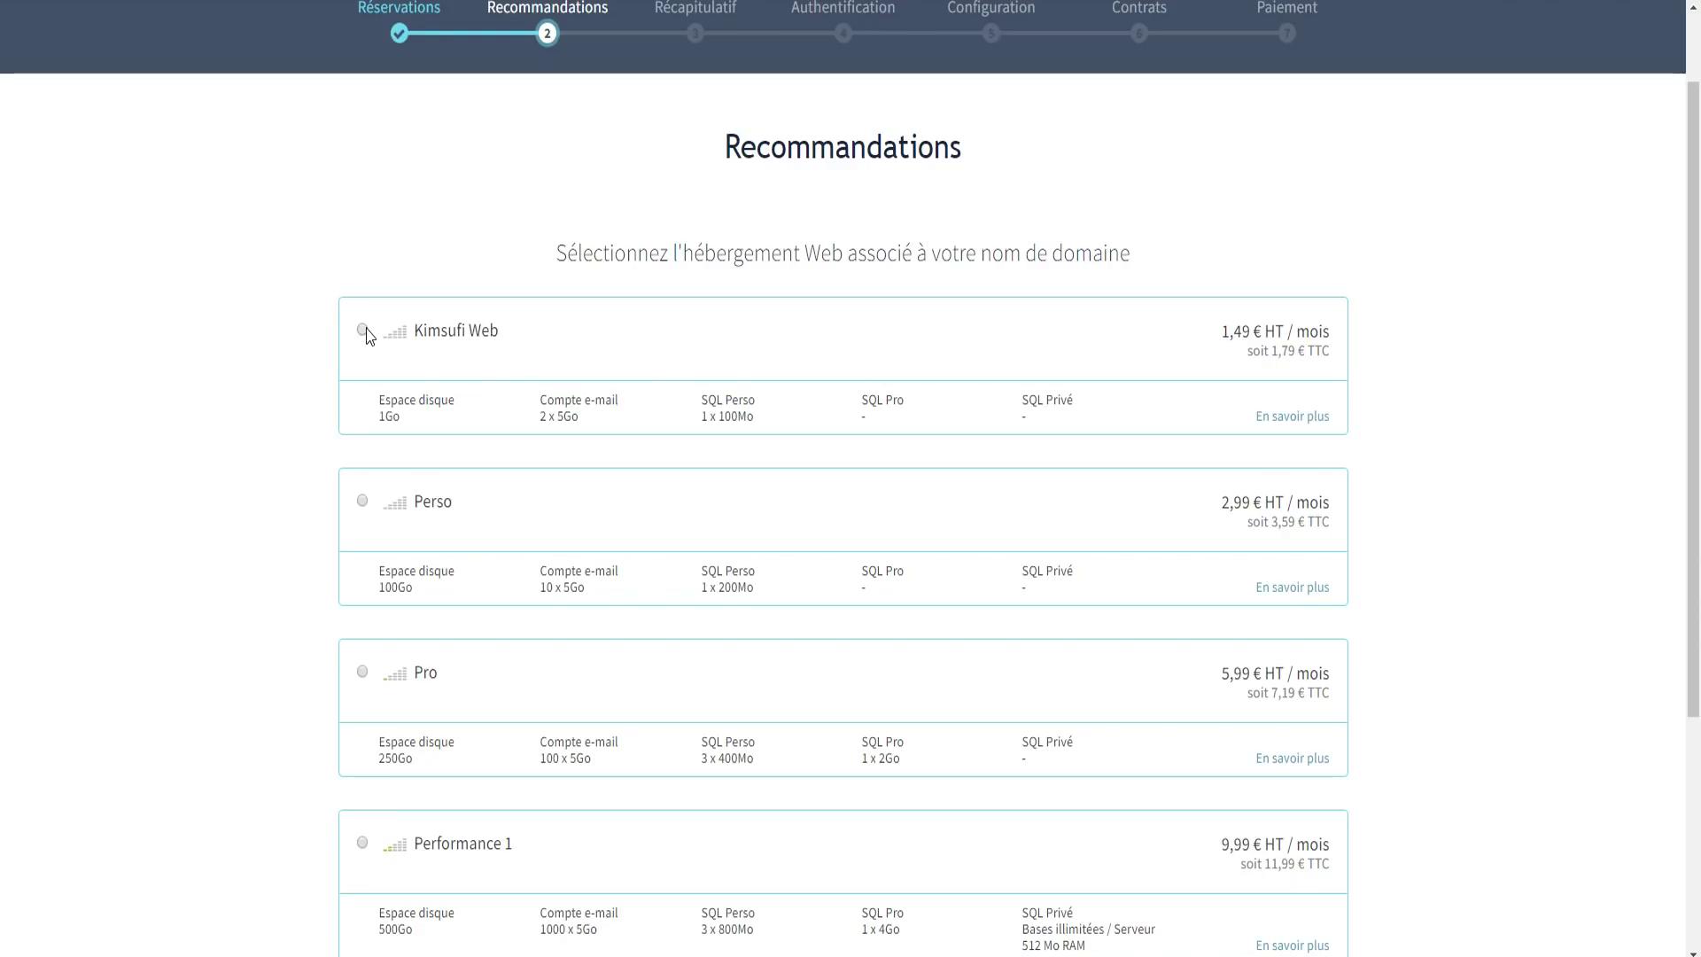
scroll(375, 368, "down", 2)
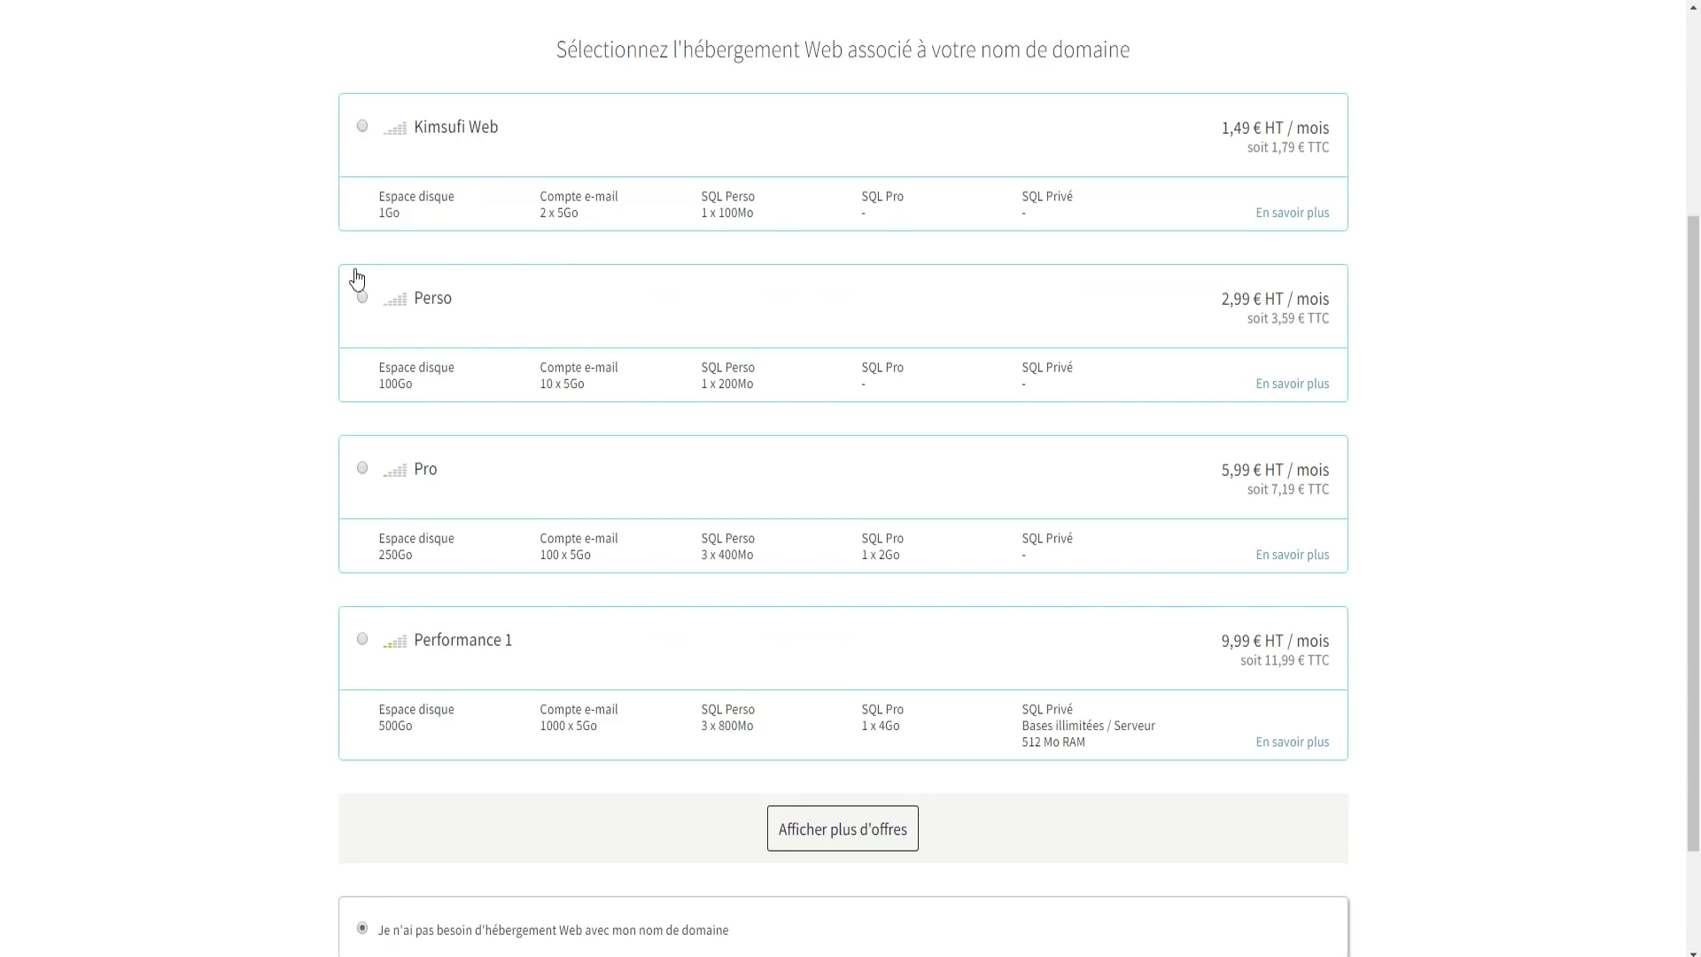
scroll(381, 602, "down", 2)
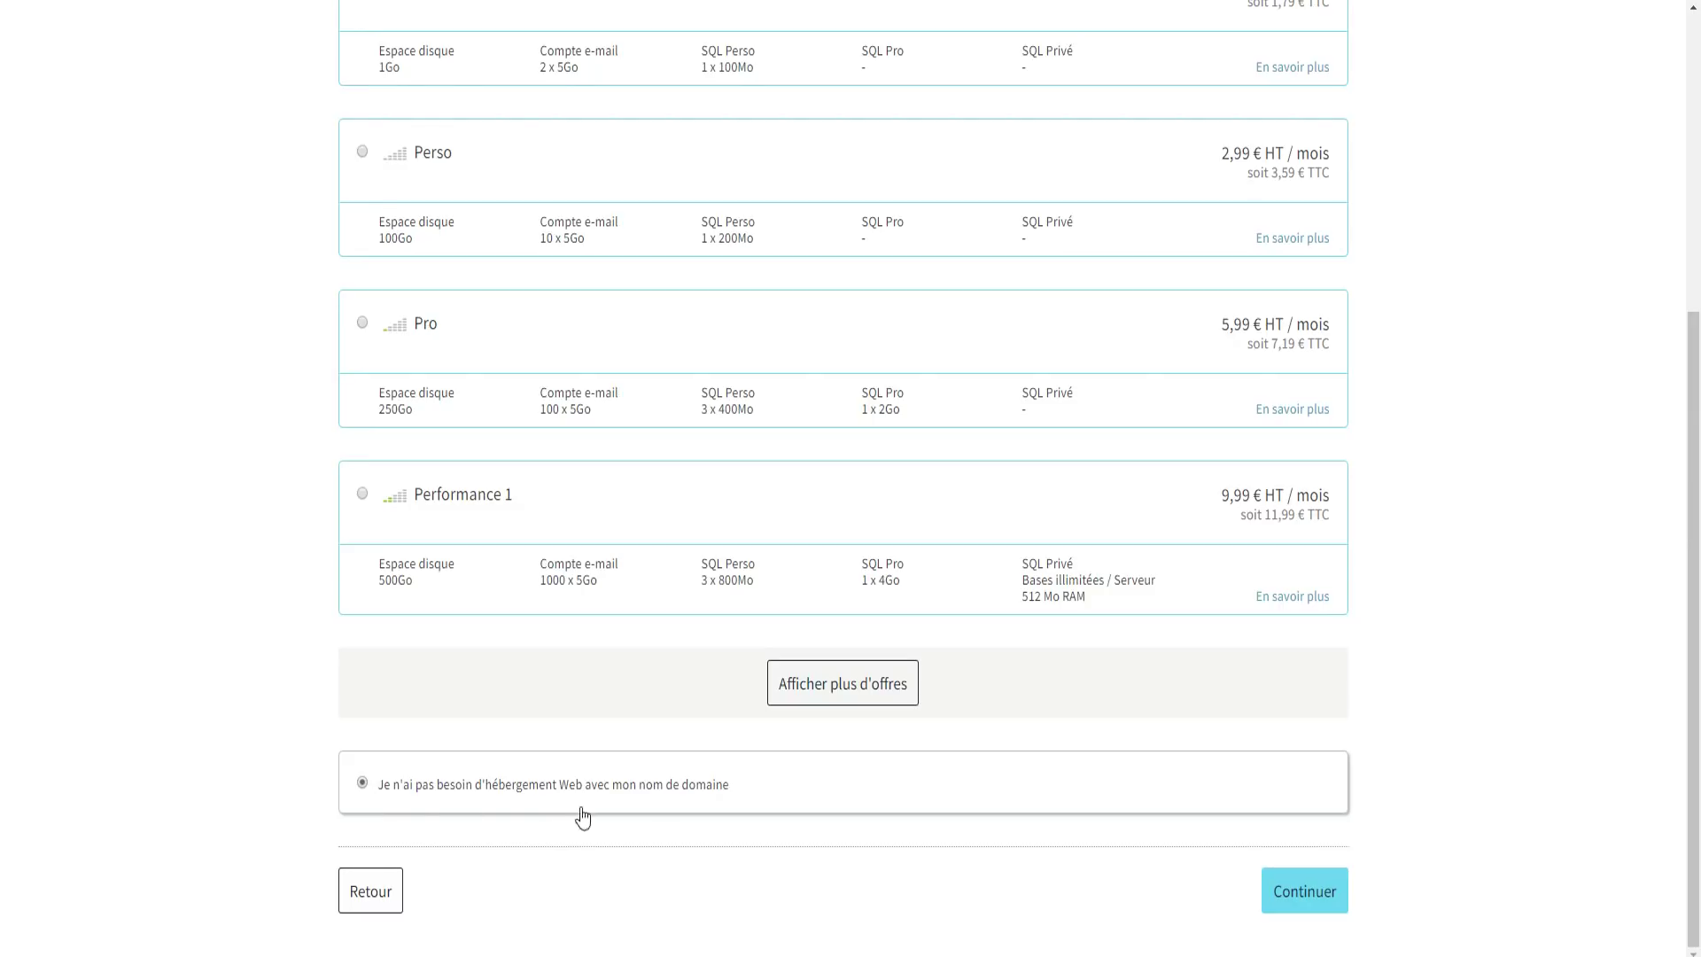
left_click(1305, 897)
Proceed to the summary with no trial offer and the Cloud Desktop, Exchange 2016 and Sharepoint 2016 quantities set to 0.
scroll(646, 463, "down", 2)
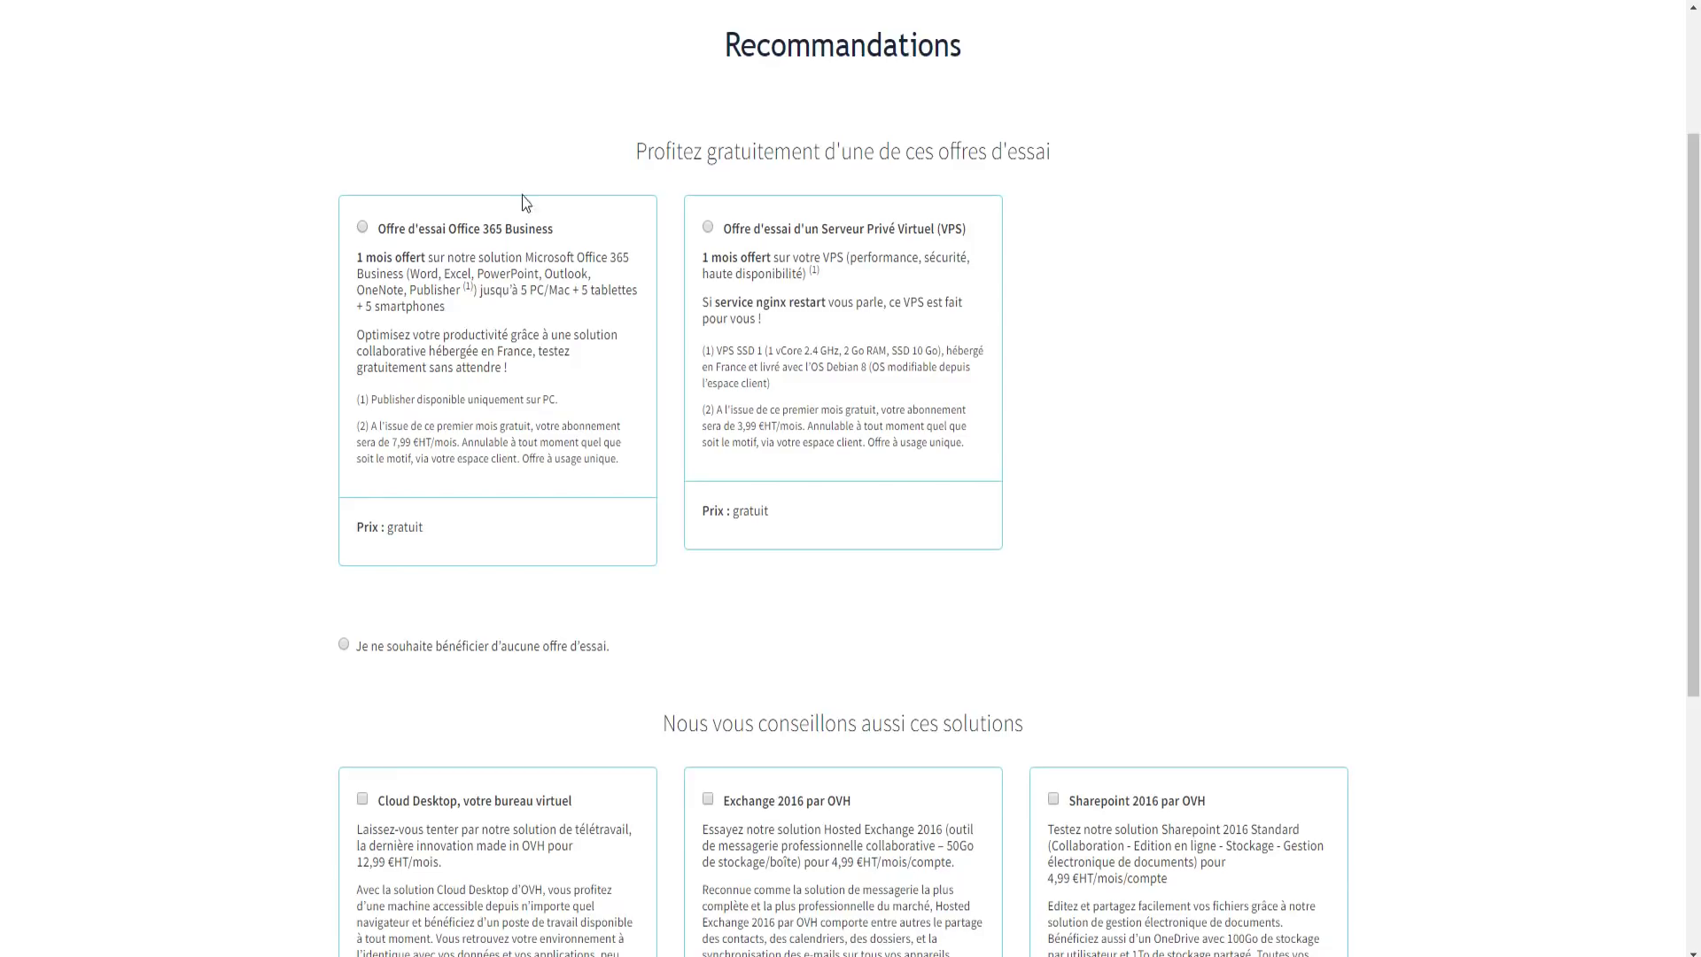
left_click(350, 650)
scroll(528, 669, "down", 3)
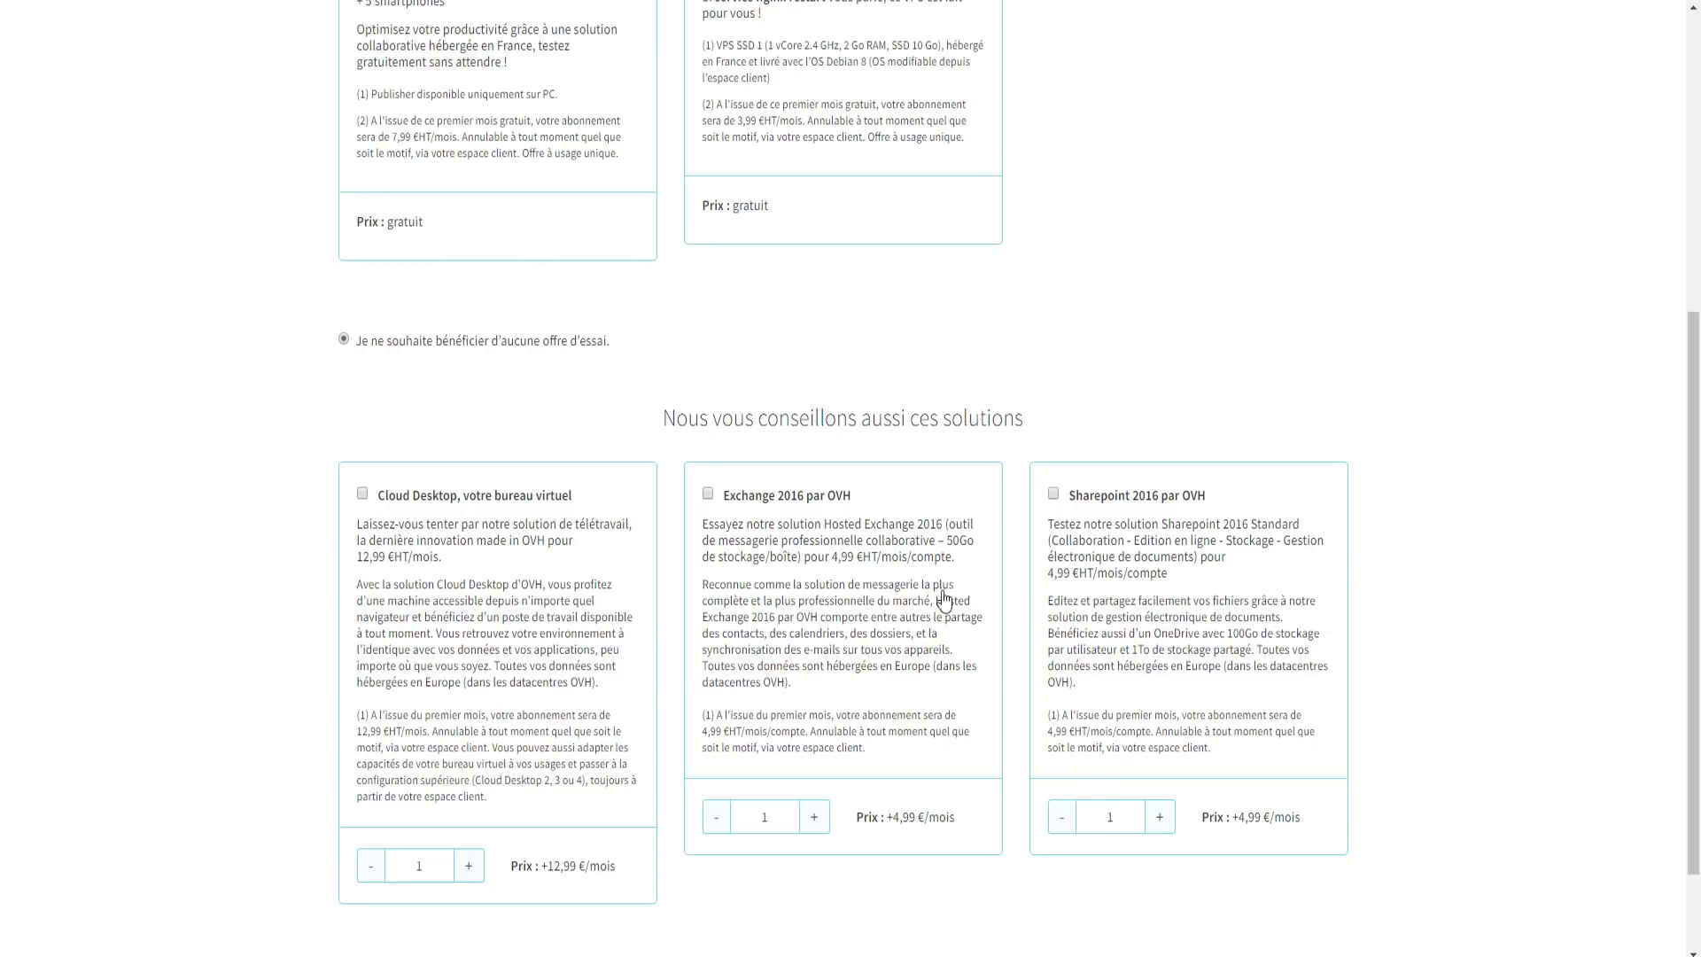
scroll(942, 596, "down", 1)
left_click(371, 743)
left_click(716, 693)
left_click(1063, 693)
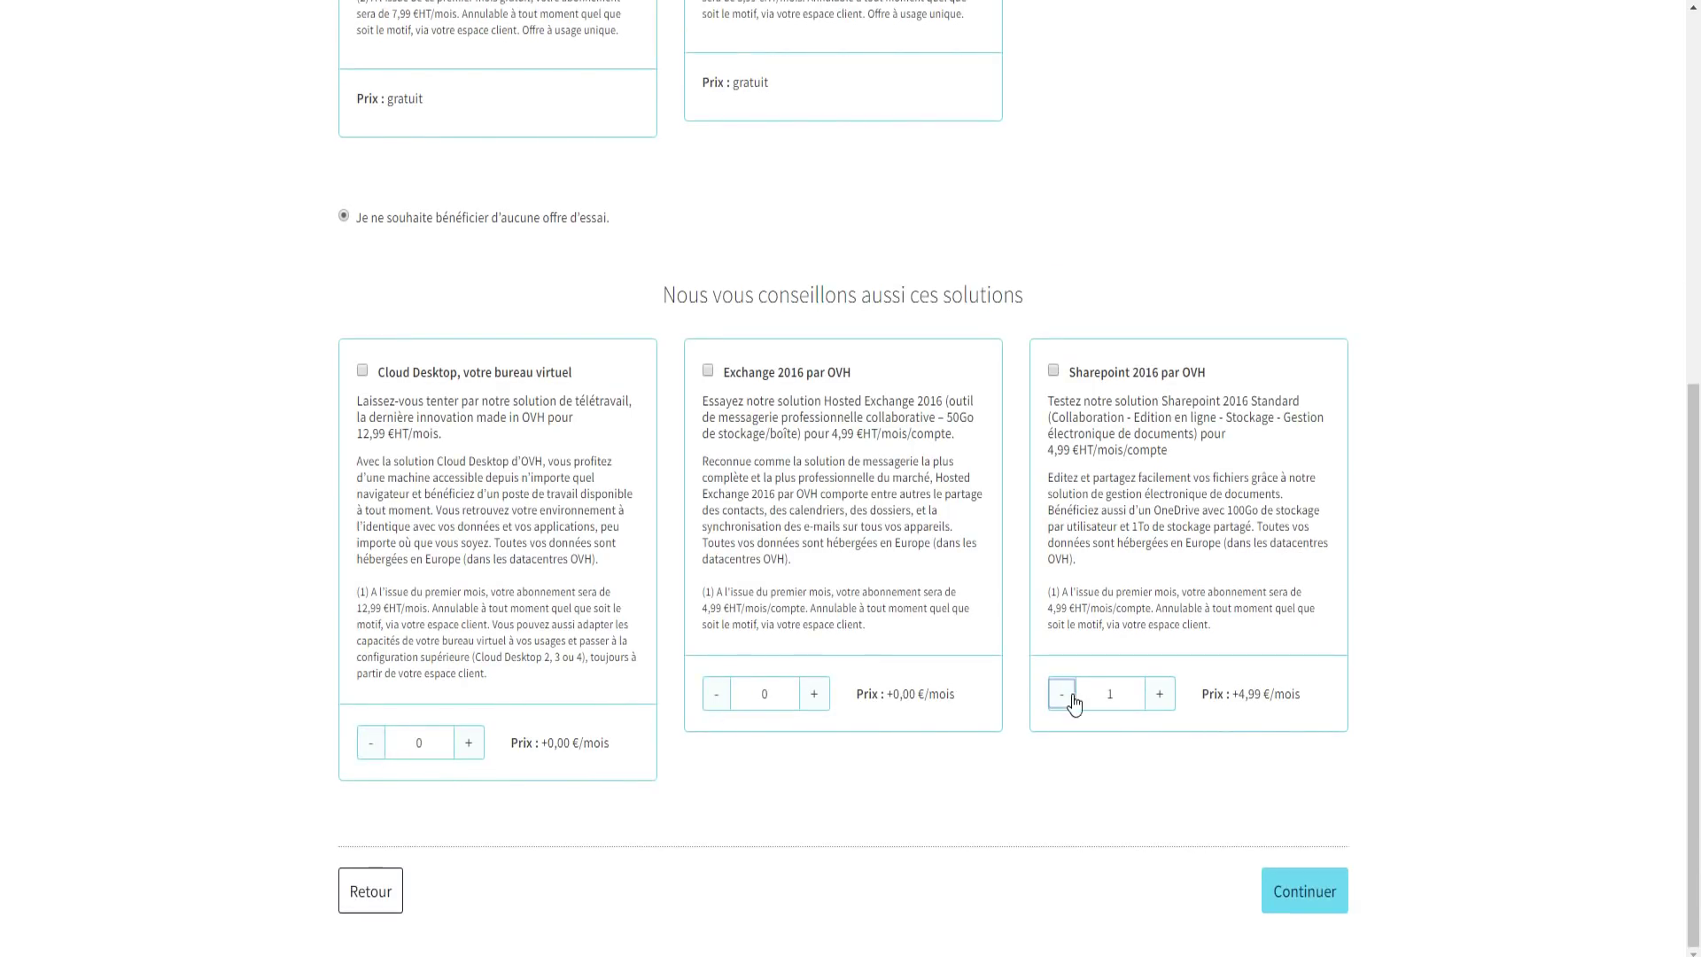
left_click(1307, 893)
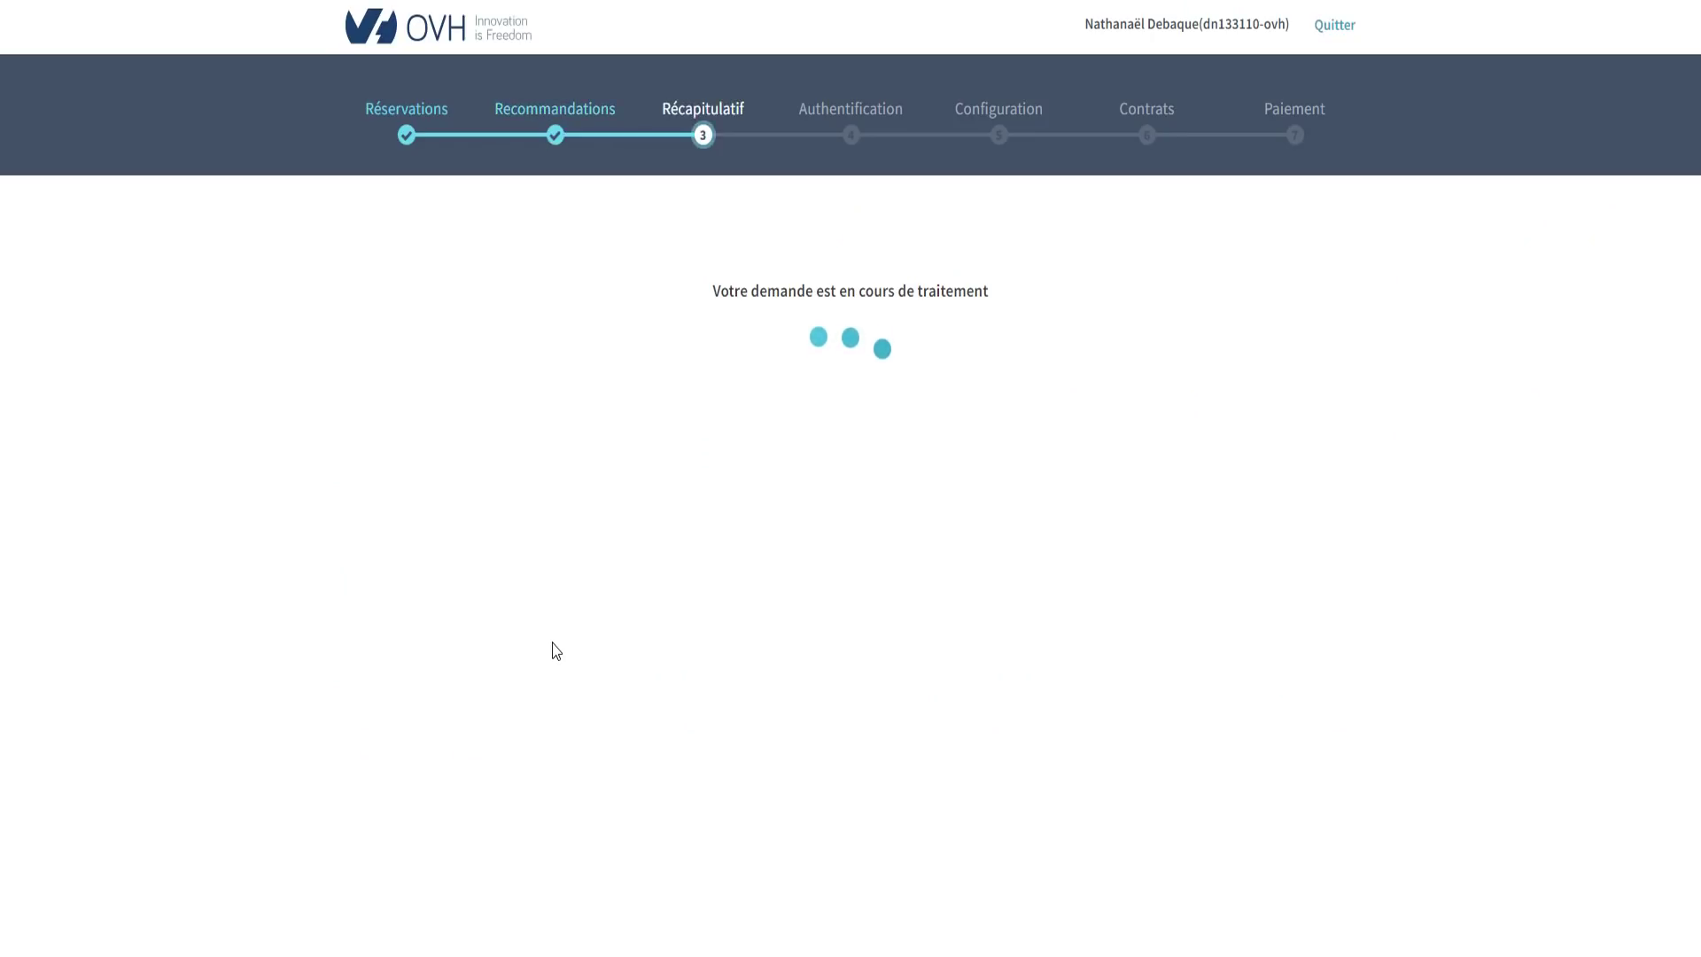
Review the order summary for the weanature.com domain, including its price and tax lines.
scroll(753, 514, "down", 2)
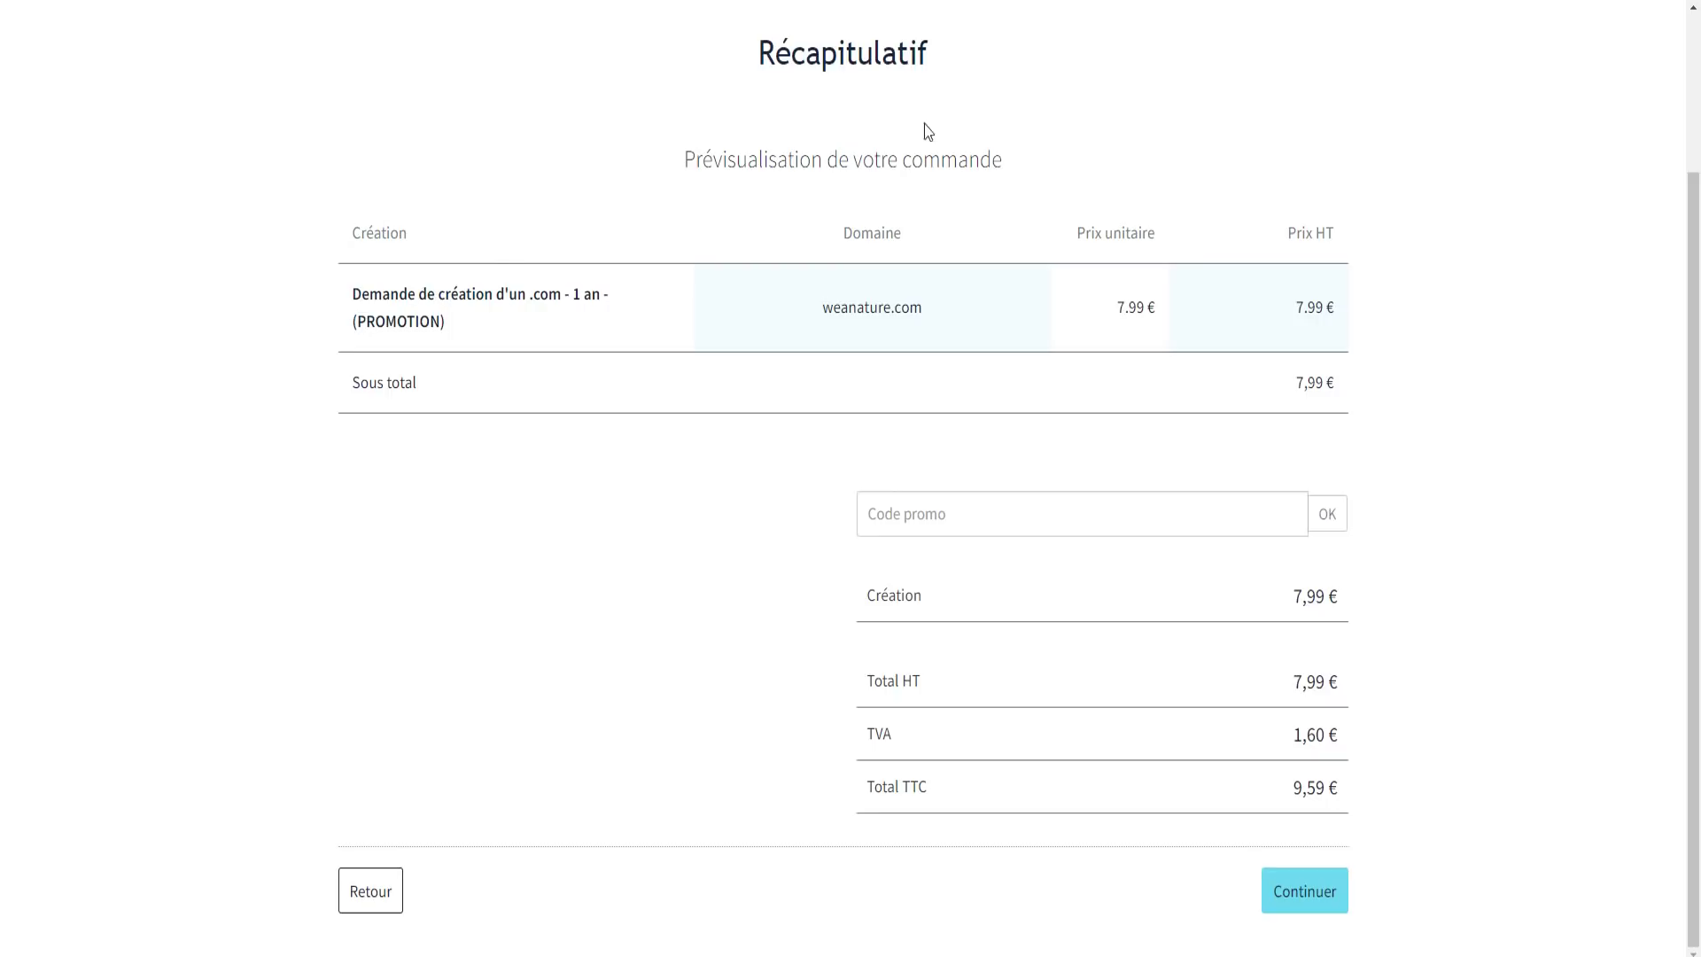
scroll(763, 247, "up", 2)
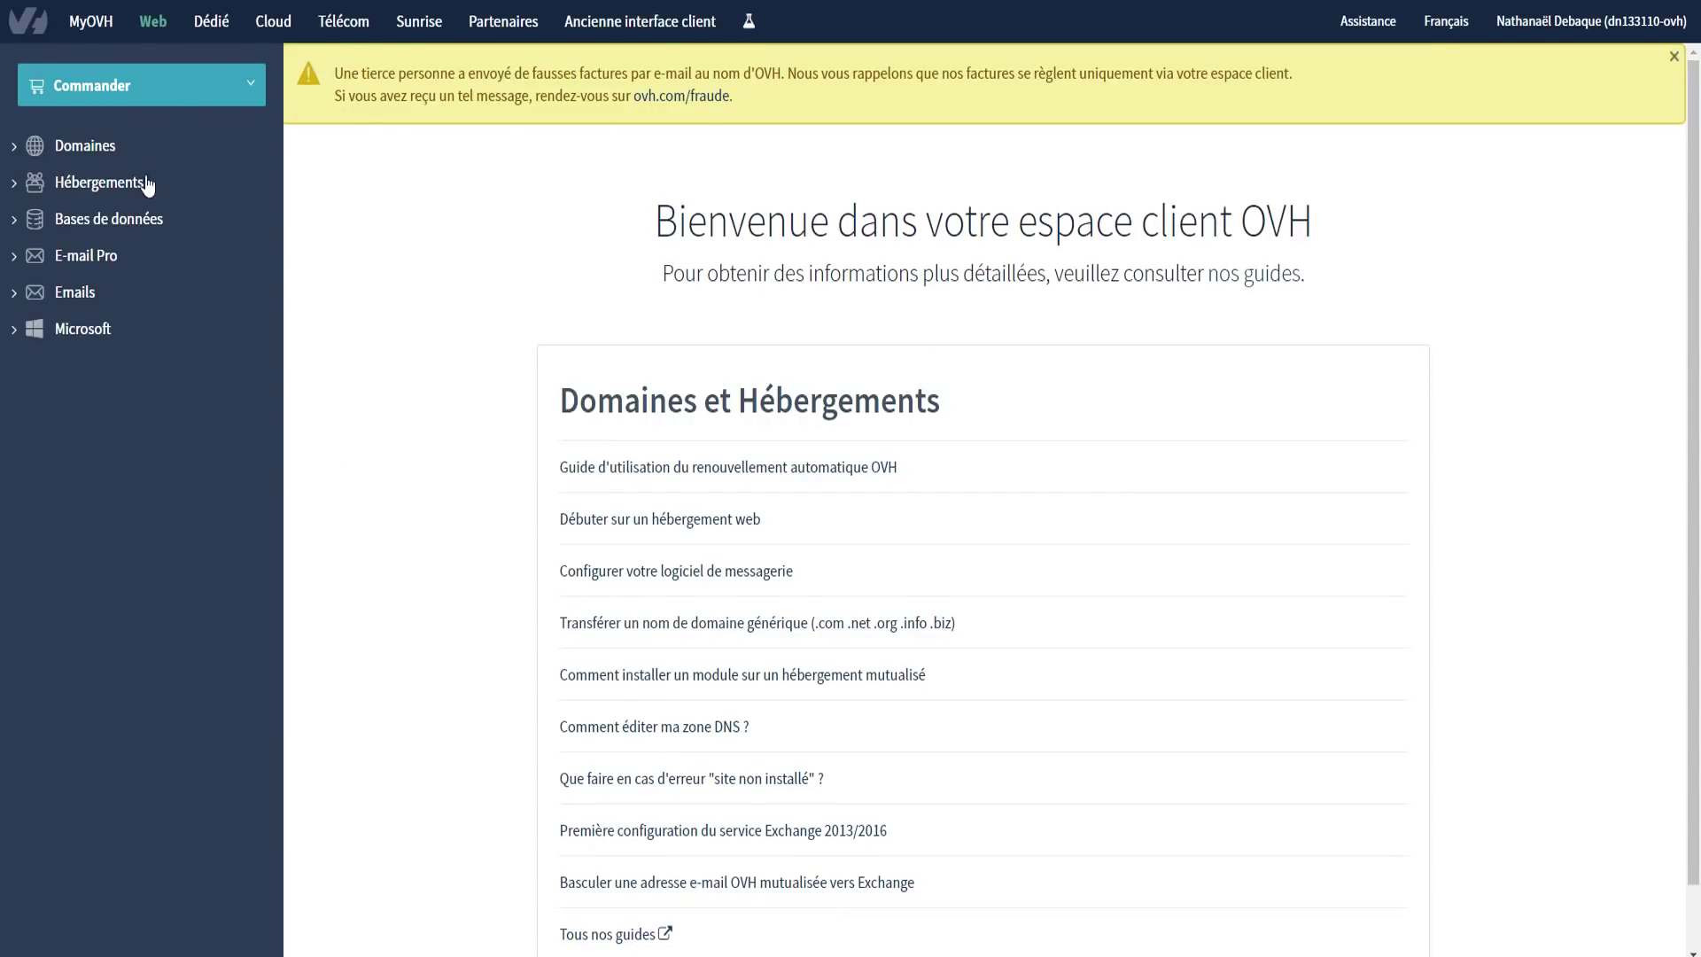
Open the wea-nature.com domain in the OVH customer area and review its general information and security settings.
left_click(87, 147)
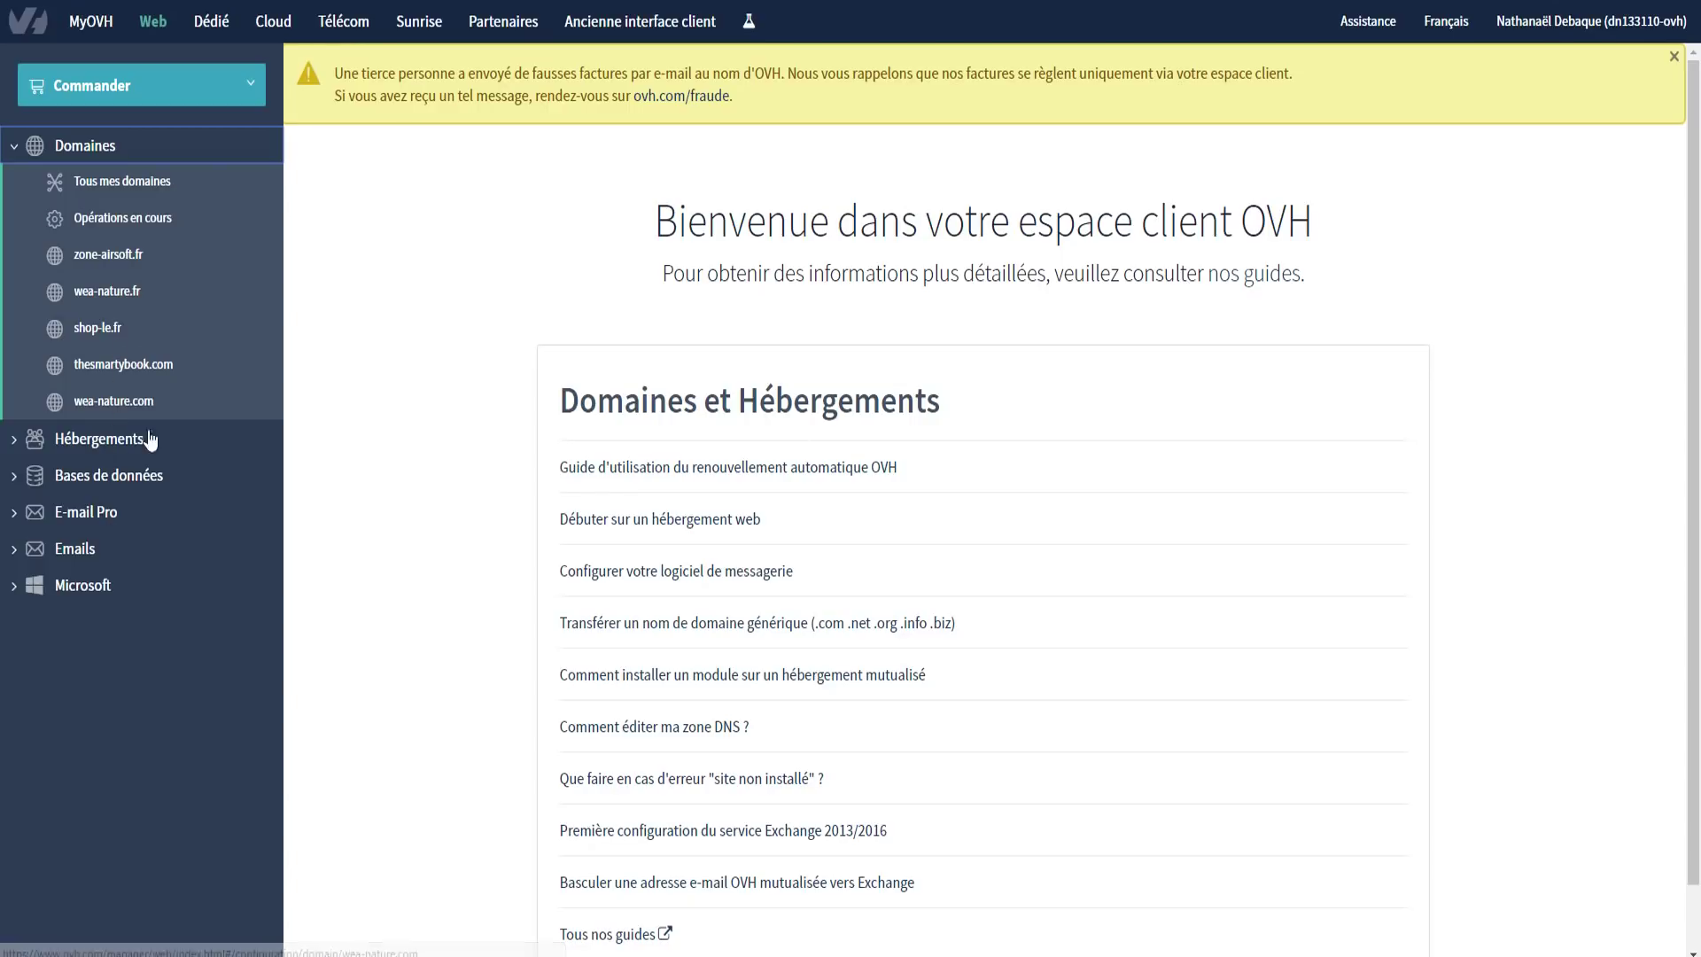
left_click(115, 402)
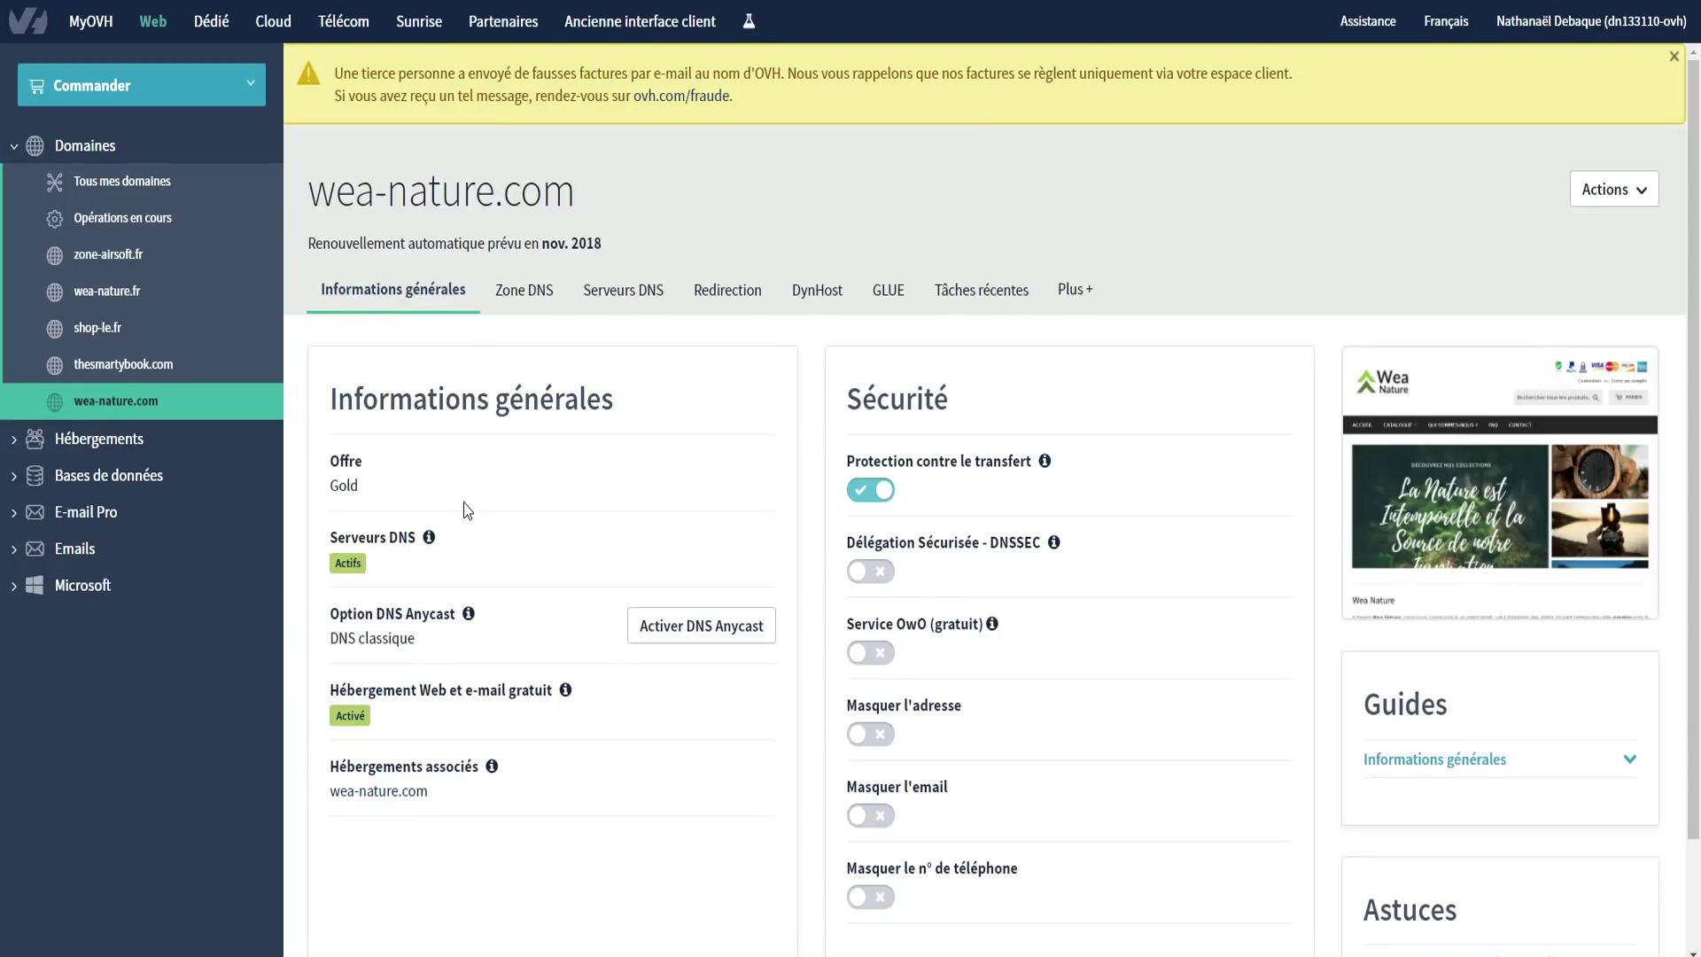
scroll(521, 548, "down", 3)
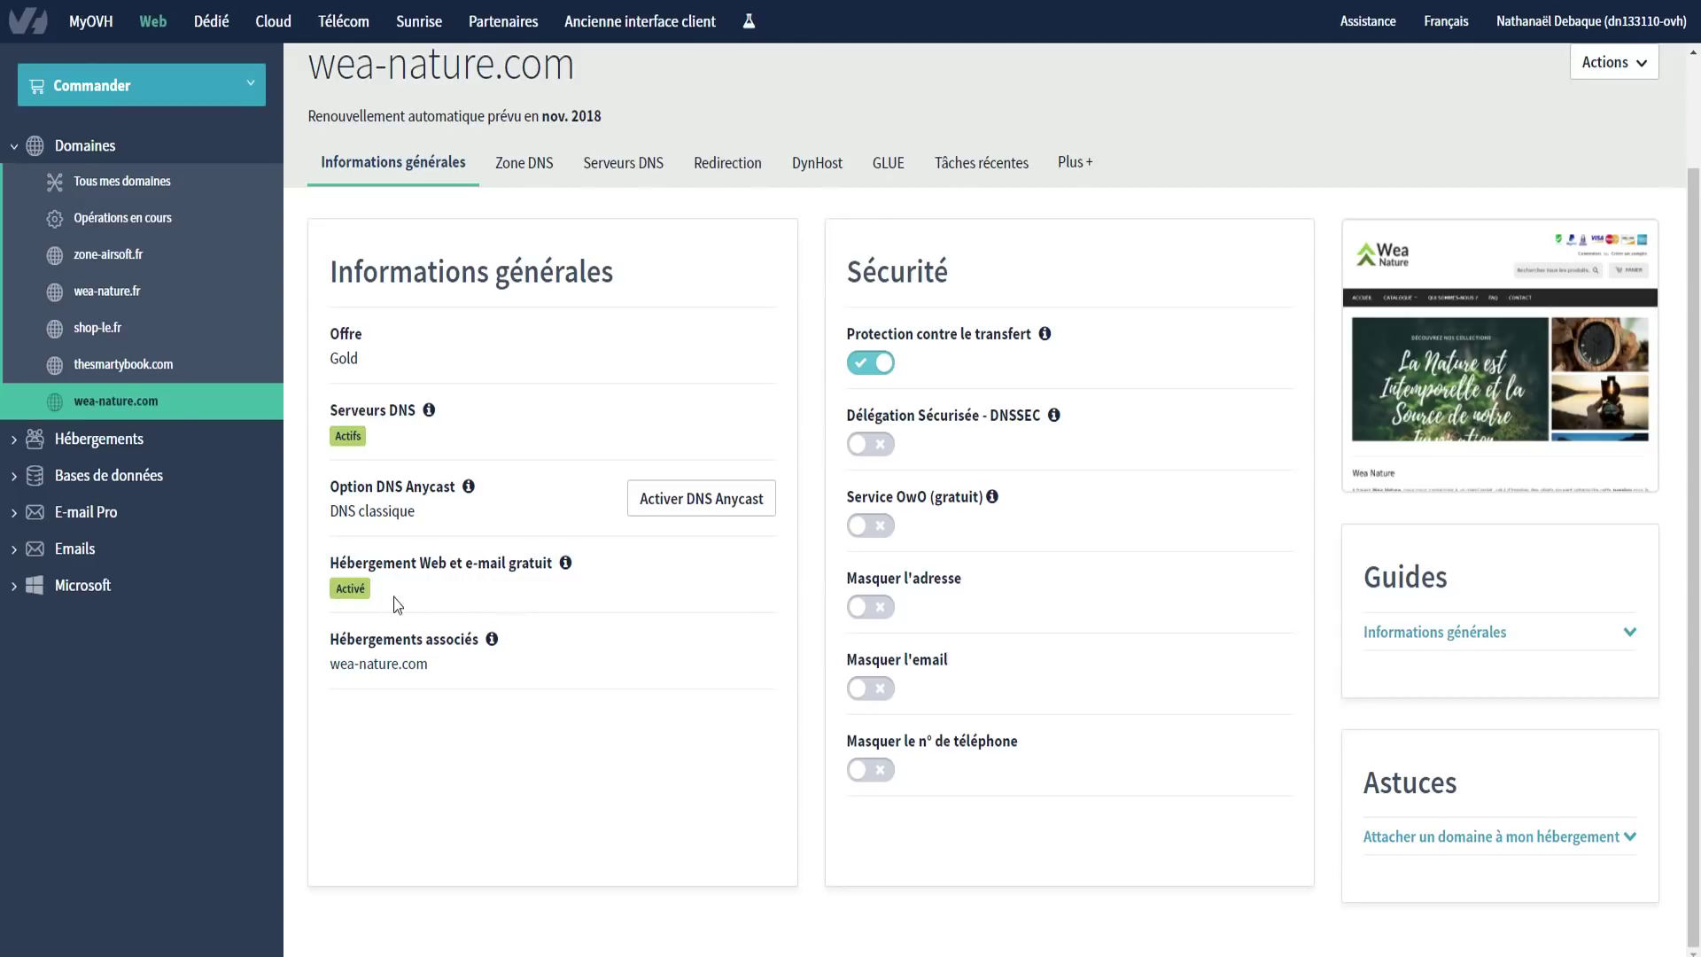
Open the wea-nature.com web hosting and review its general information and configuration.
left_click(96, 441)
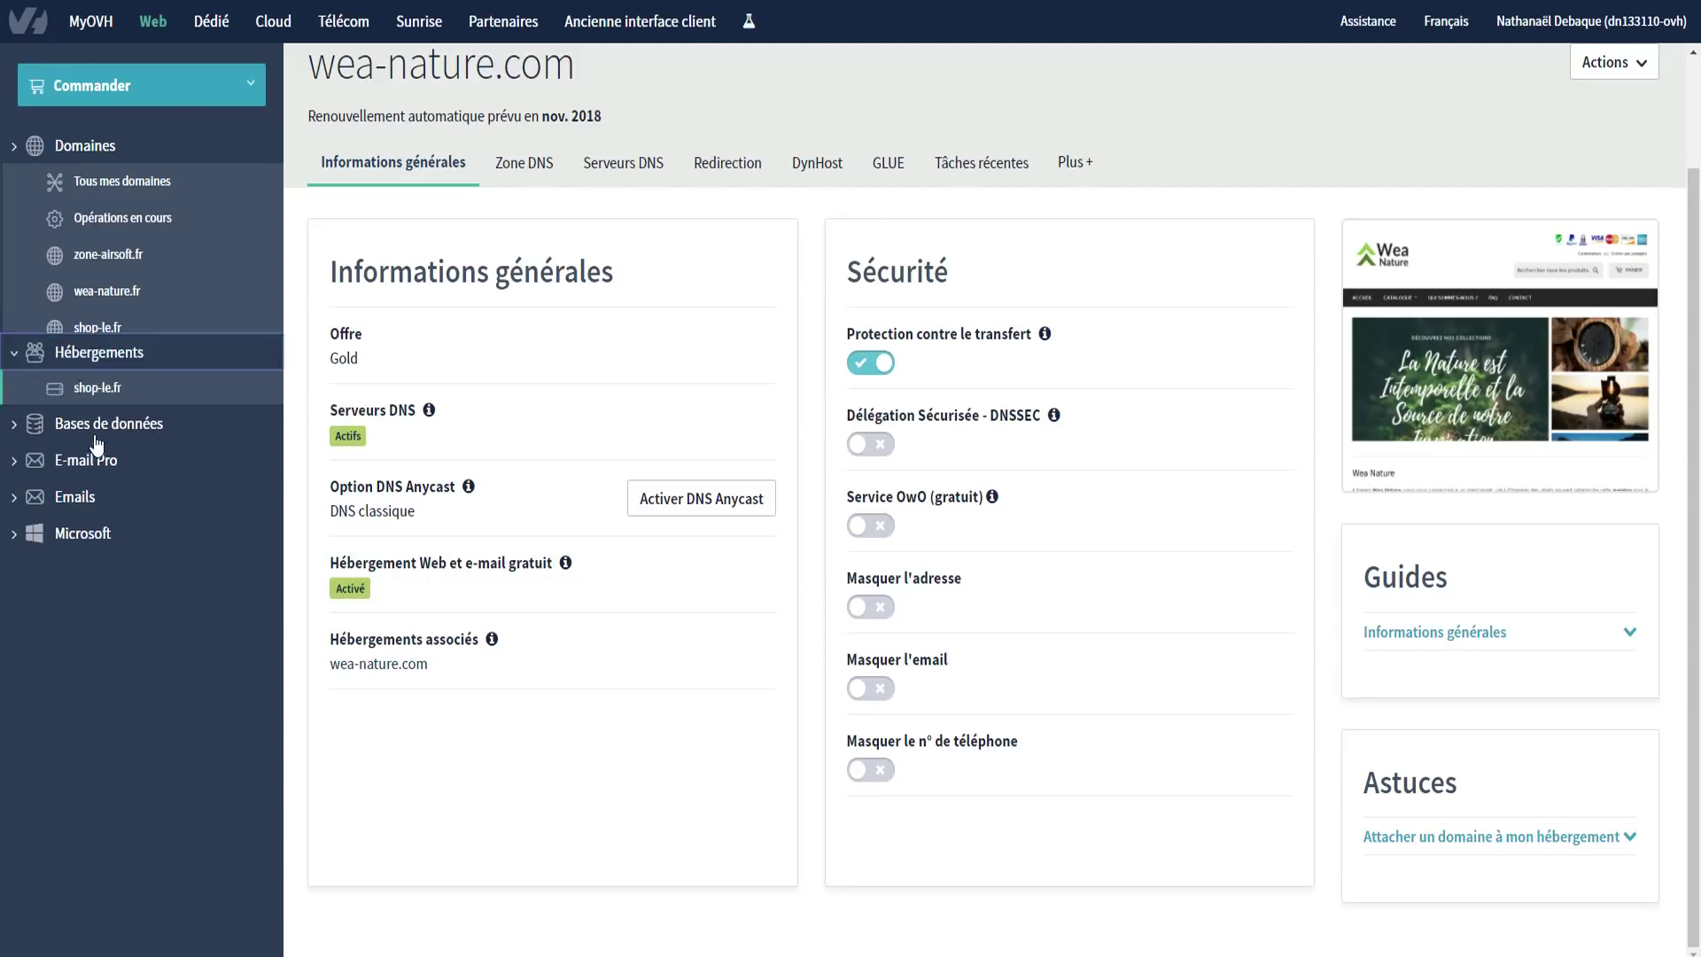
left_click(124, 294)
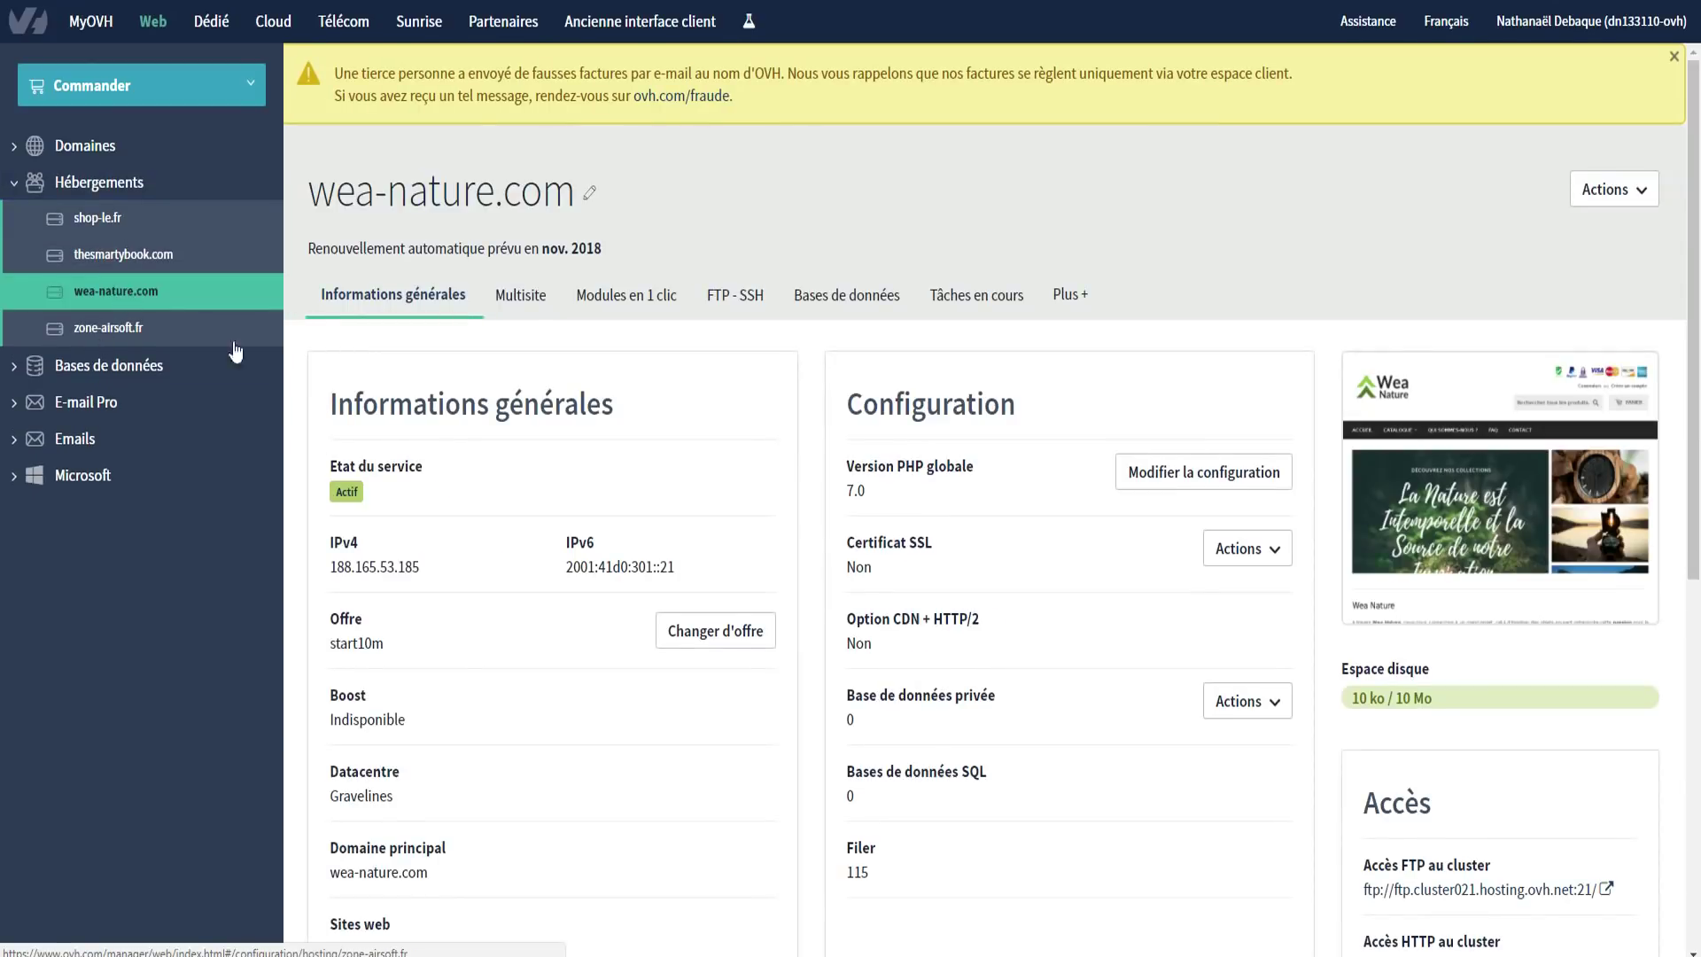
scroll(611, 570, "down", 1)
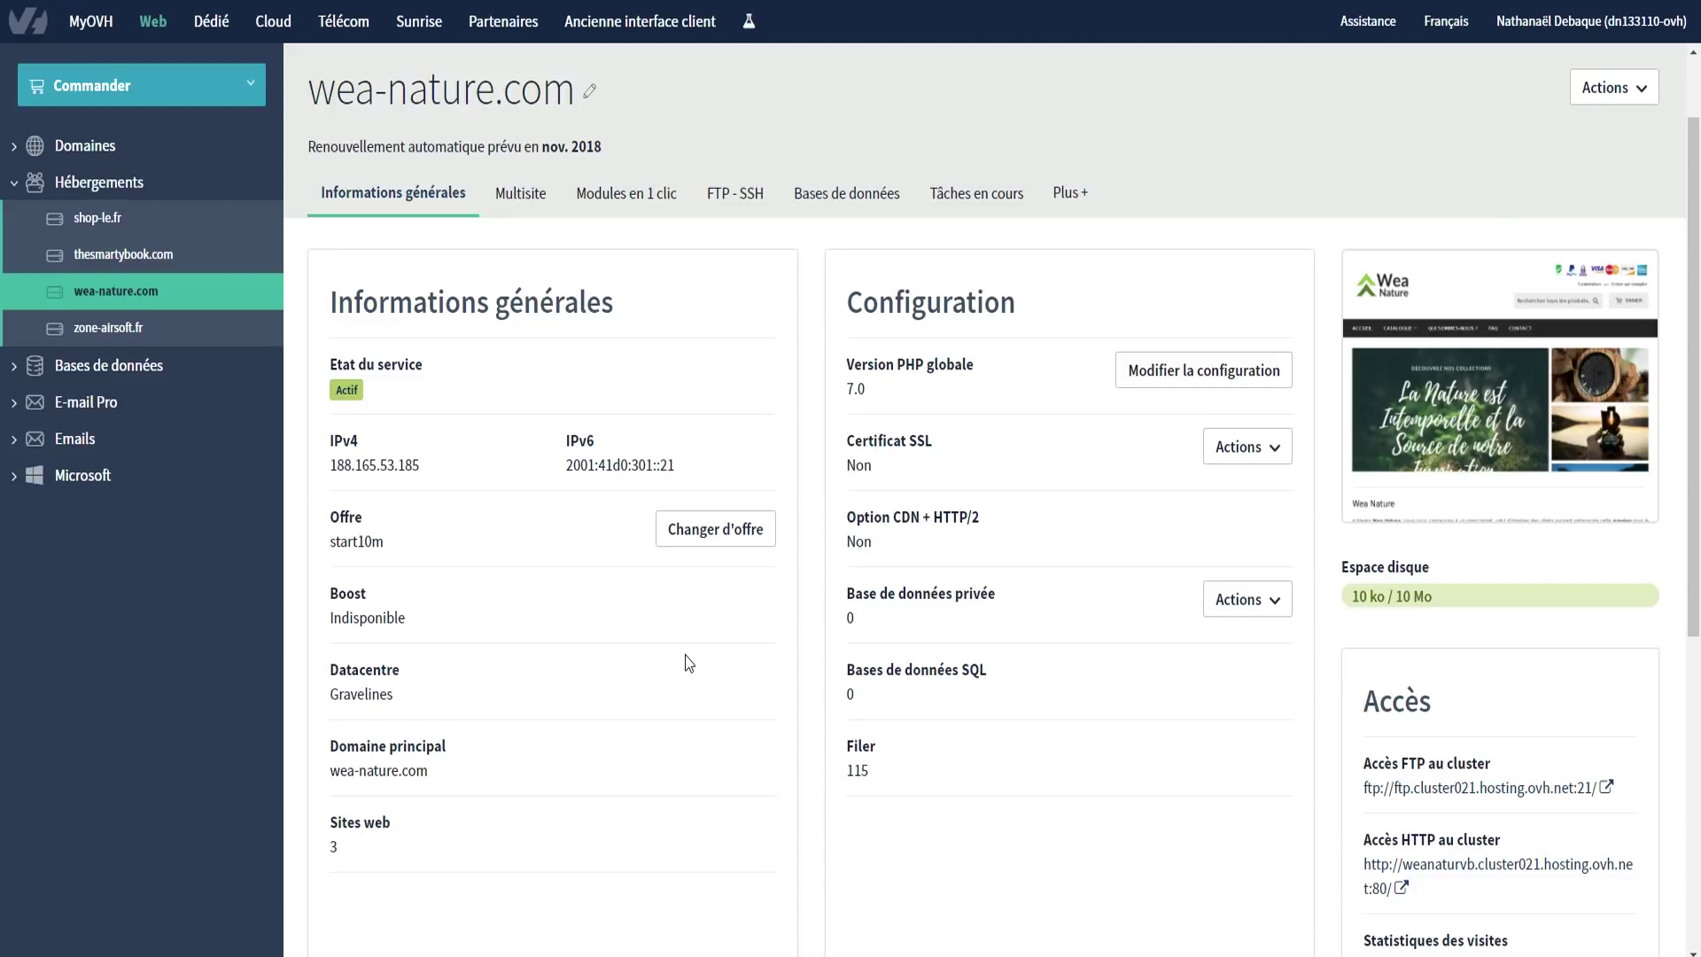
left_click(28, 191)
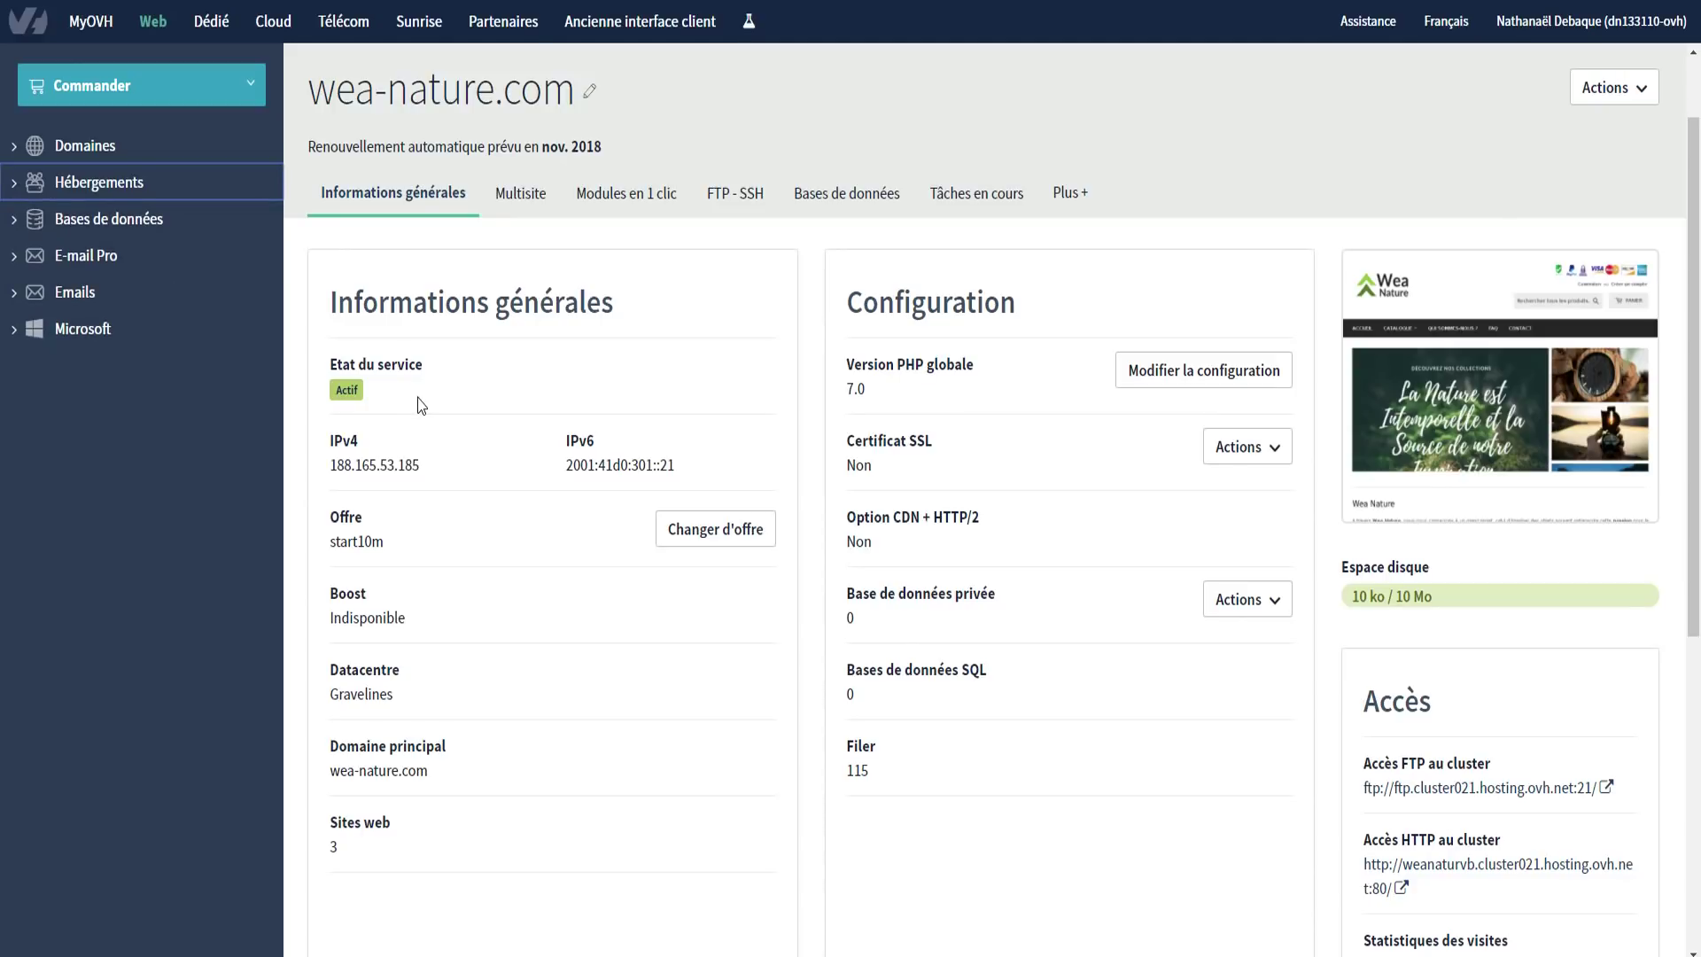
Return to the wea-nature.com domain and display its DNS zone entries.
left_click(88, 146)
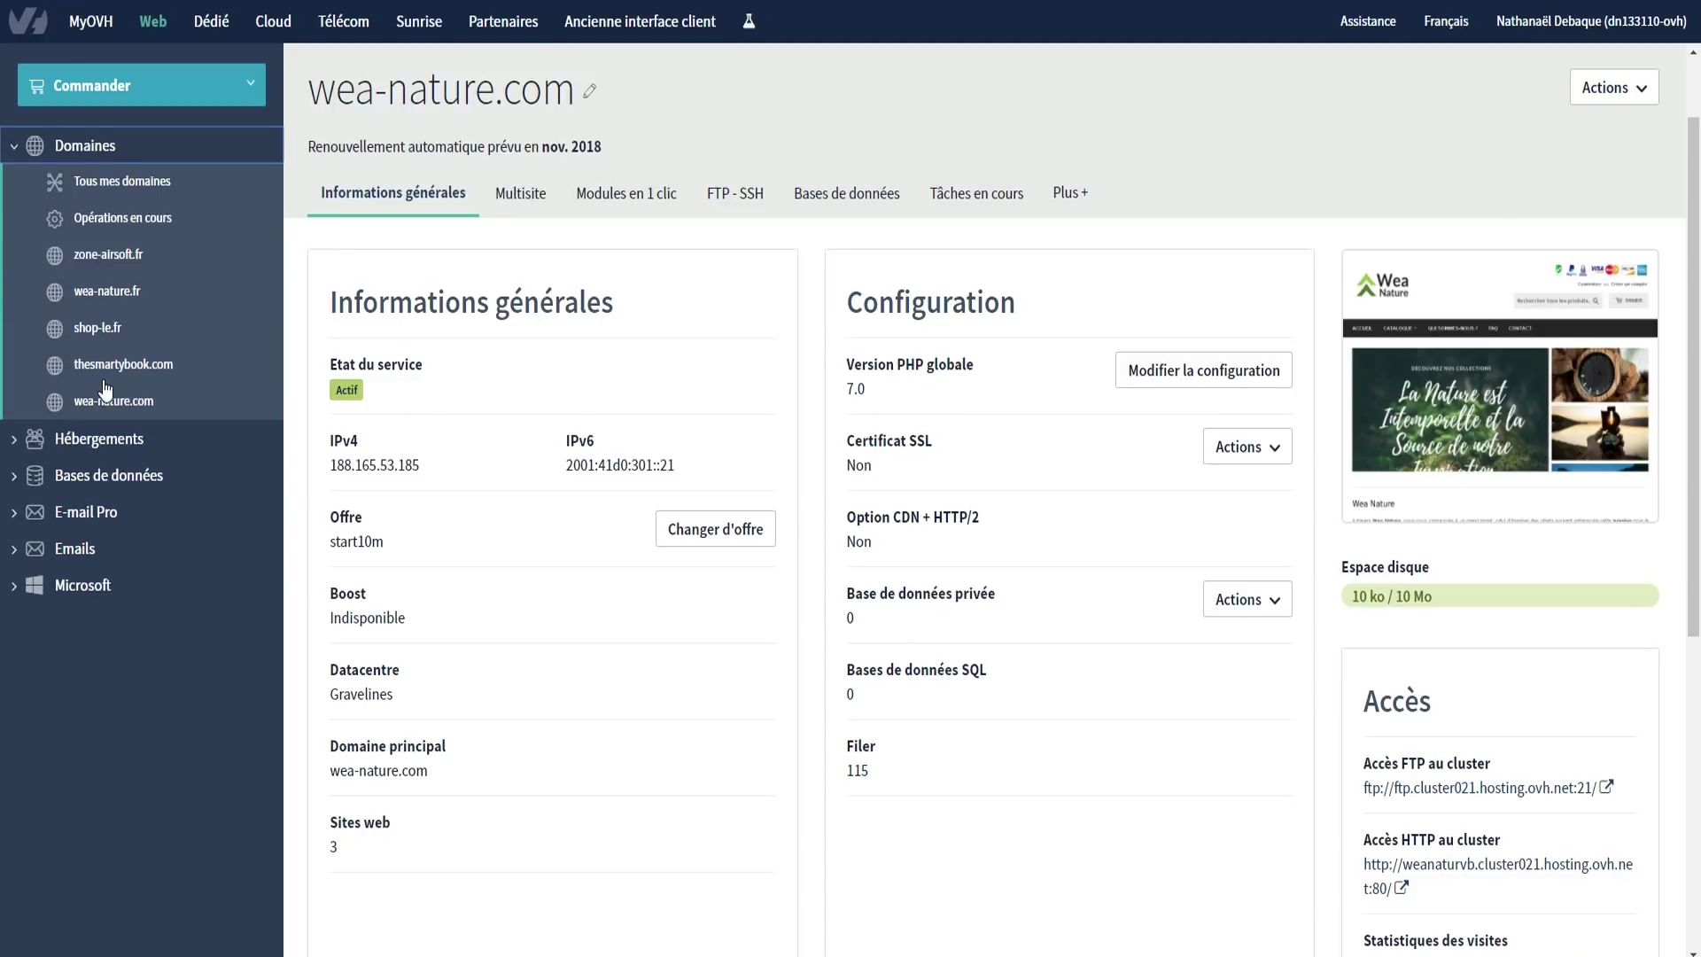
left_click(111, 396)
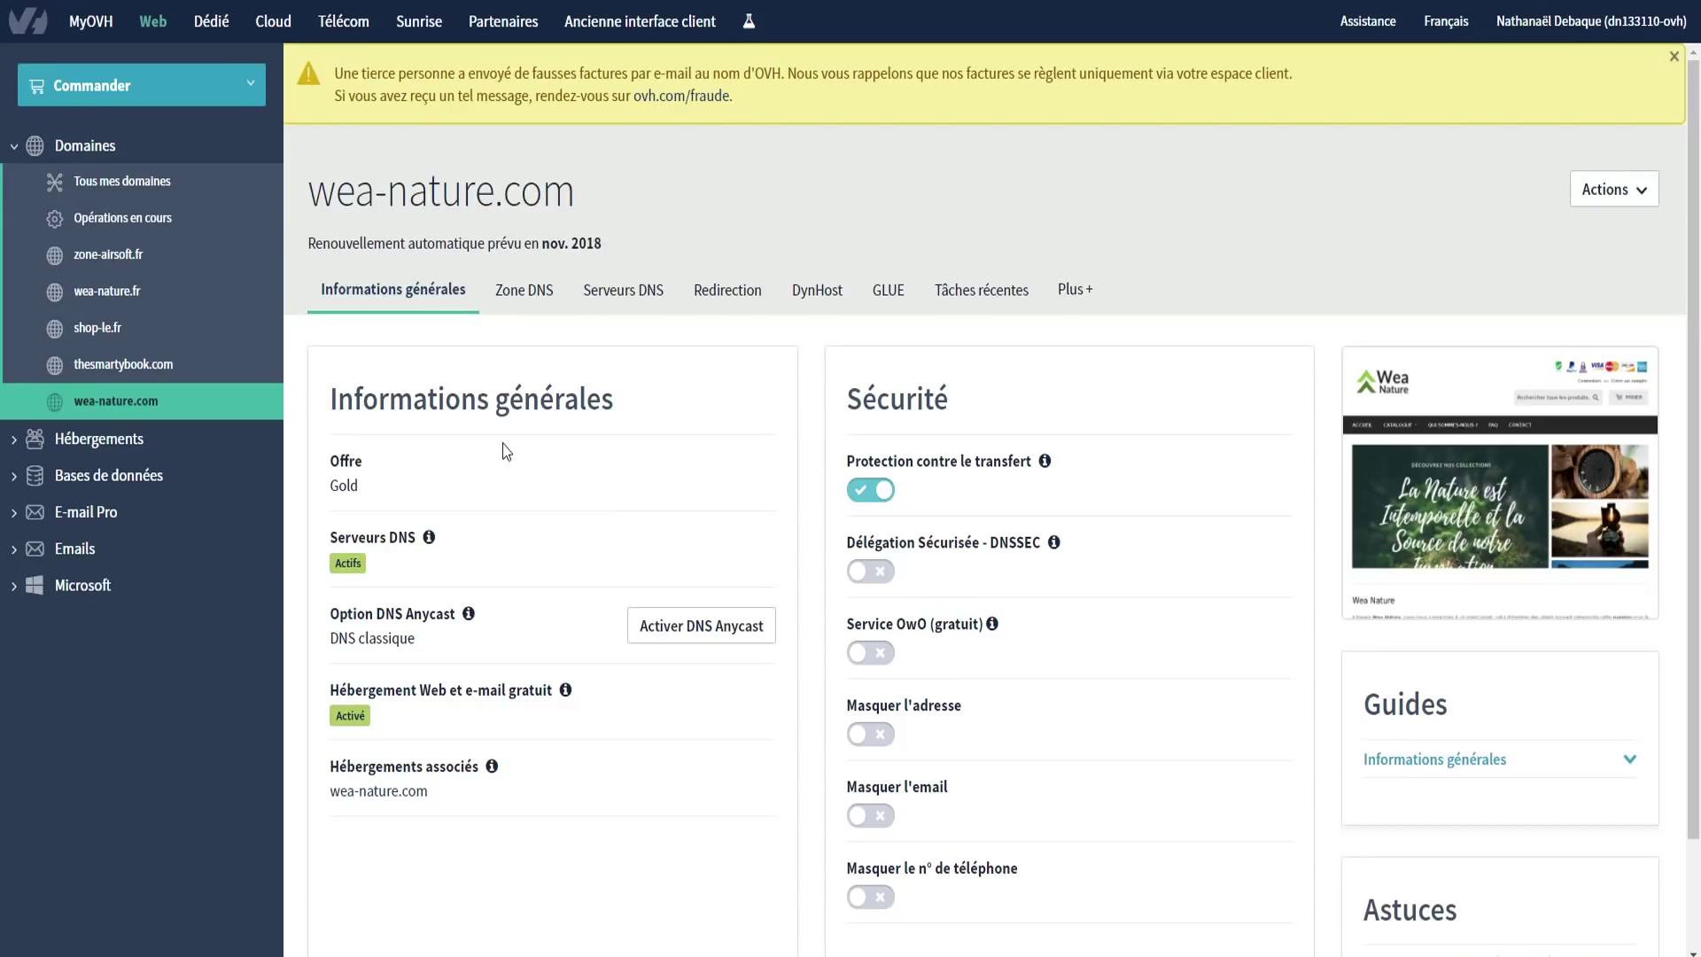
left_click(524, 292)
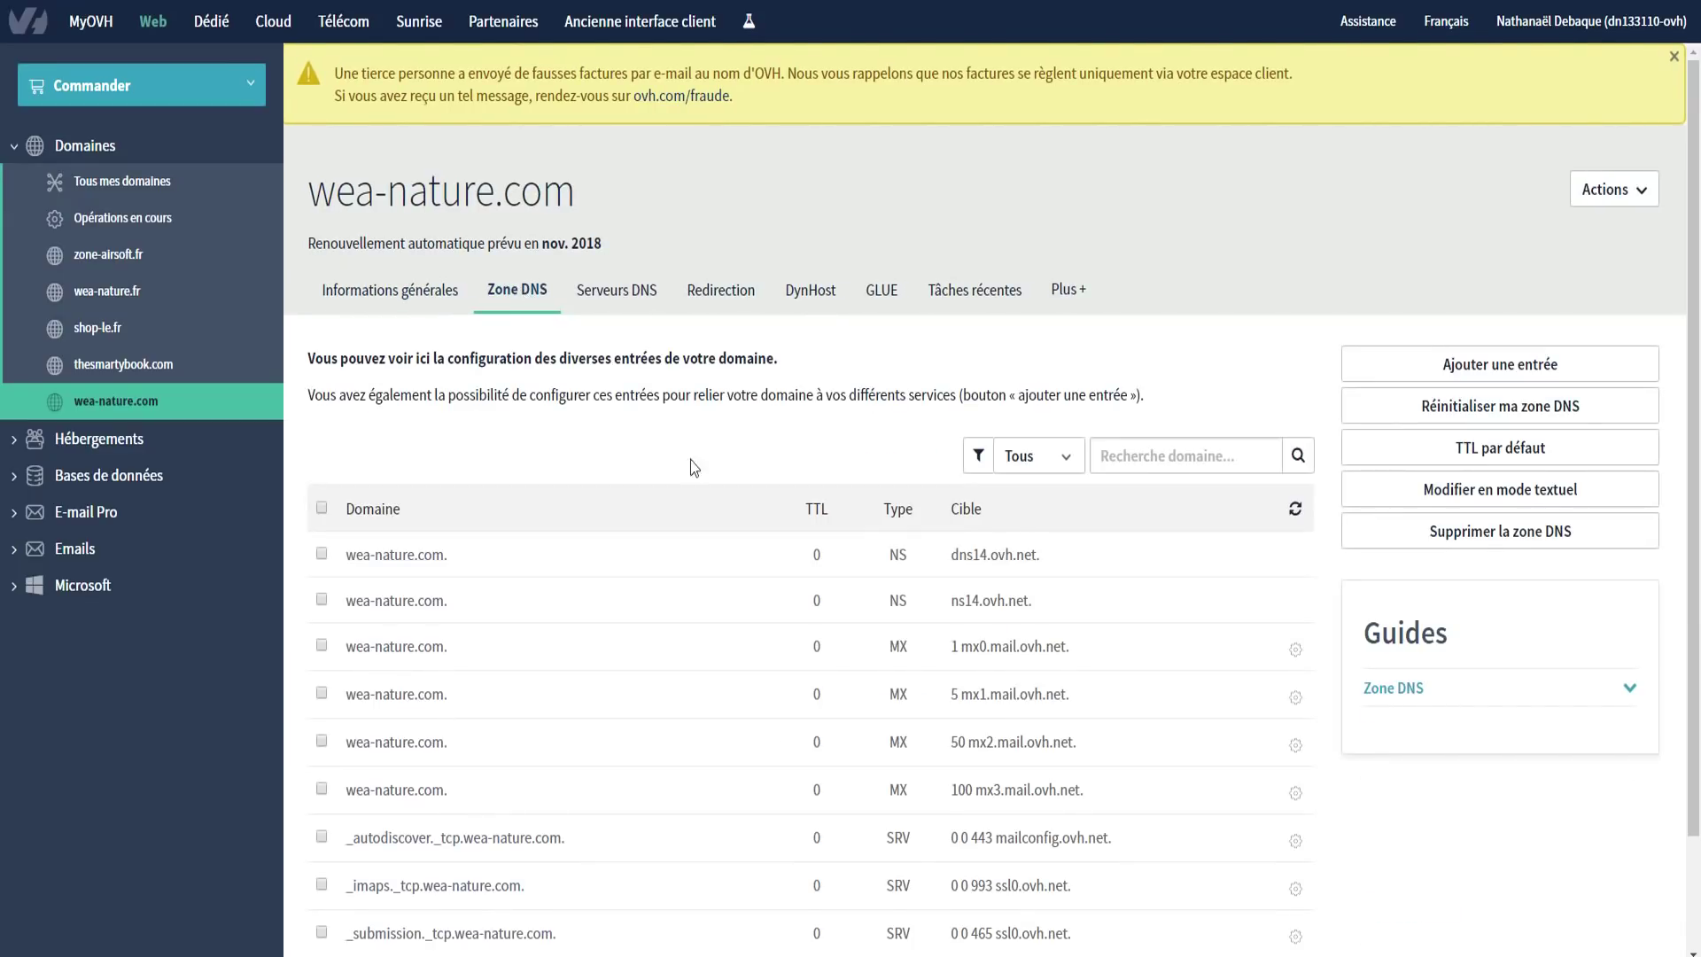
scroll(583, 467, "down", 1)
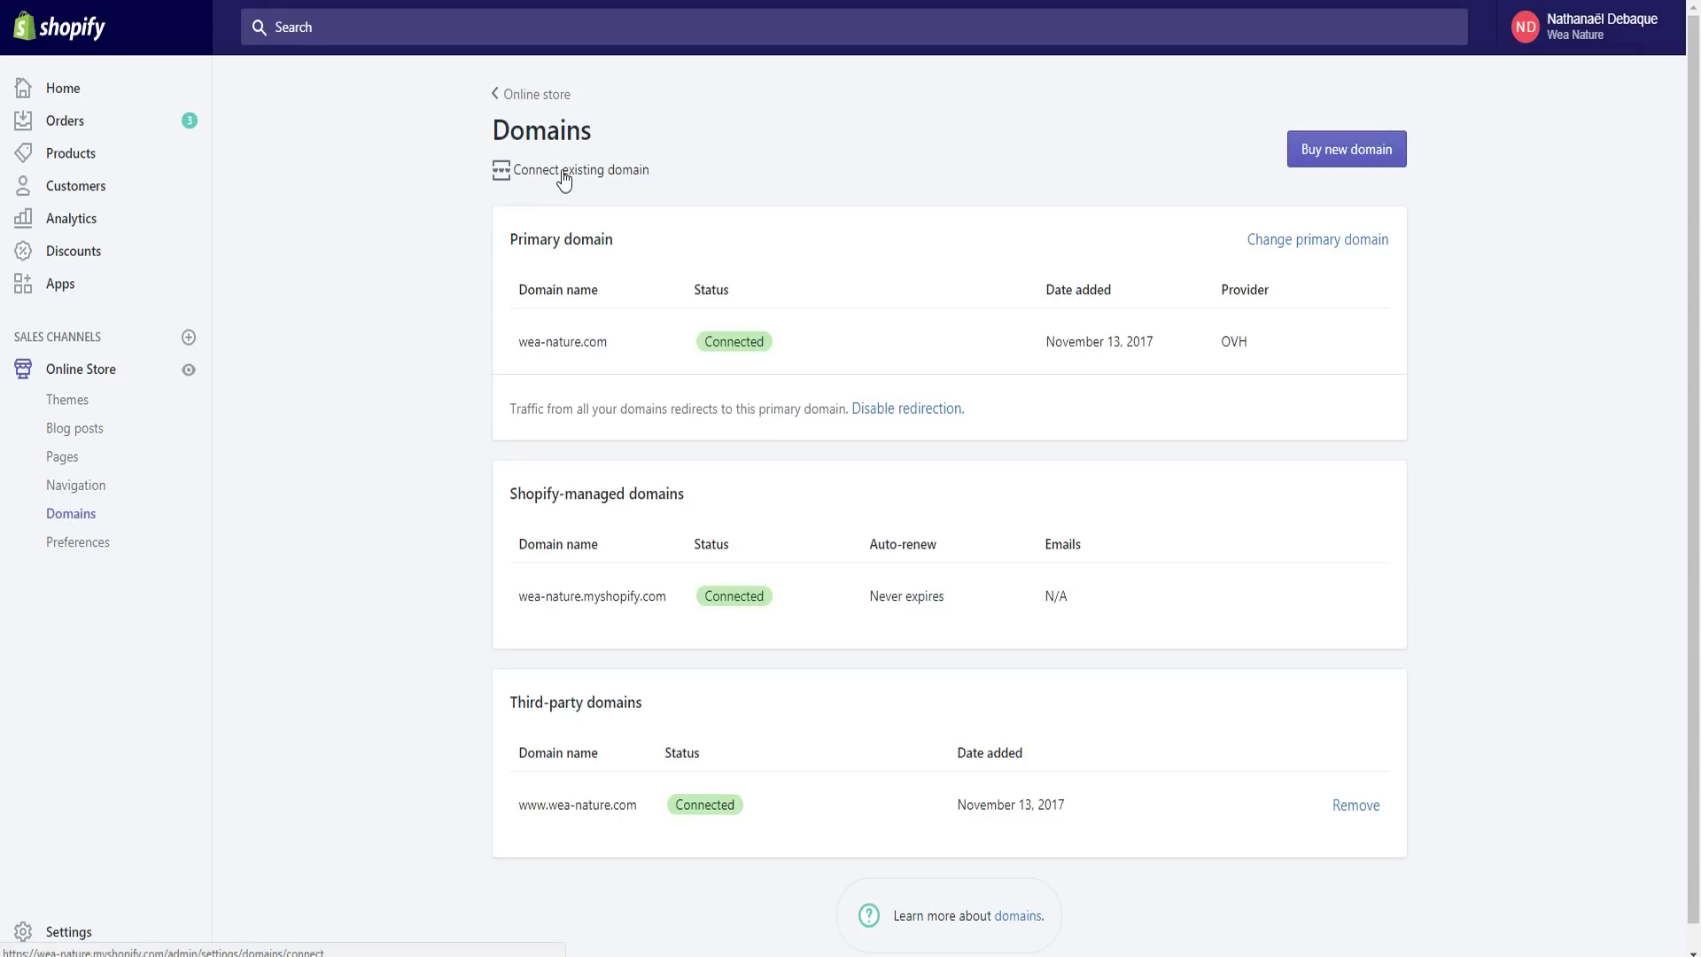
Switch to Shopify and open the form for connecting an existing domain.
left_click(600, 182)
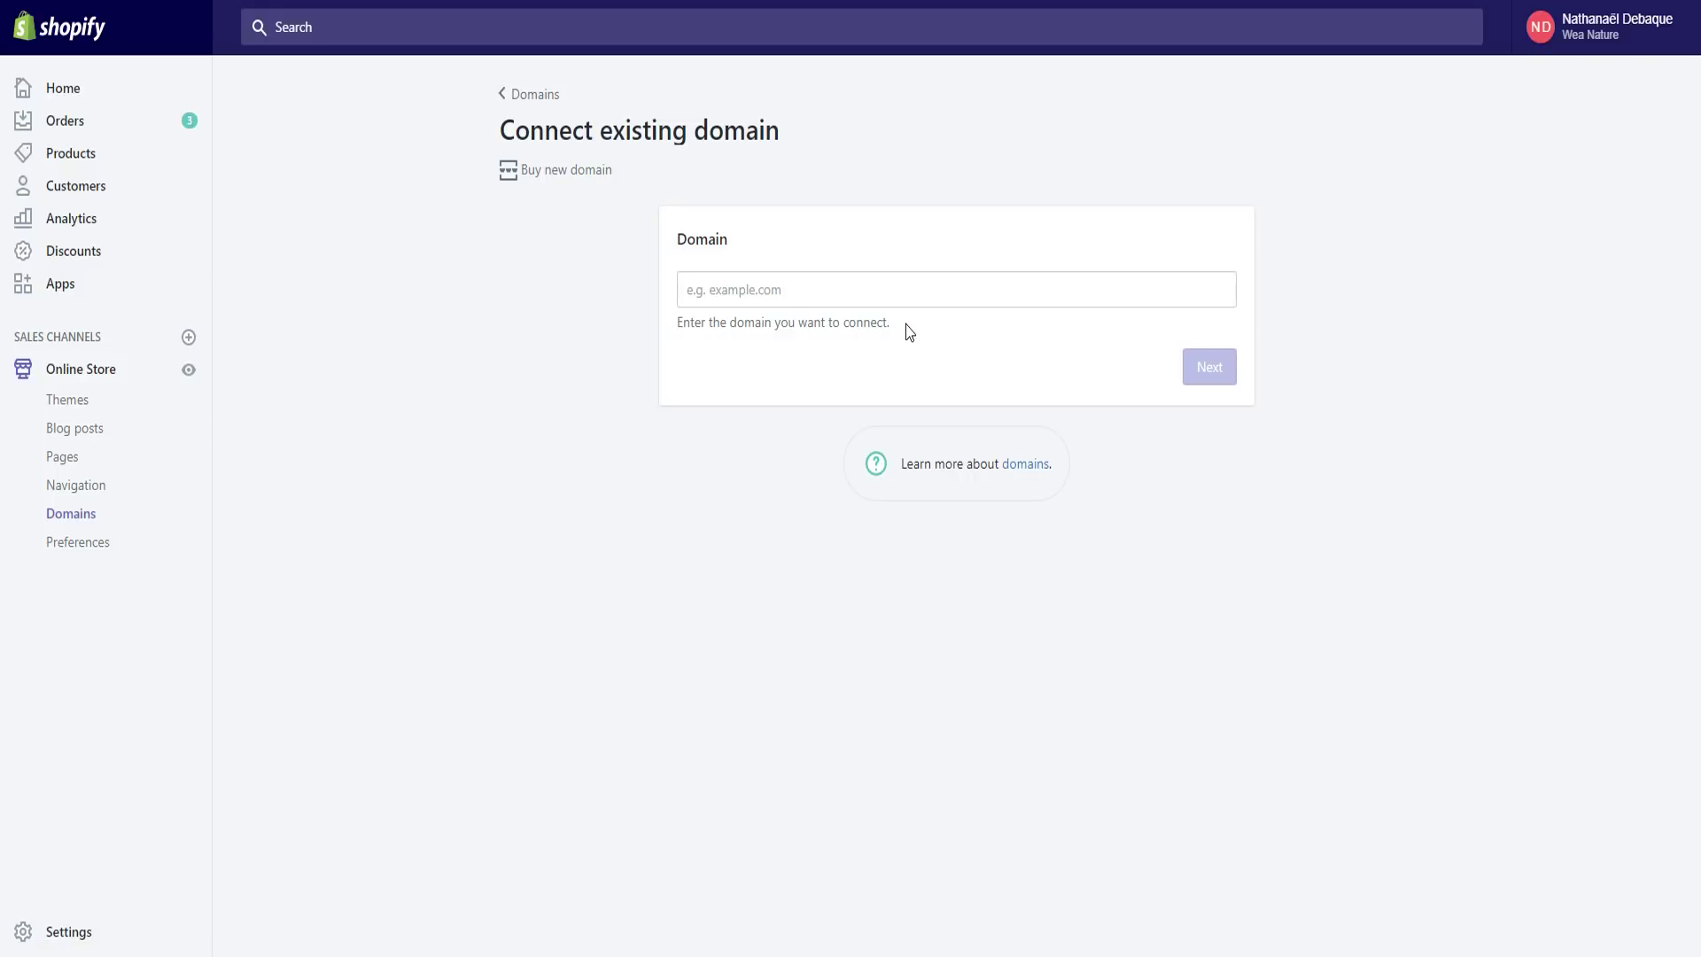
left_click(908, 289)
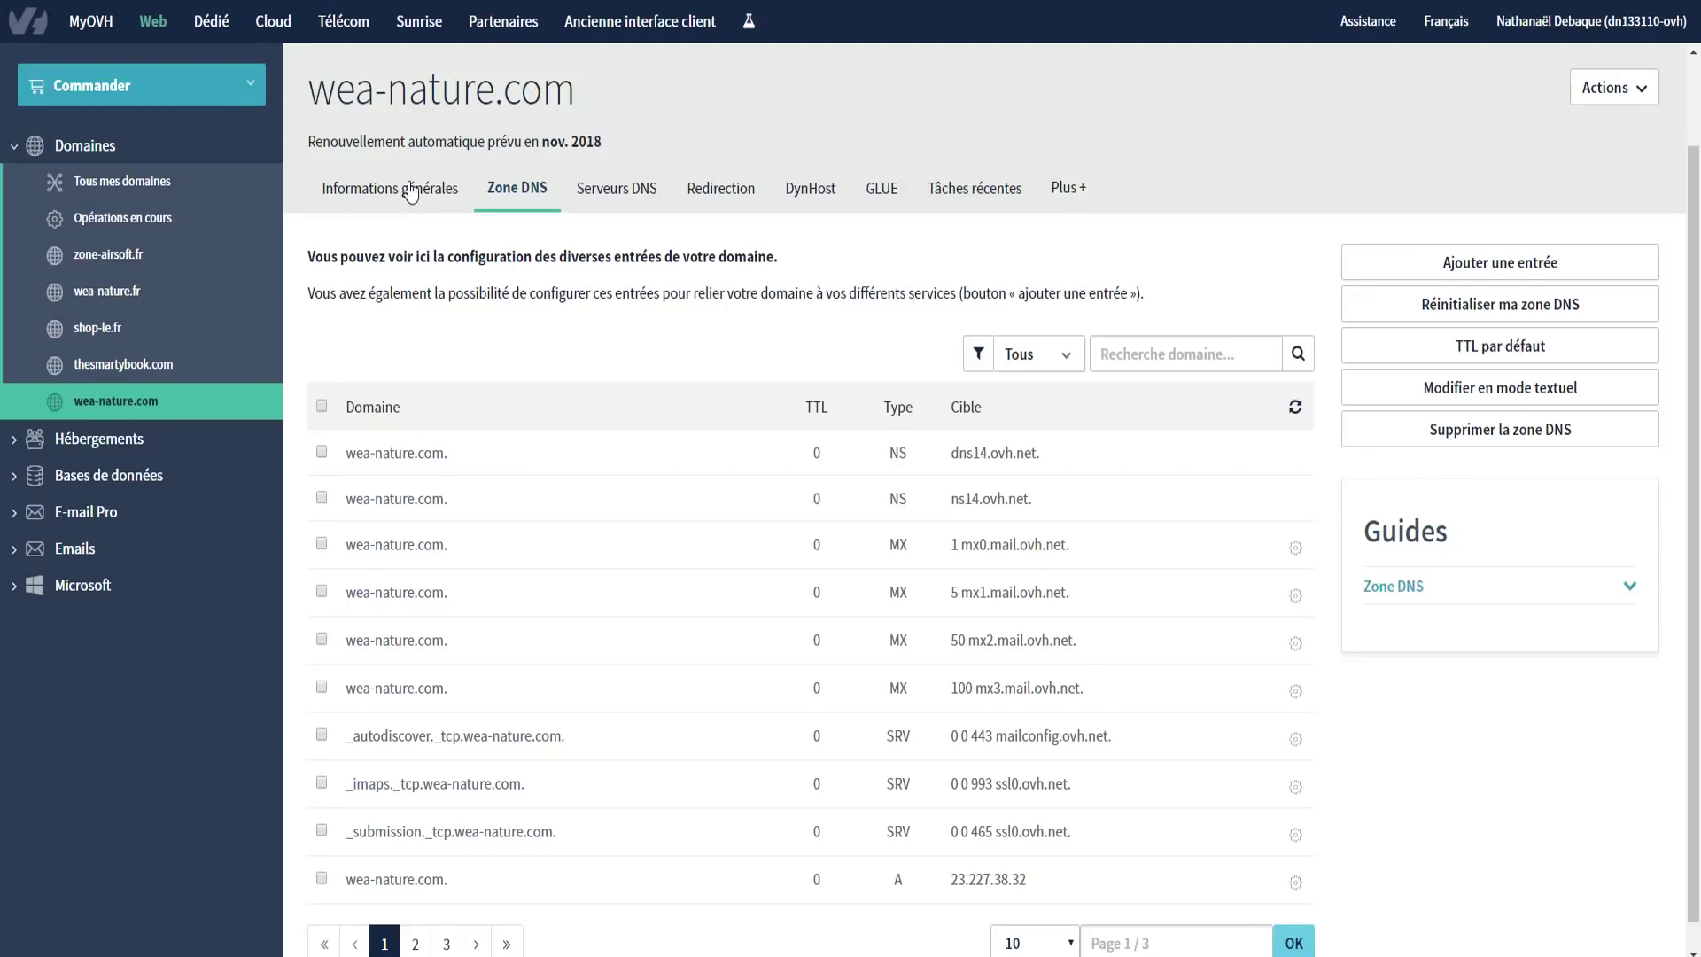
Switch back to OVH, reopen the wea-nature.com DNS zone and examine the type A entry with its target address.
left_click(376, 189)
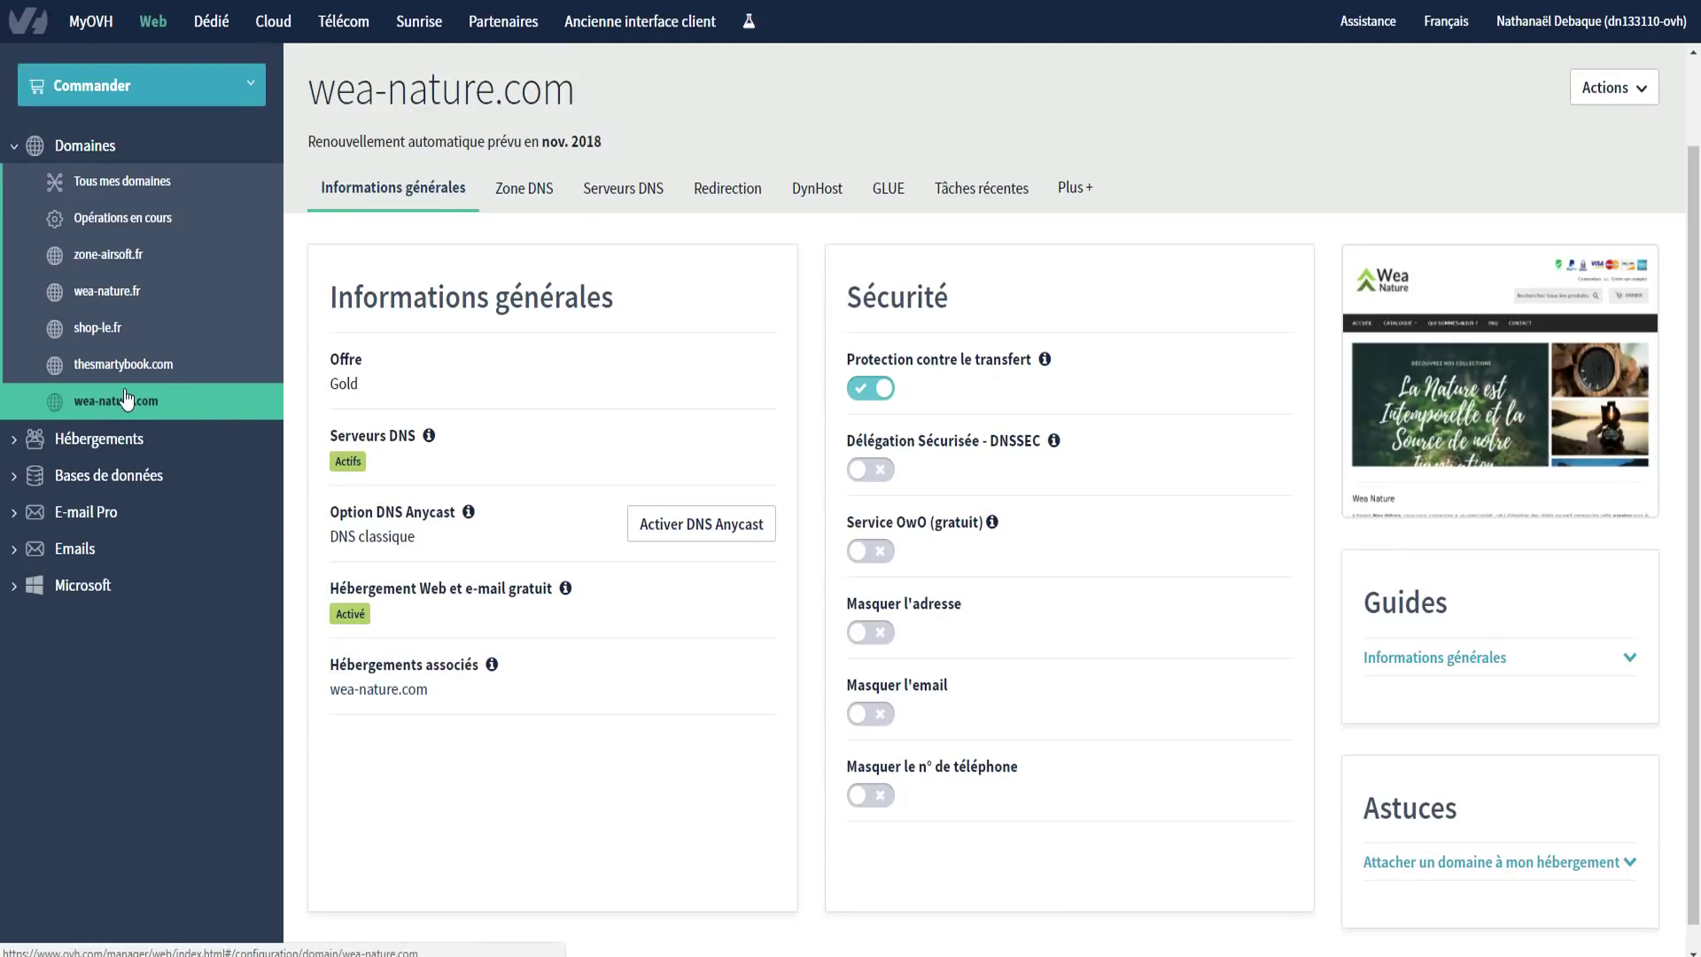
left_click(541, 189)
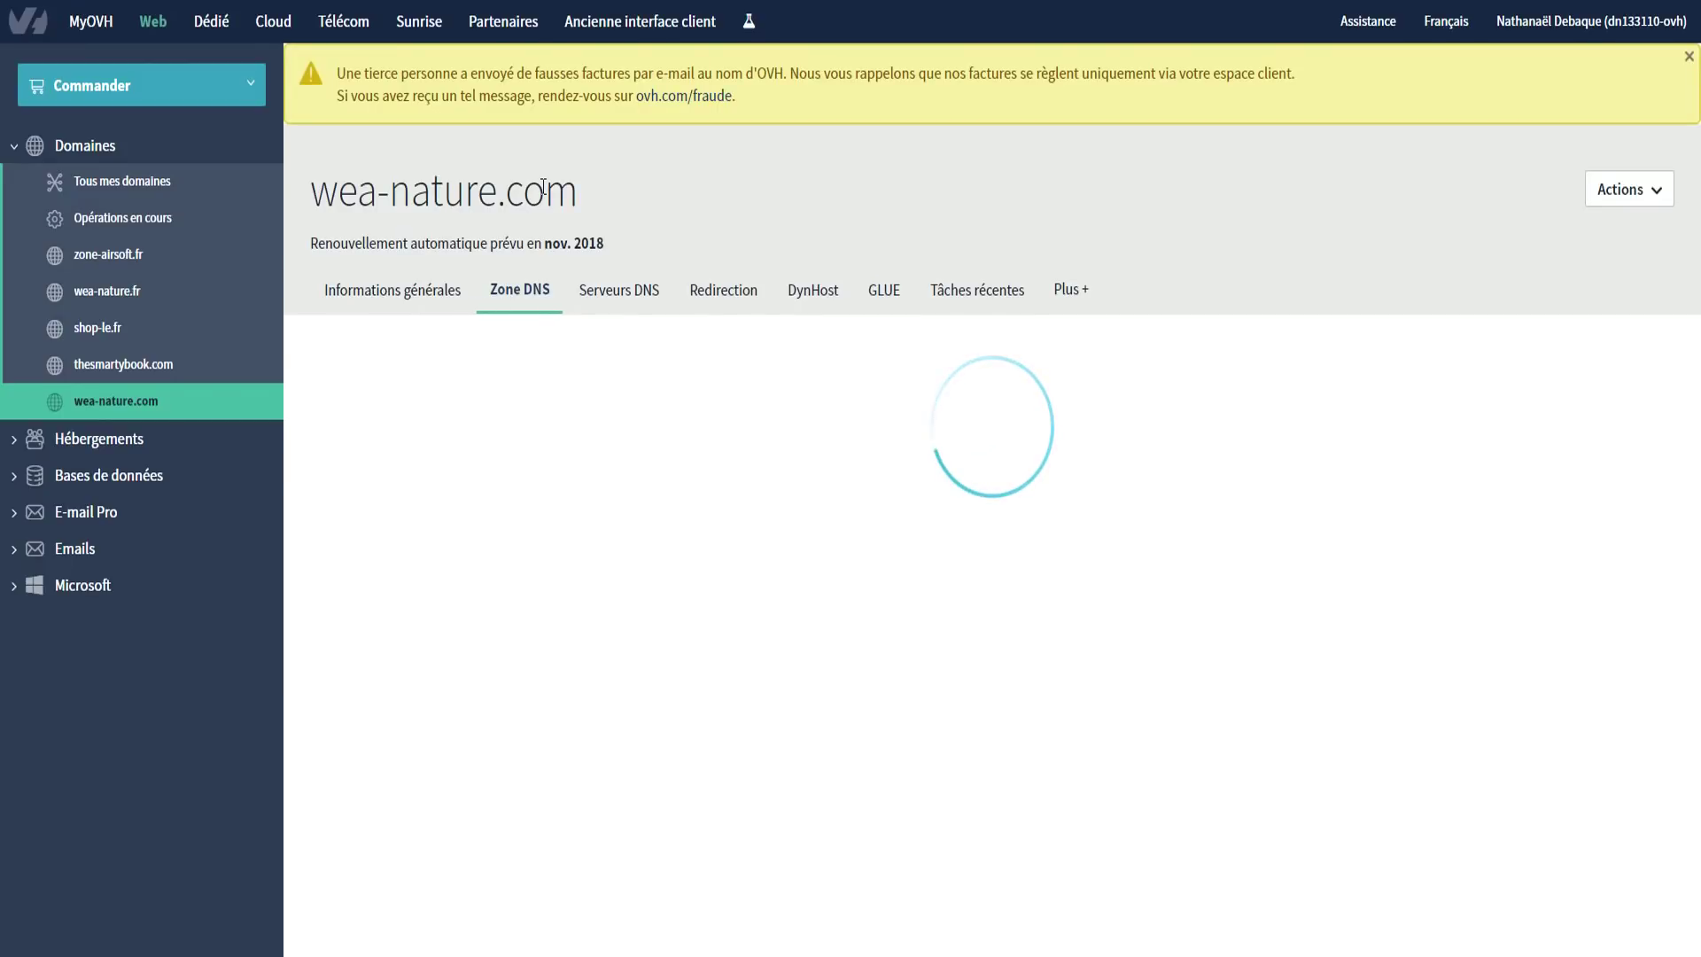
scroll(567, 479, "down", 2)
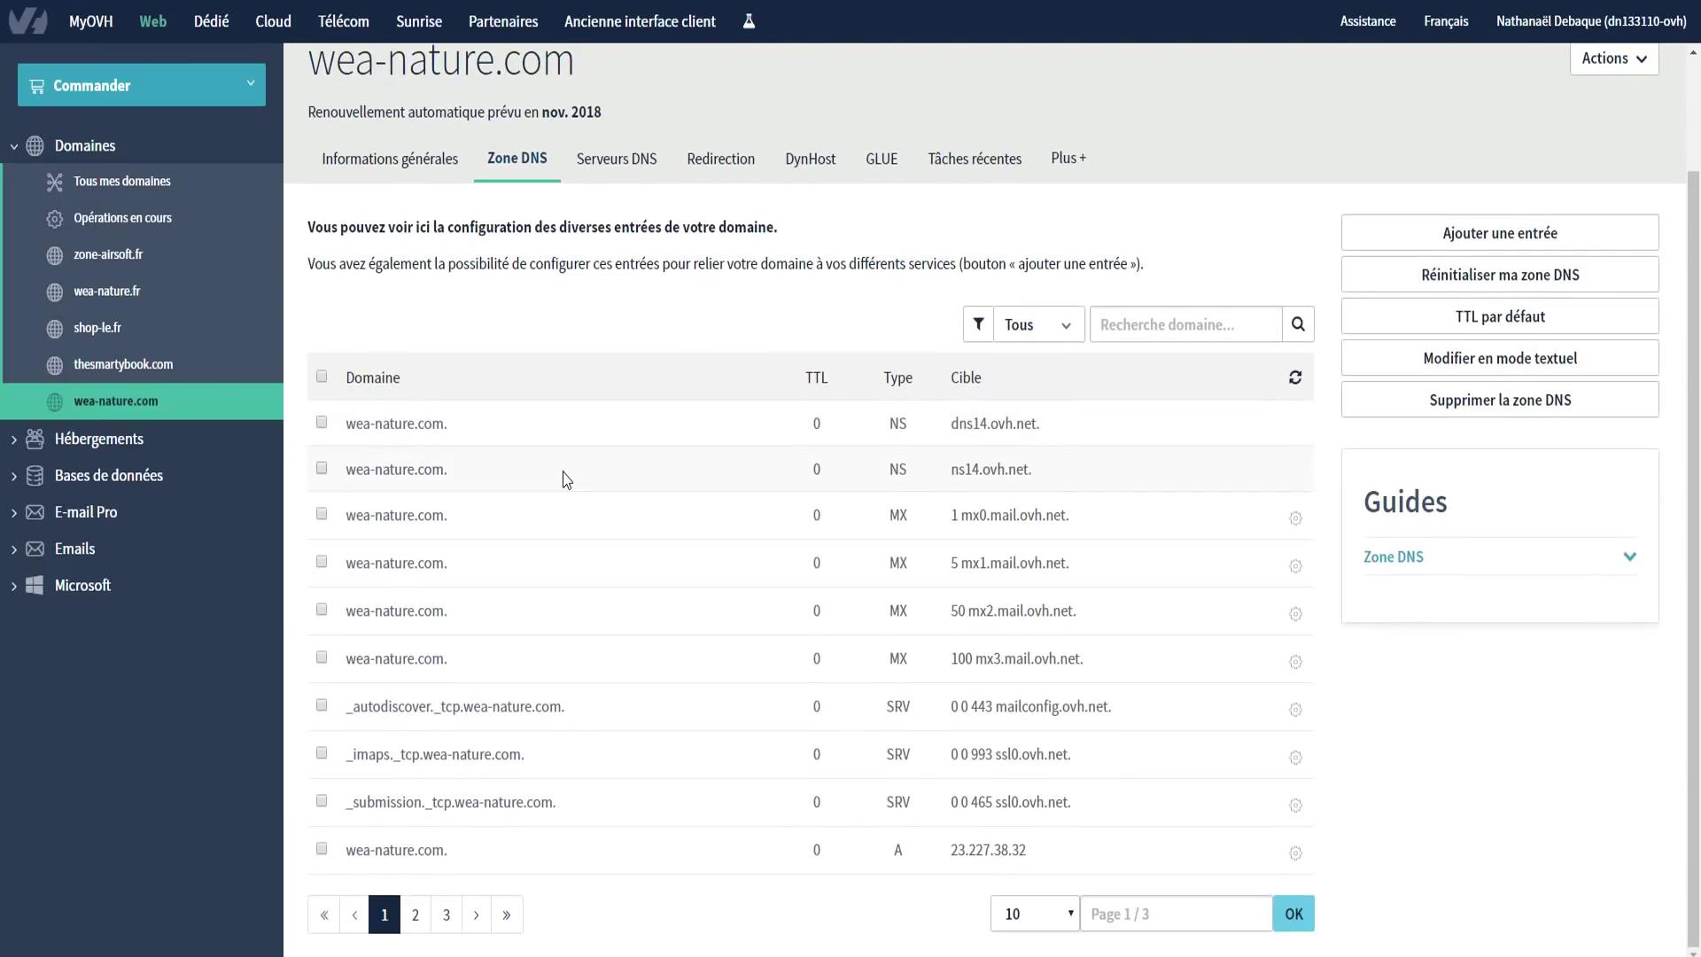
left_click_drag(347, 858, 1113, 862)
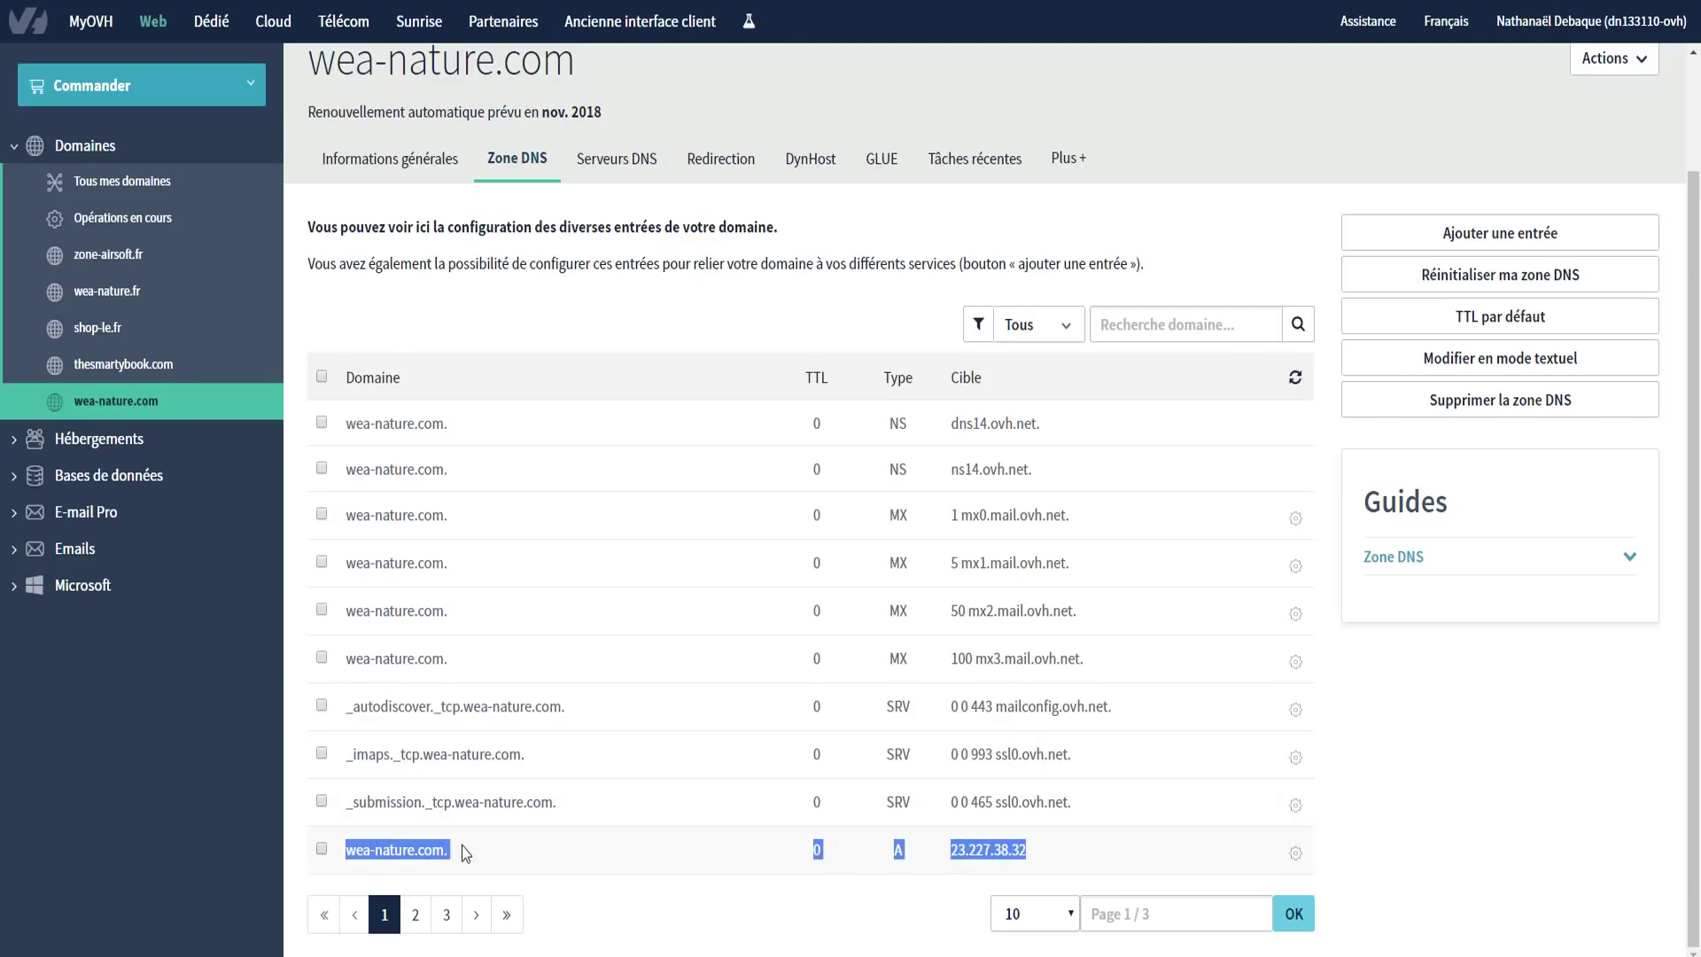
left_click(353, 850)
left_click(321, 849)
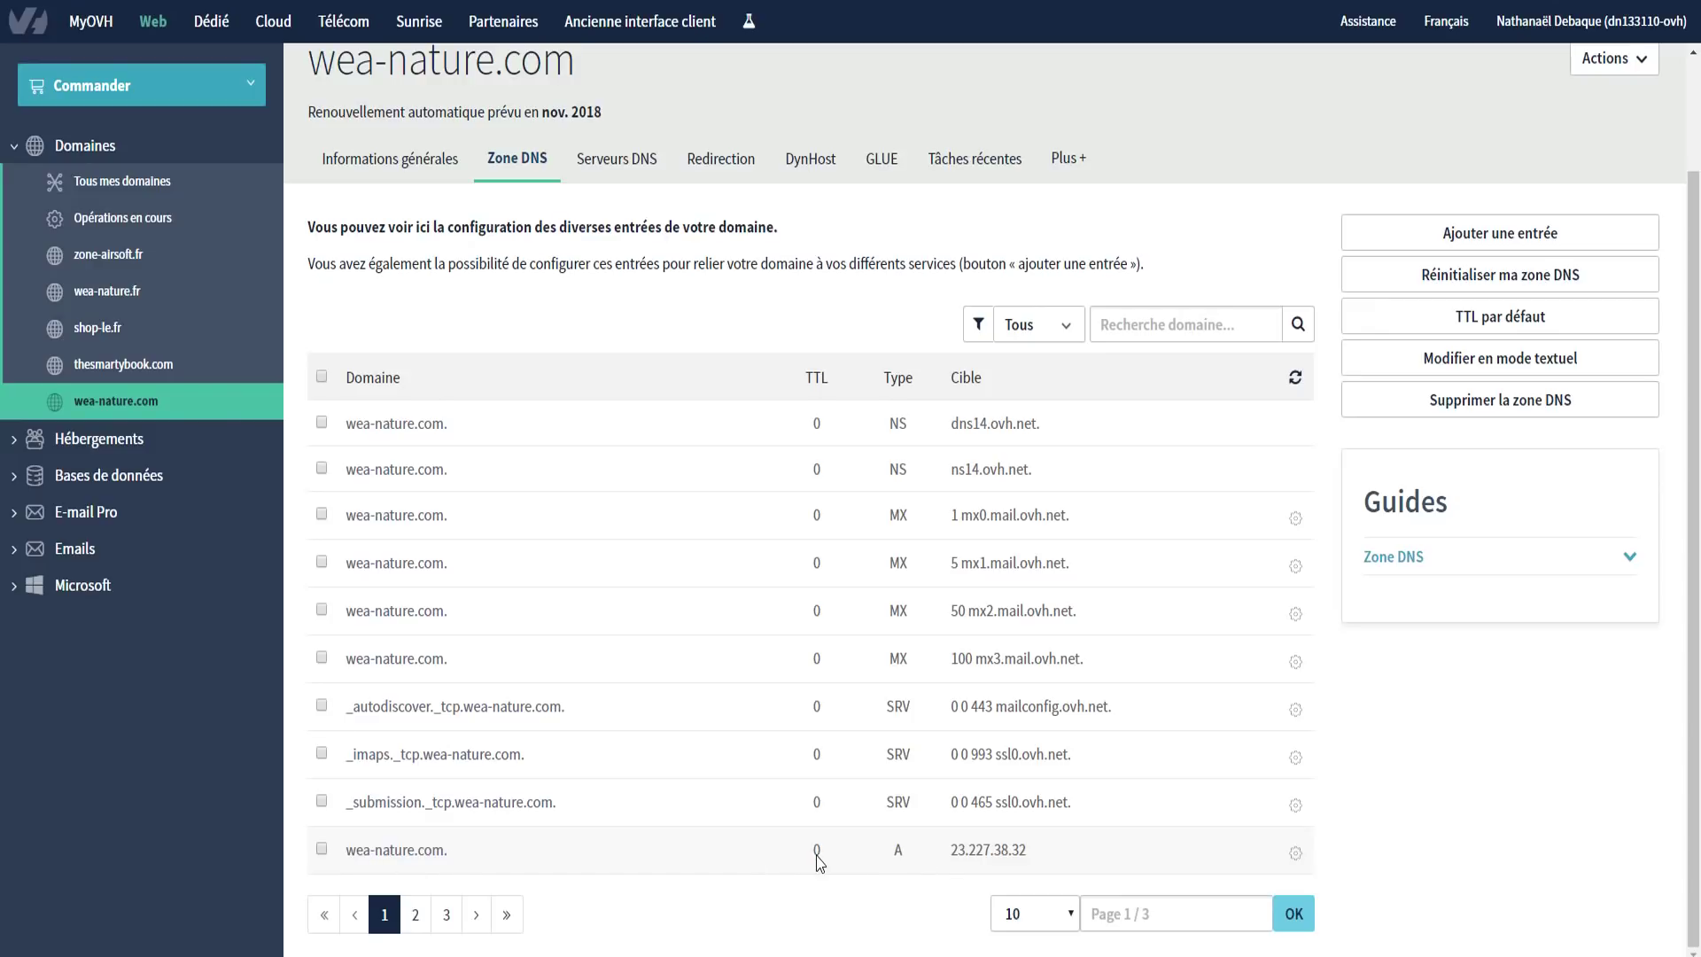
mouse_move(952, 852)
left_mouse_down()
mouse_move(1033, 854)
mouse_move(951, 855)
left_mouse_up()
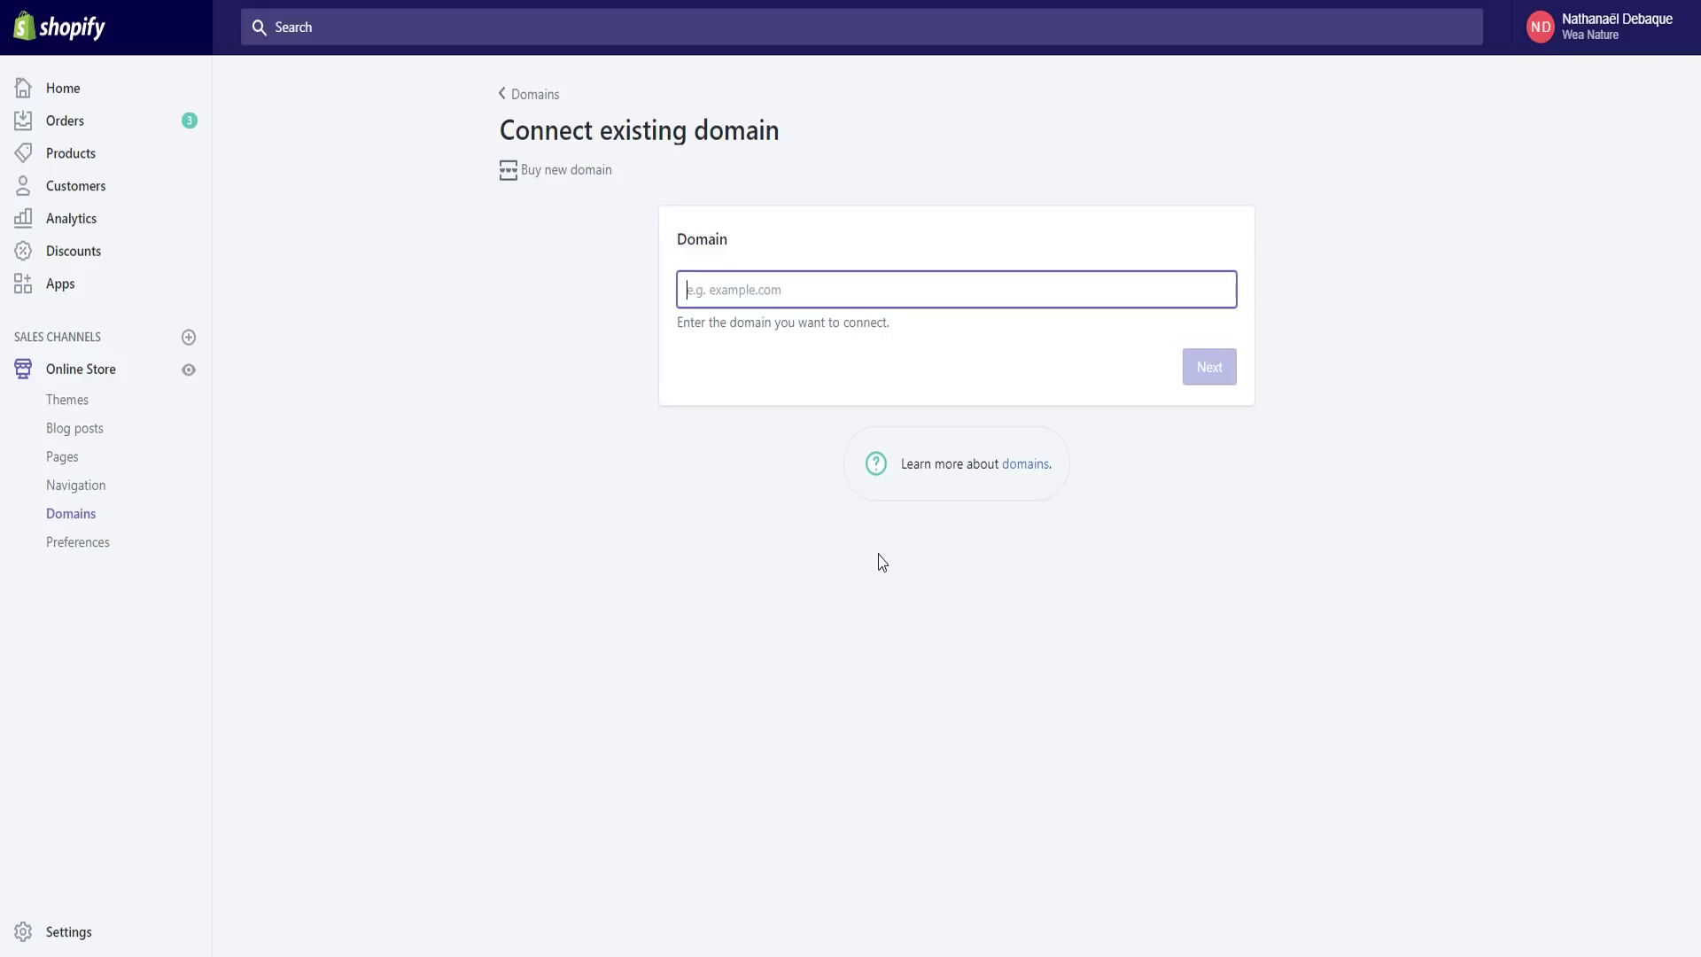
Open the wea-nature.com A entry for editing, proceed to the confirmation with target 23.227.38.32, and cancel the modification.
left_click(750, 502)
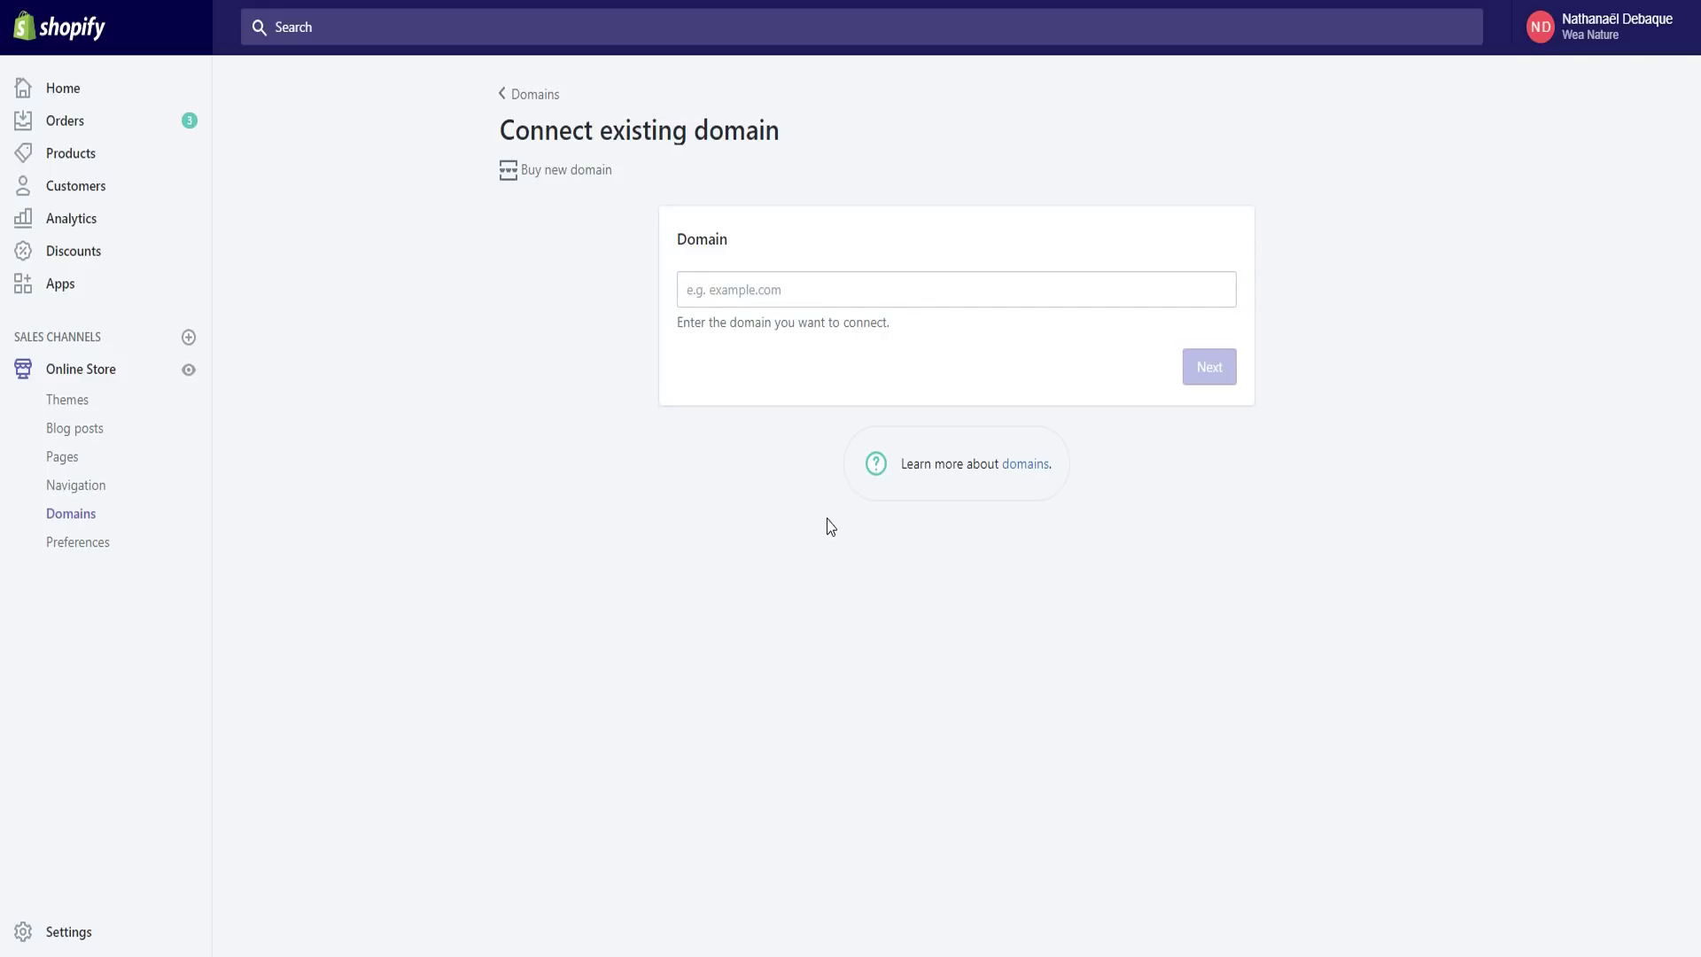
key("alt+Tab")
left_click_drag(344, 850, 1055, 856)
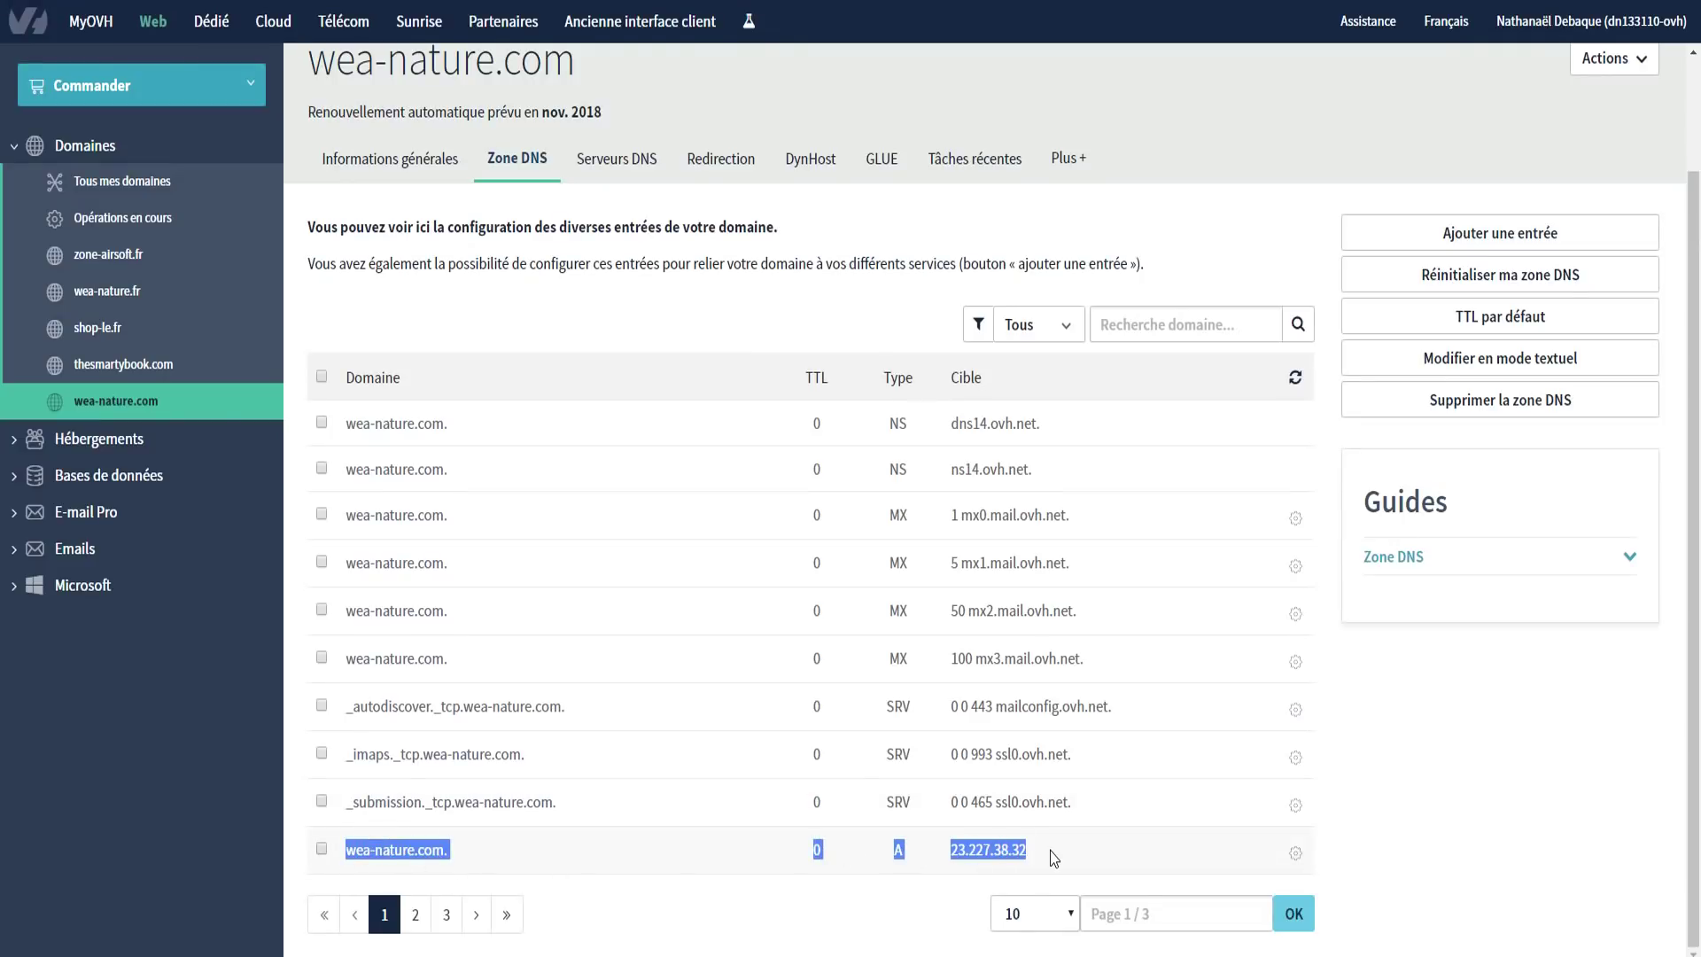
left_click(1296, 852)
left_click(1201, 855)
left_click(819, 296)
double_click(818, 297)
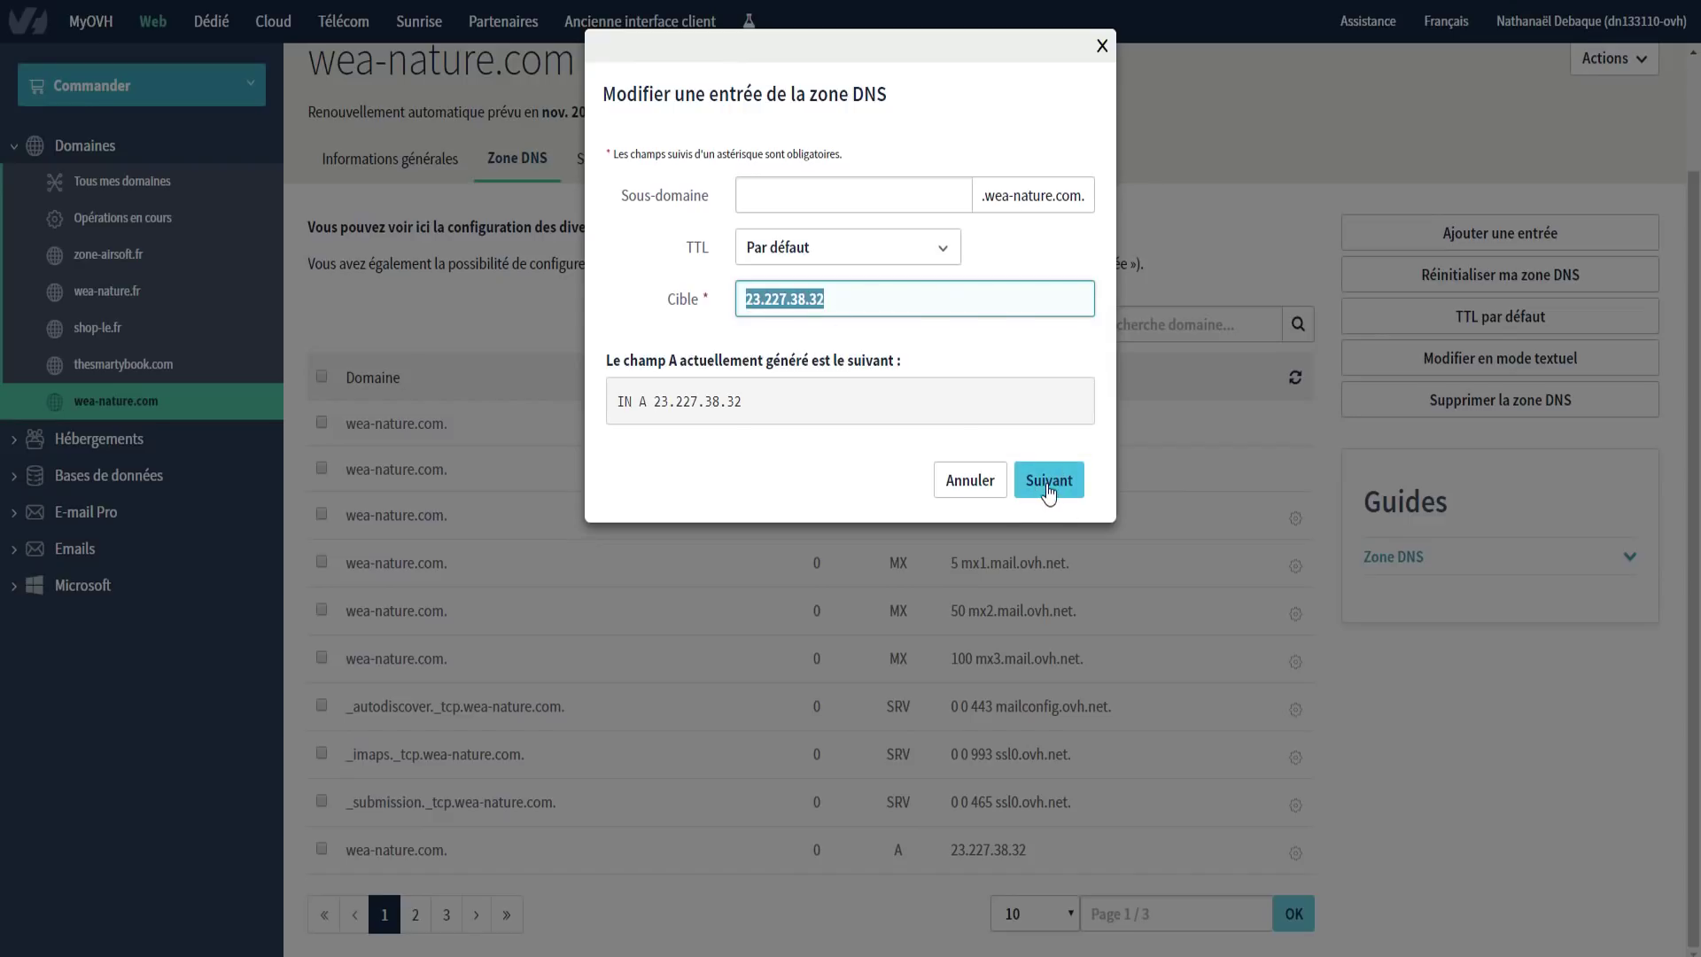
left_click(1048, 485)
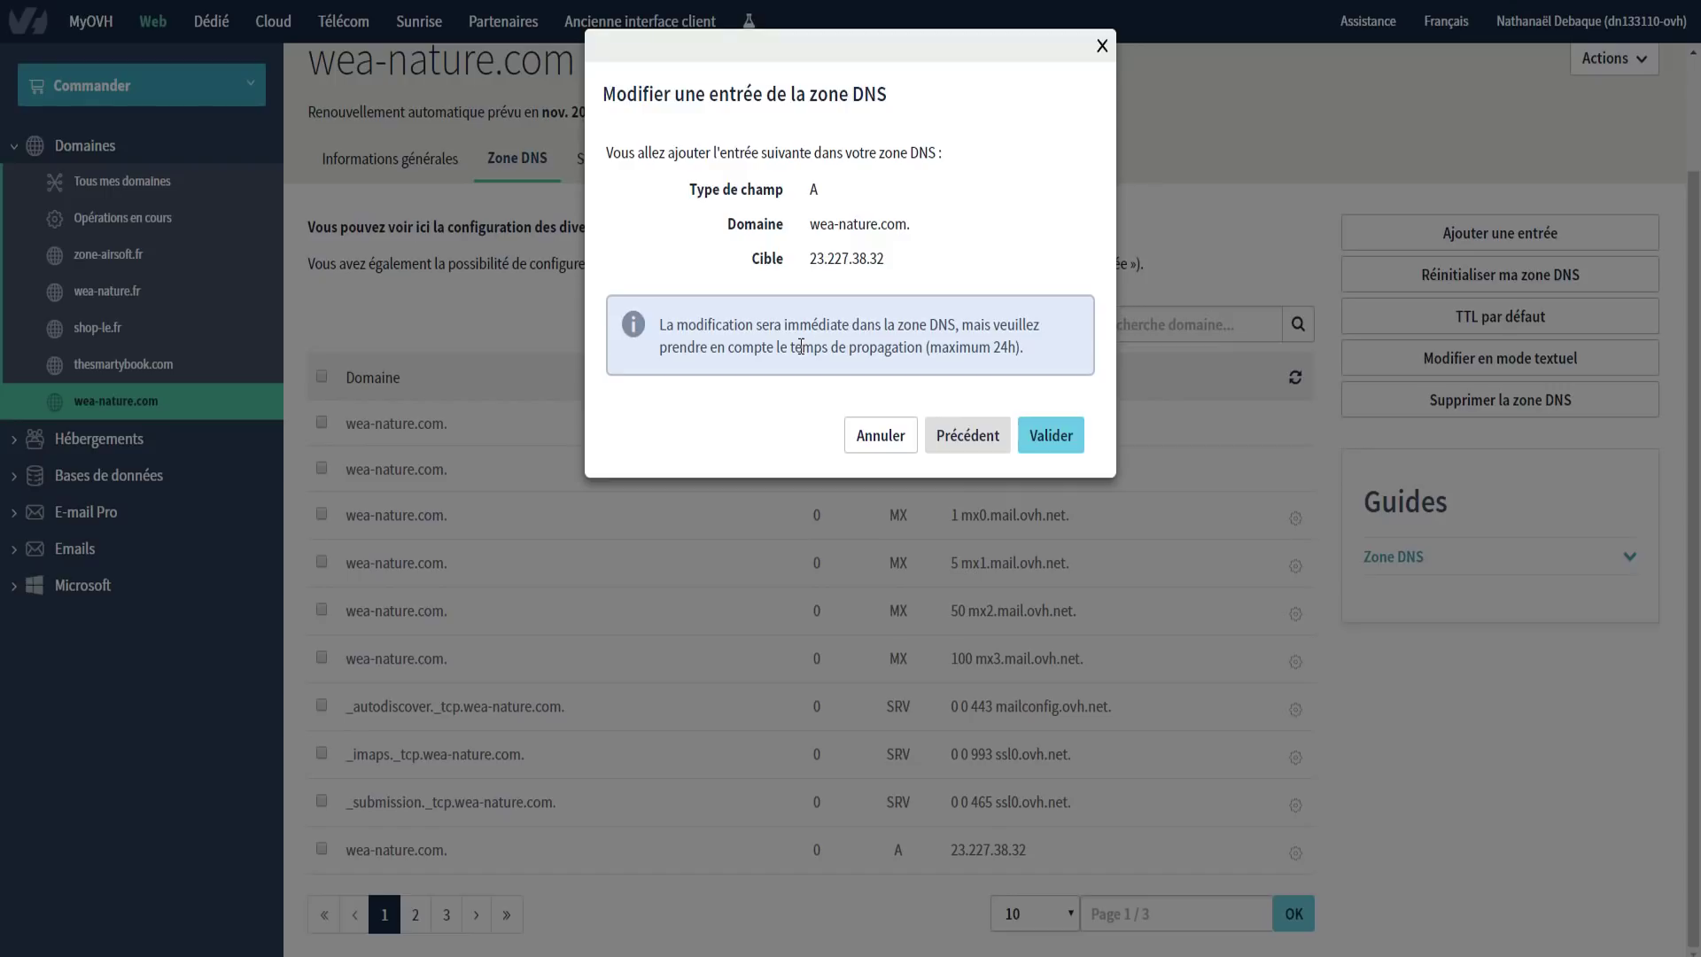
left_click(881, 437)
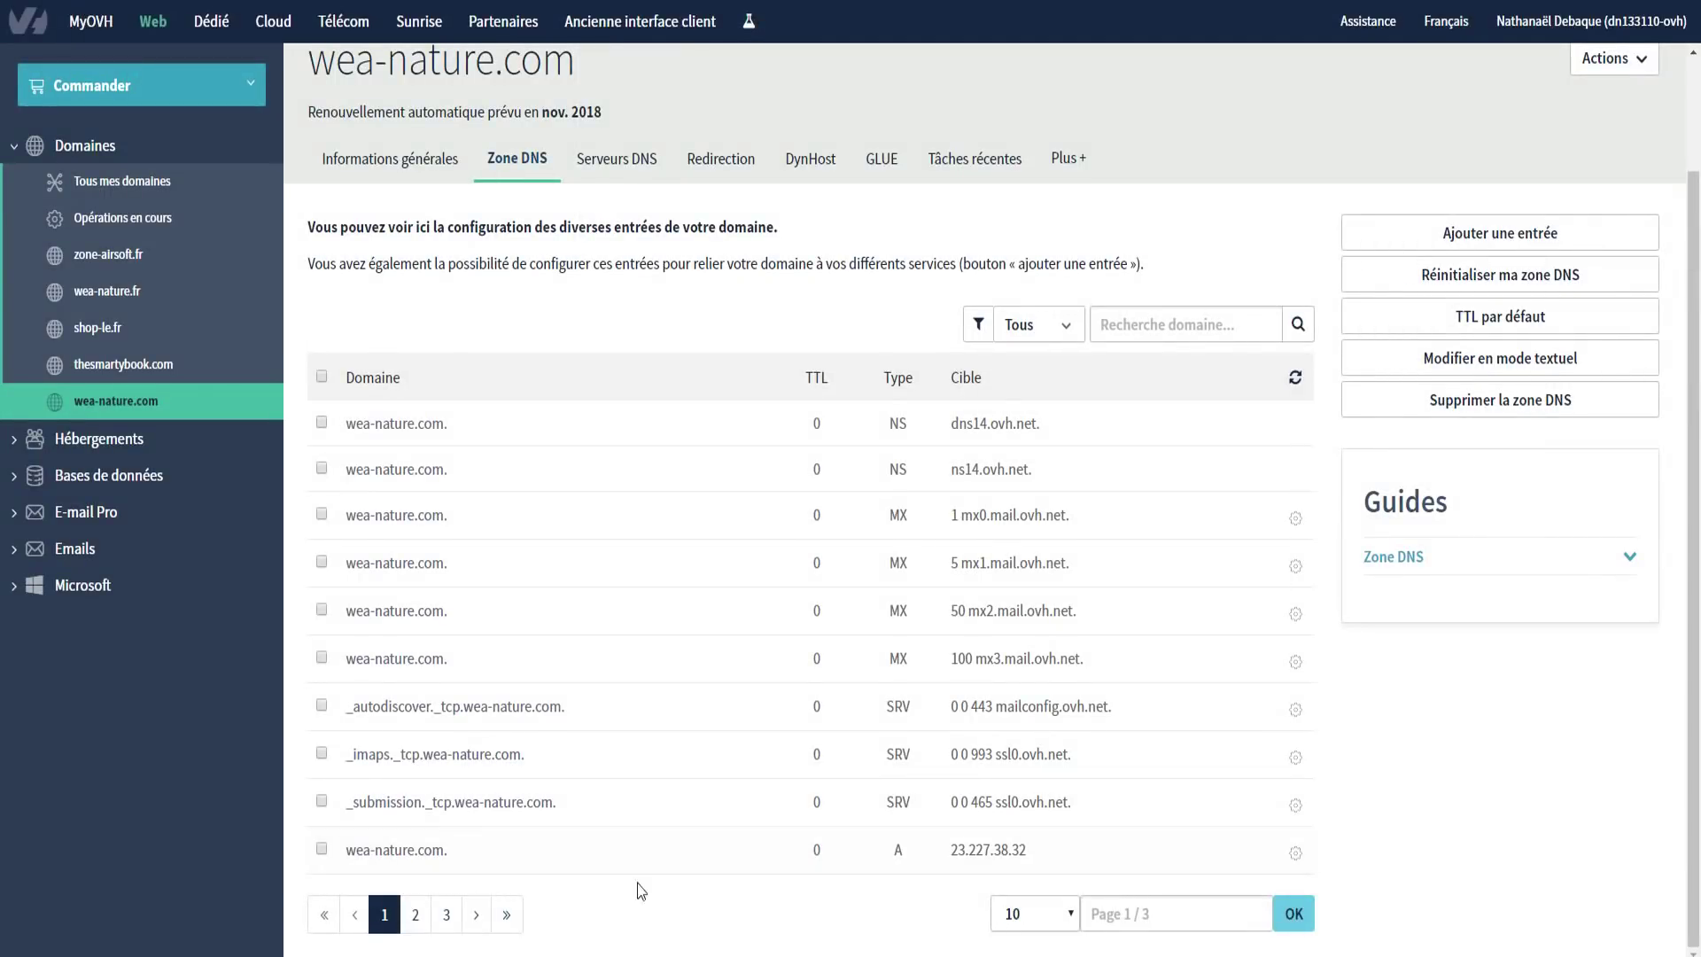
Find the Shopify CNAME entry on page 2 of the DNS zone and copy shops.myshopify.com from its domain name.
left_click(416, 914)
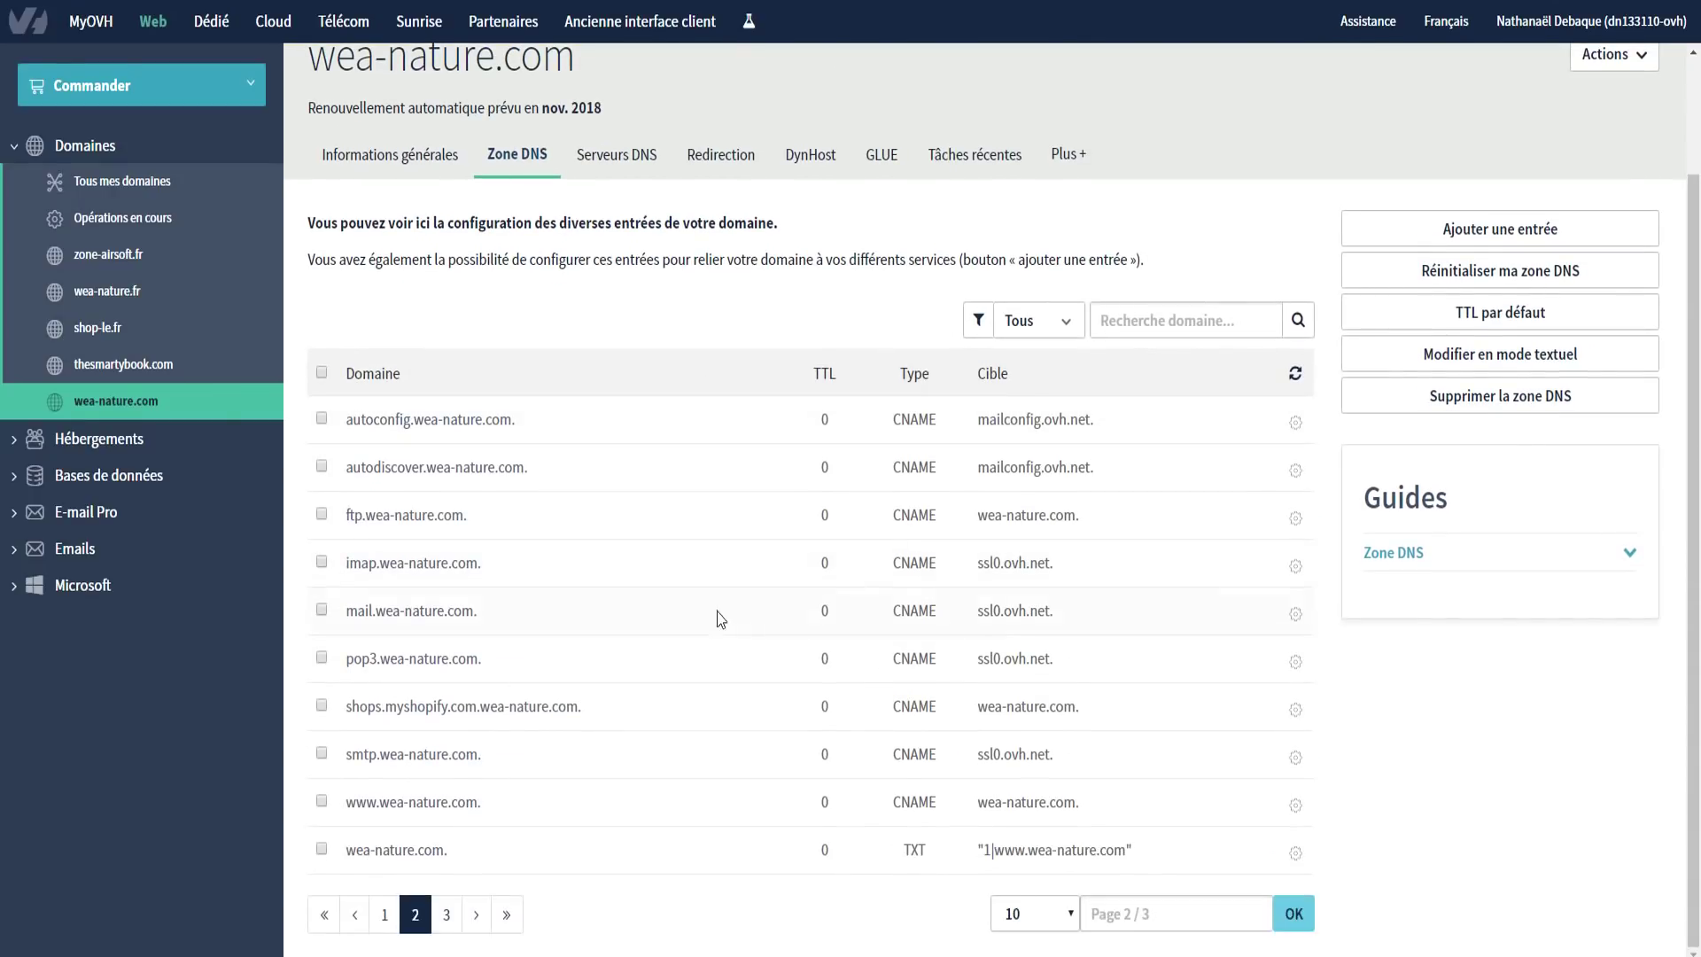
left_click_drag(344, 707, 1117, 719)
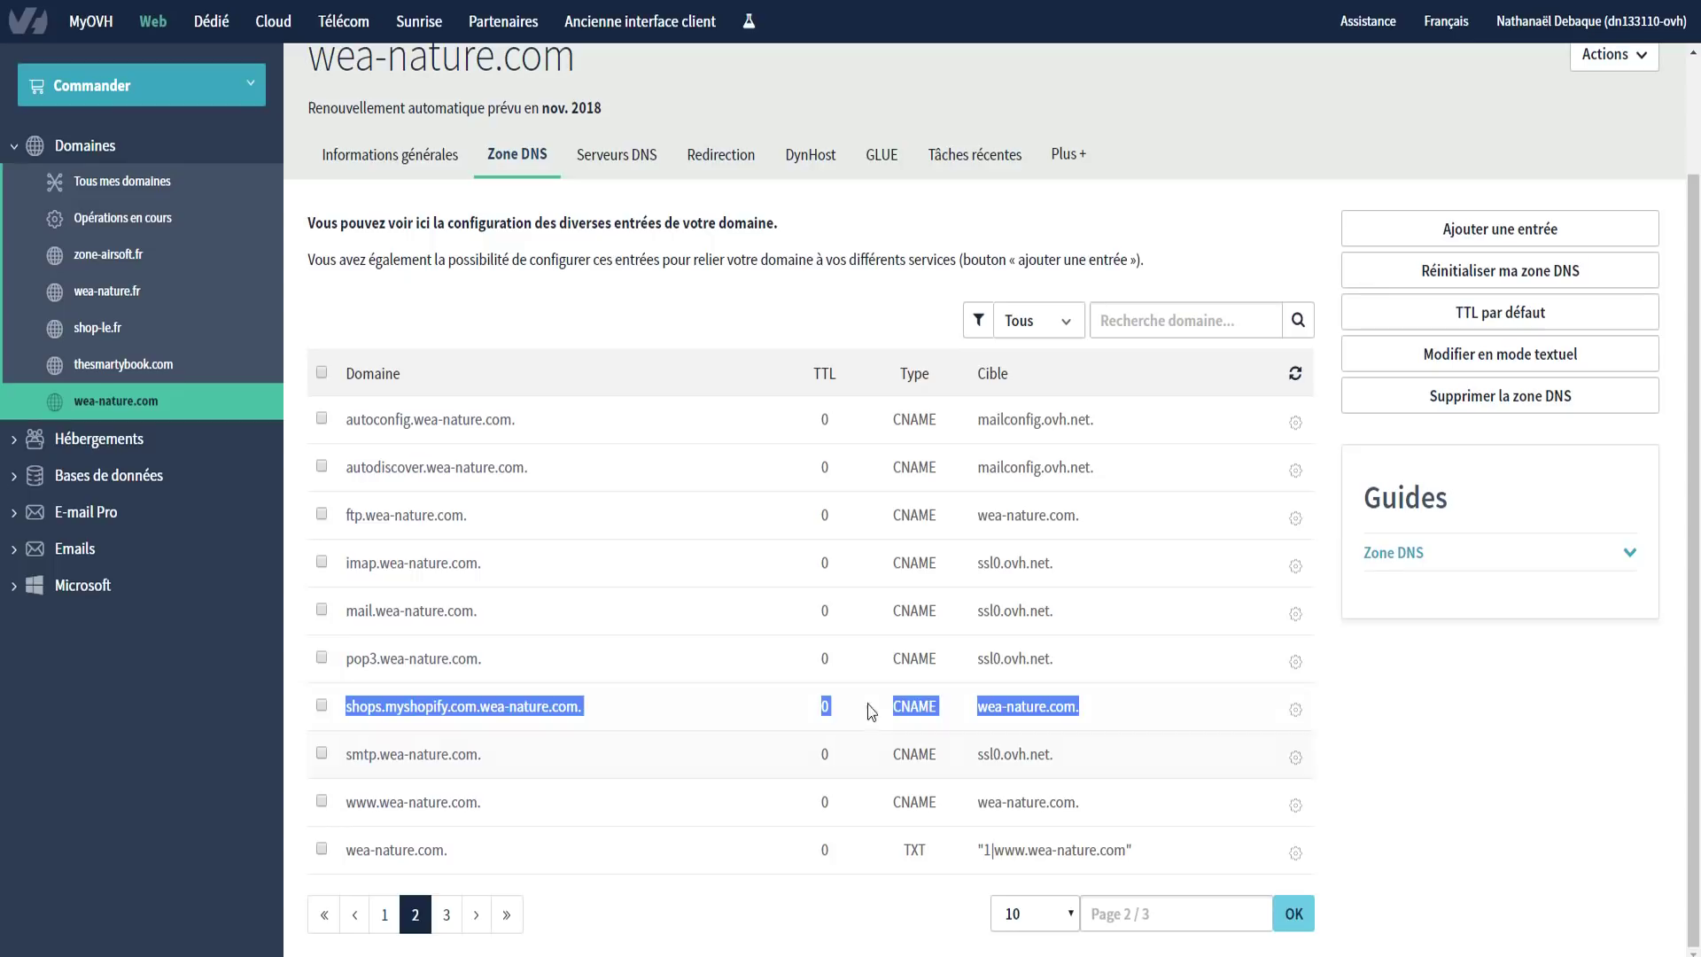
left_click(326, 707)
left_click(326, 707)
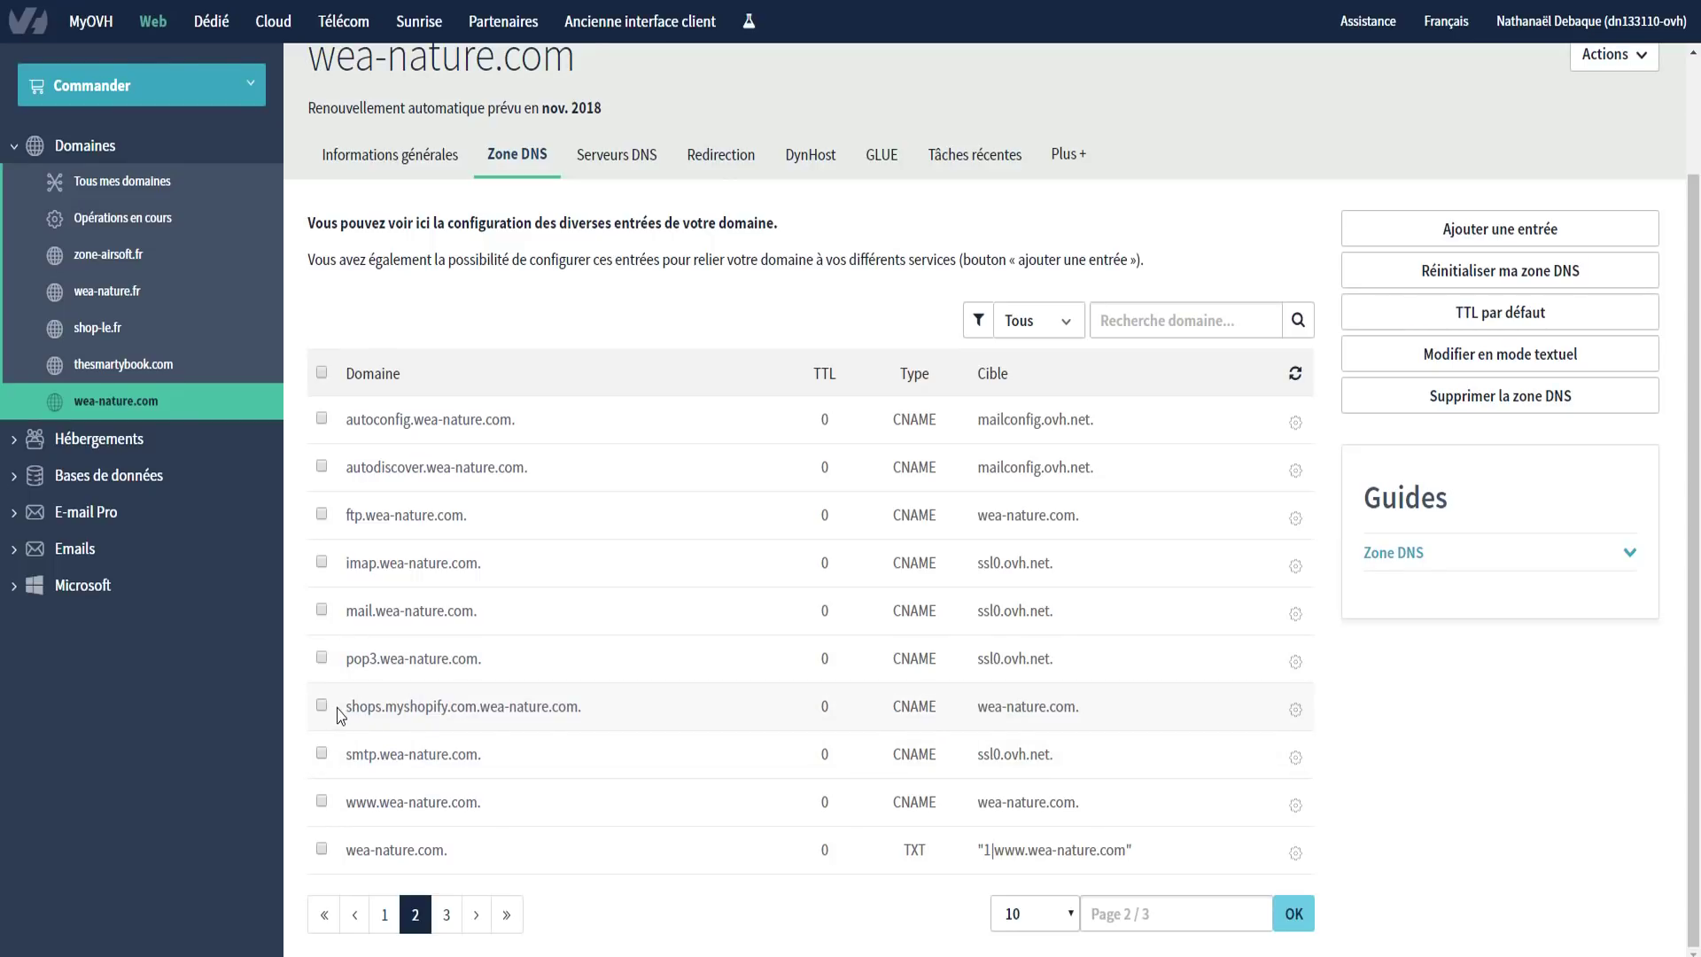
left_click_drag(345, 709, 460, 716)
key("ctrl+c")
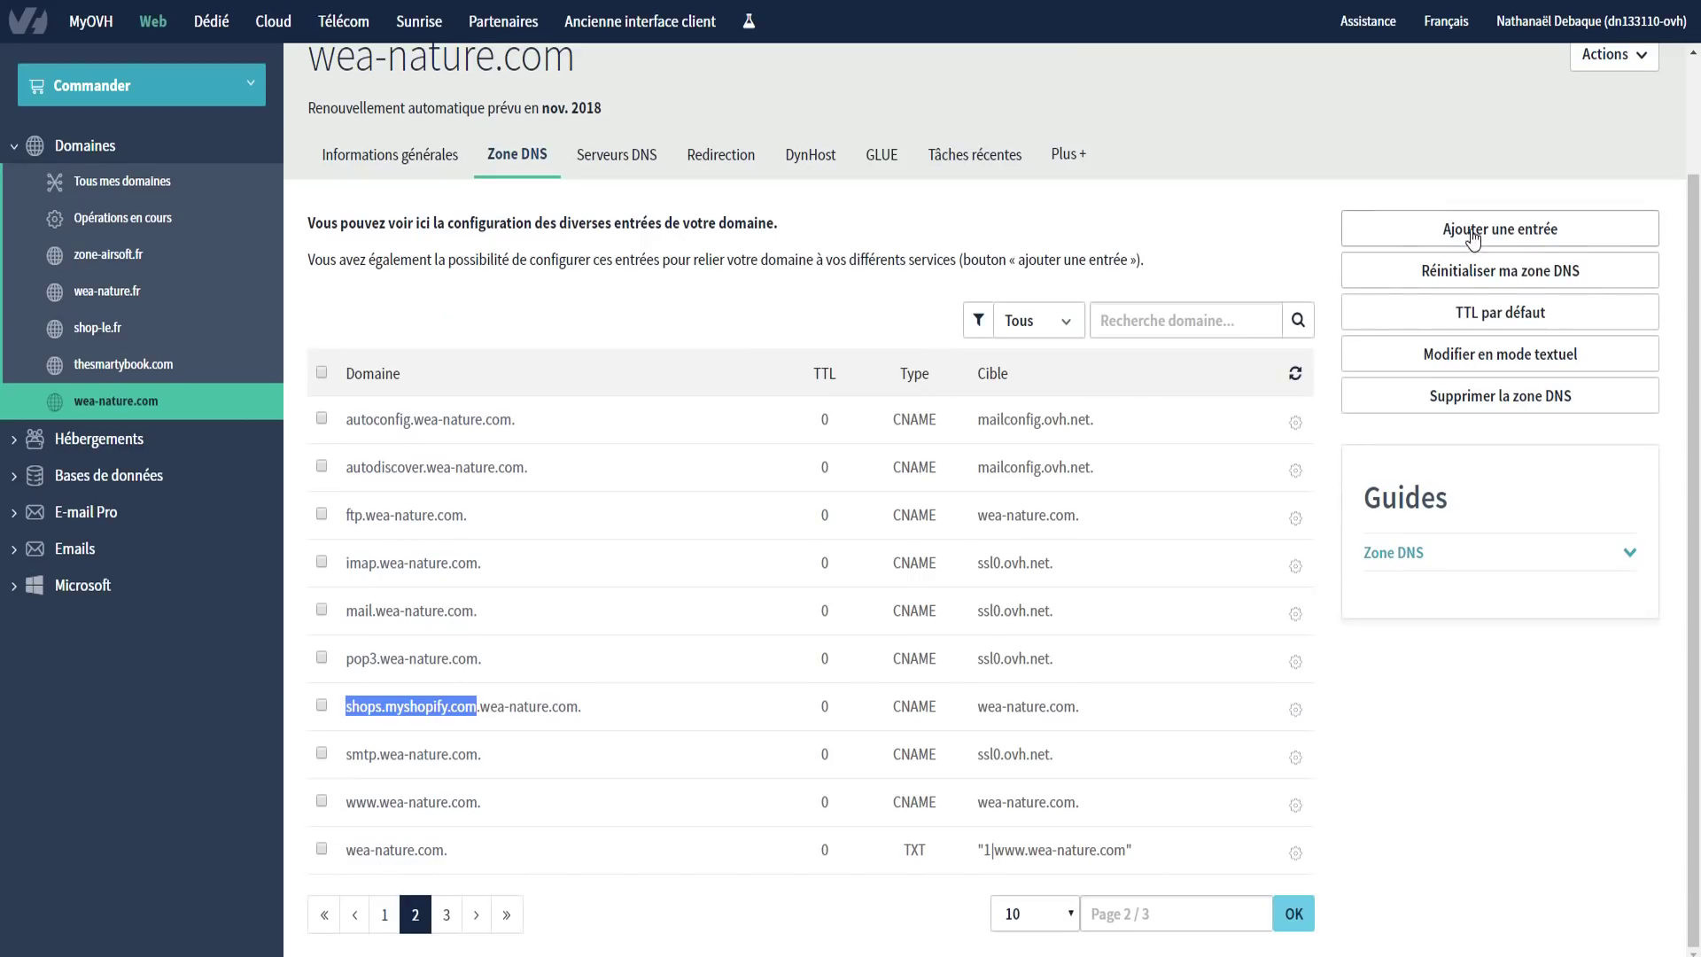
Start a new CNAME entry in the DNS zone with shops.myshopify.com pasted as the subdomain.
left_click(1474, 232)
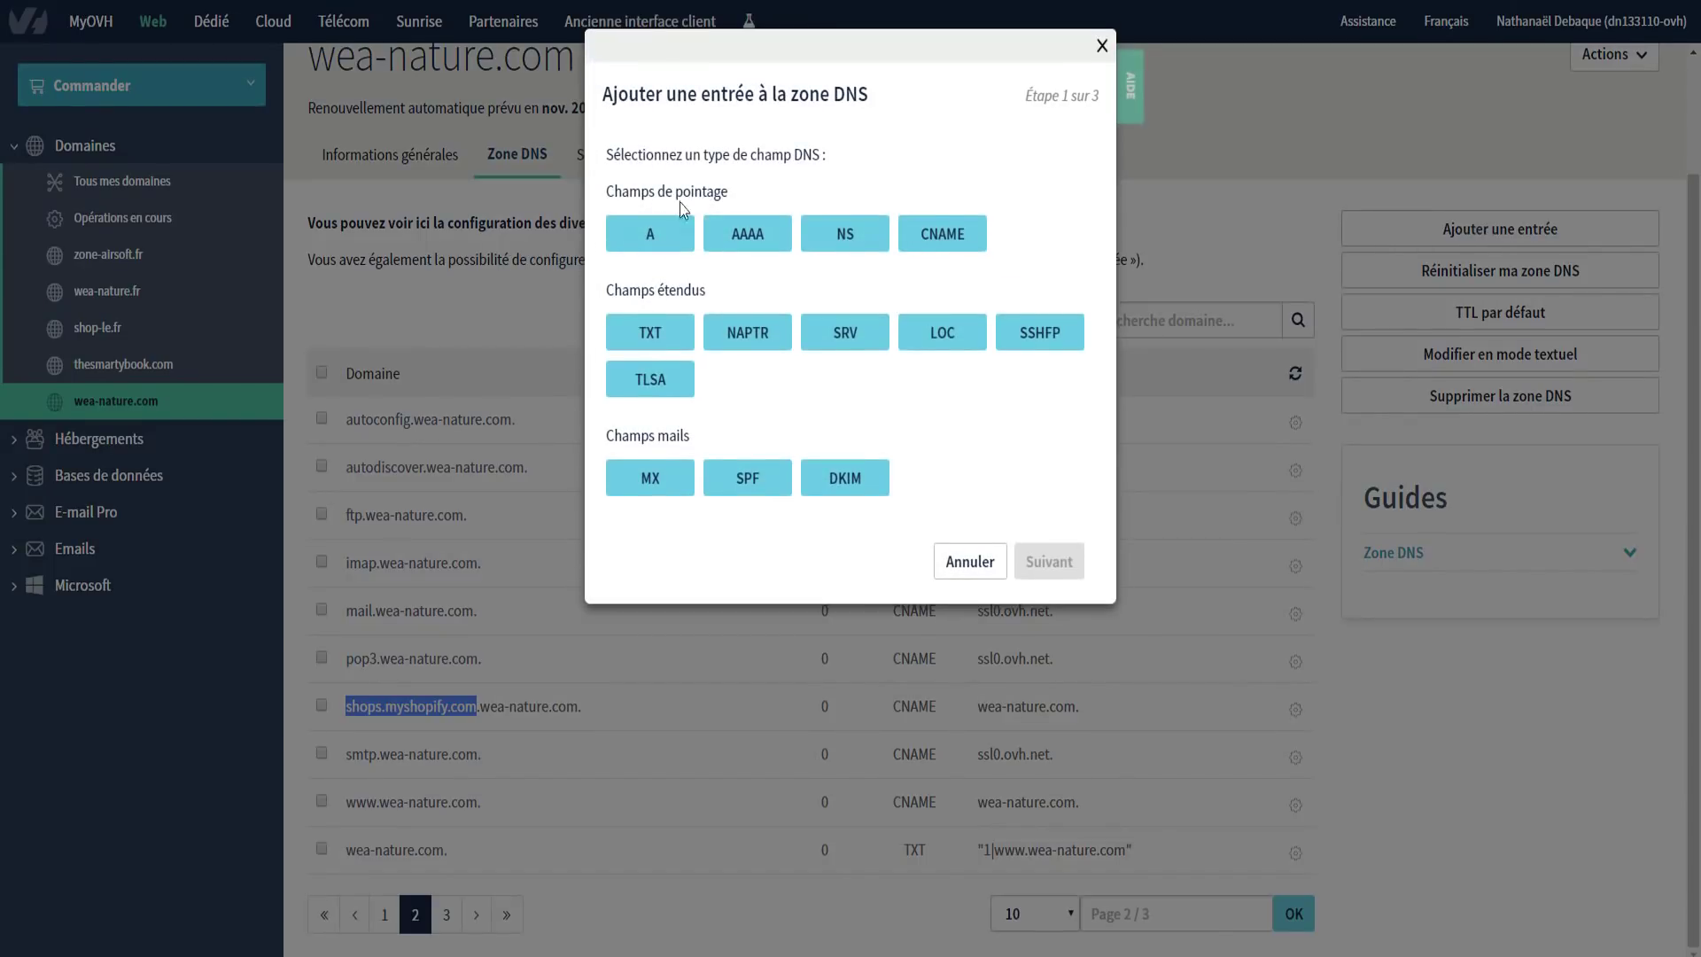
double_click(943, 234)
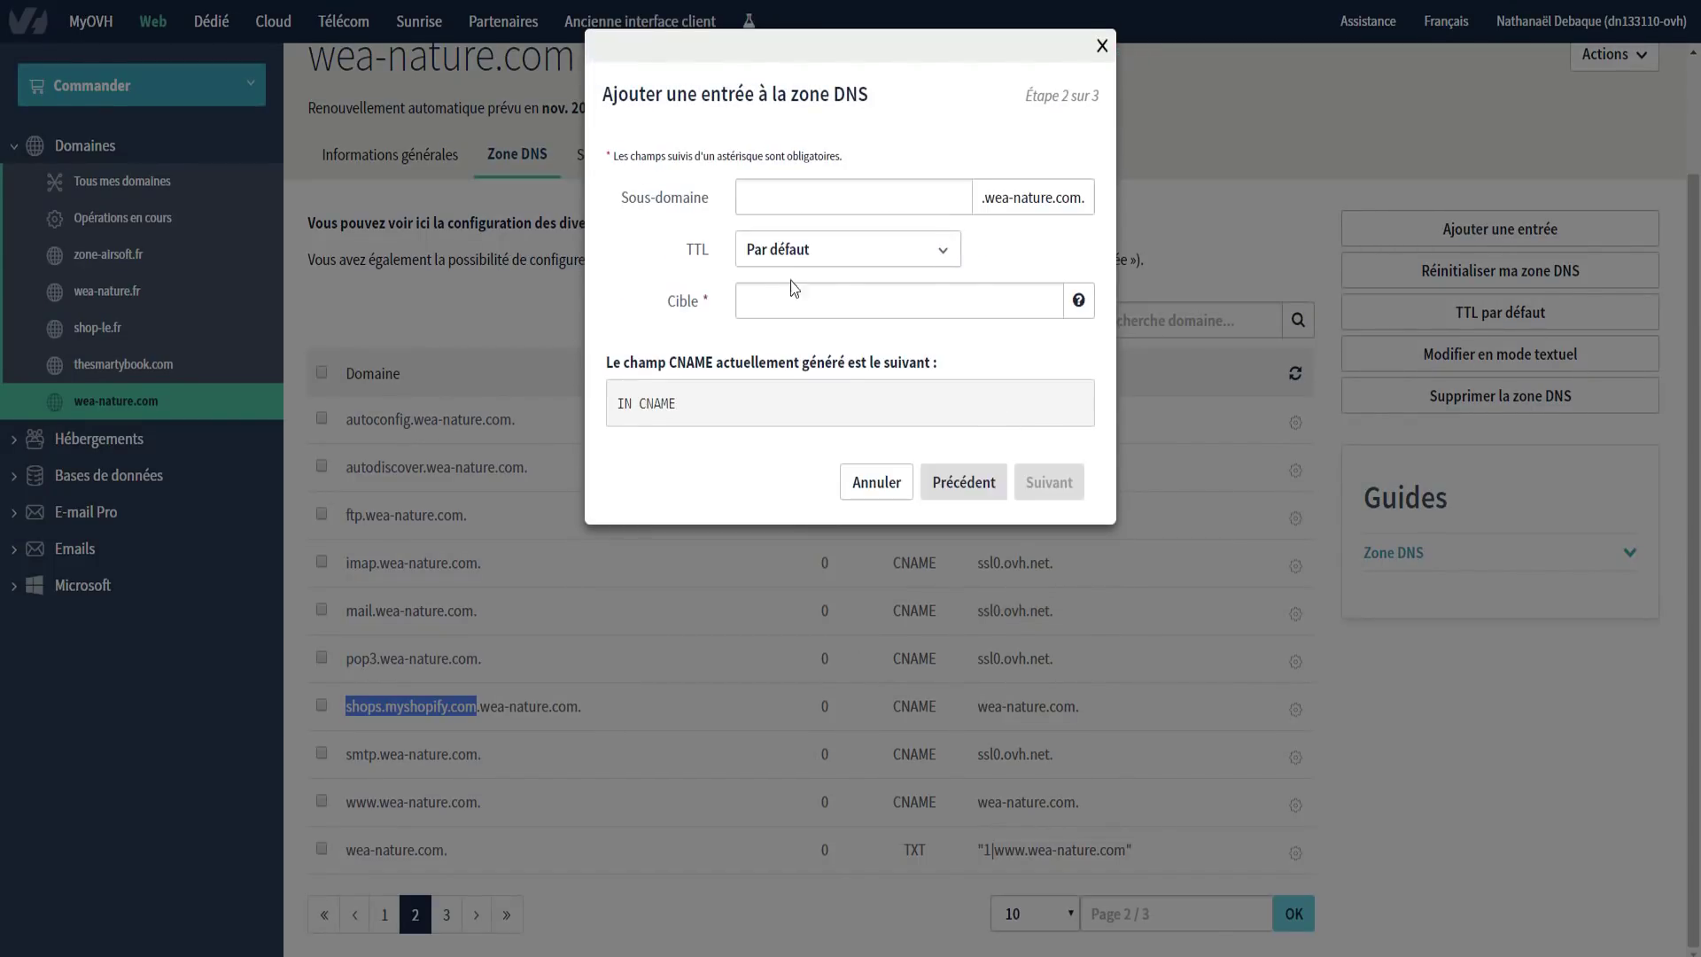
left_click(808, 202)
right_click(822, 191)
left_click(867, 319)
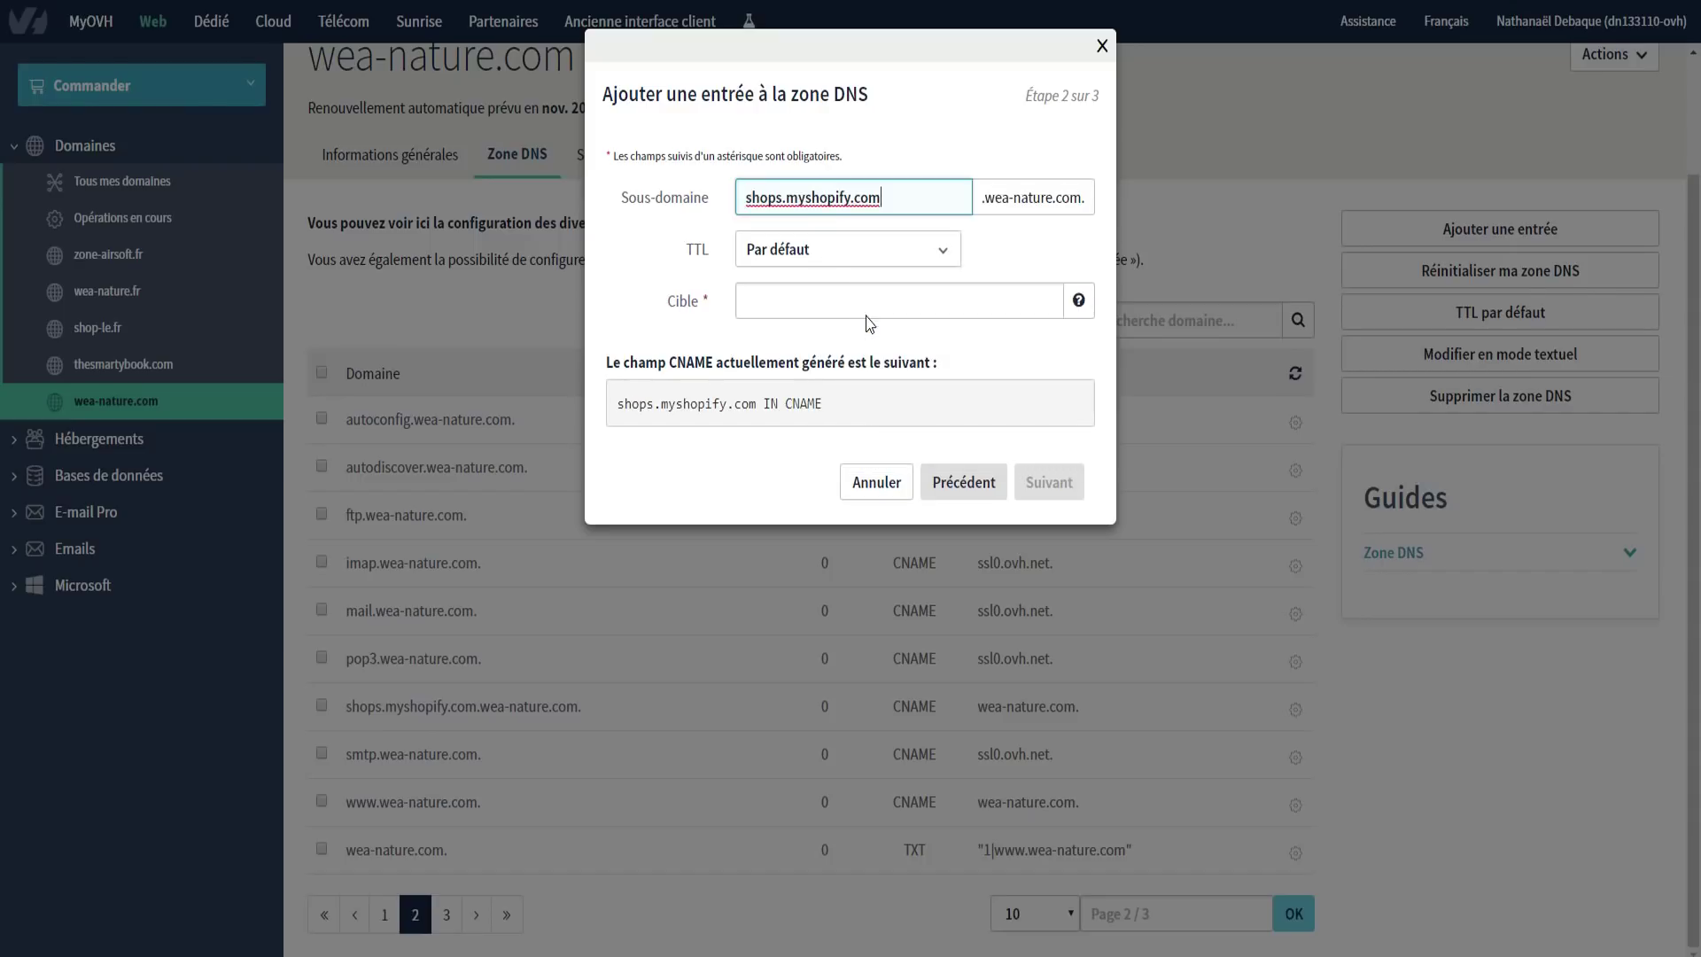
Set the new CNAME entry's target to "wea-nature.com." including the trailing dot.
mouse_move(747, 198)
left_mouse_down()
mouse_move(814, 199)
mouse_move(771, 202)
left_mouse_up()
left_click(777, 199)
left_click(791, 199)
left_click(934, 202)
left_click(992, 225)
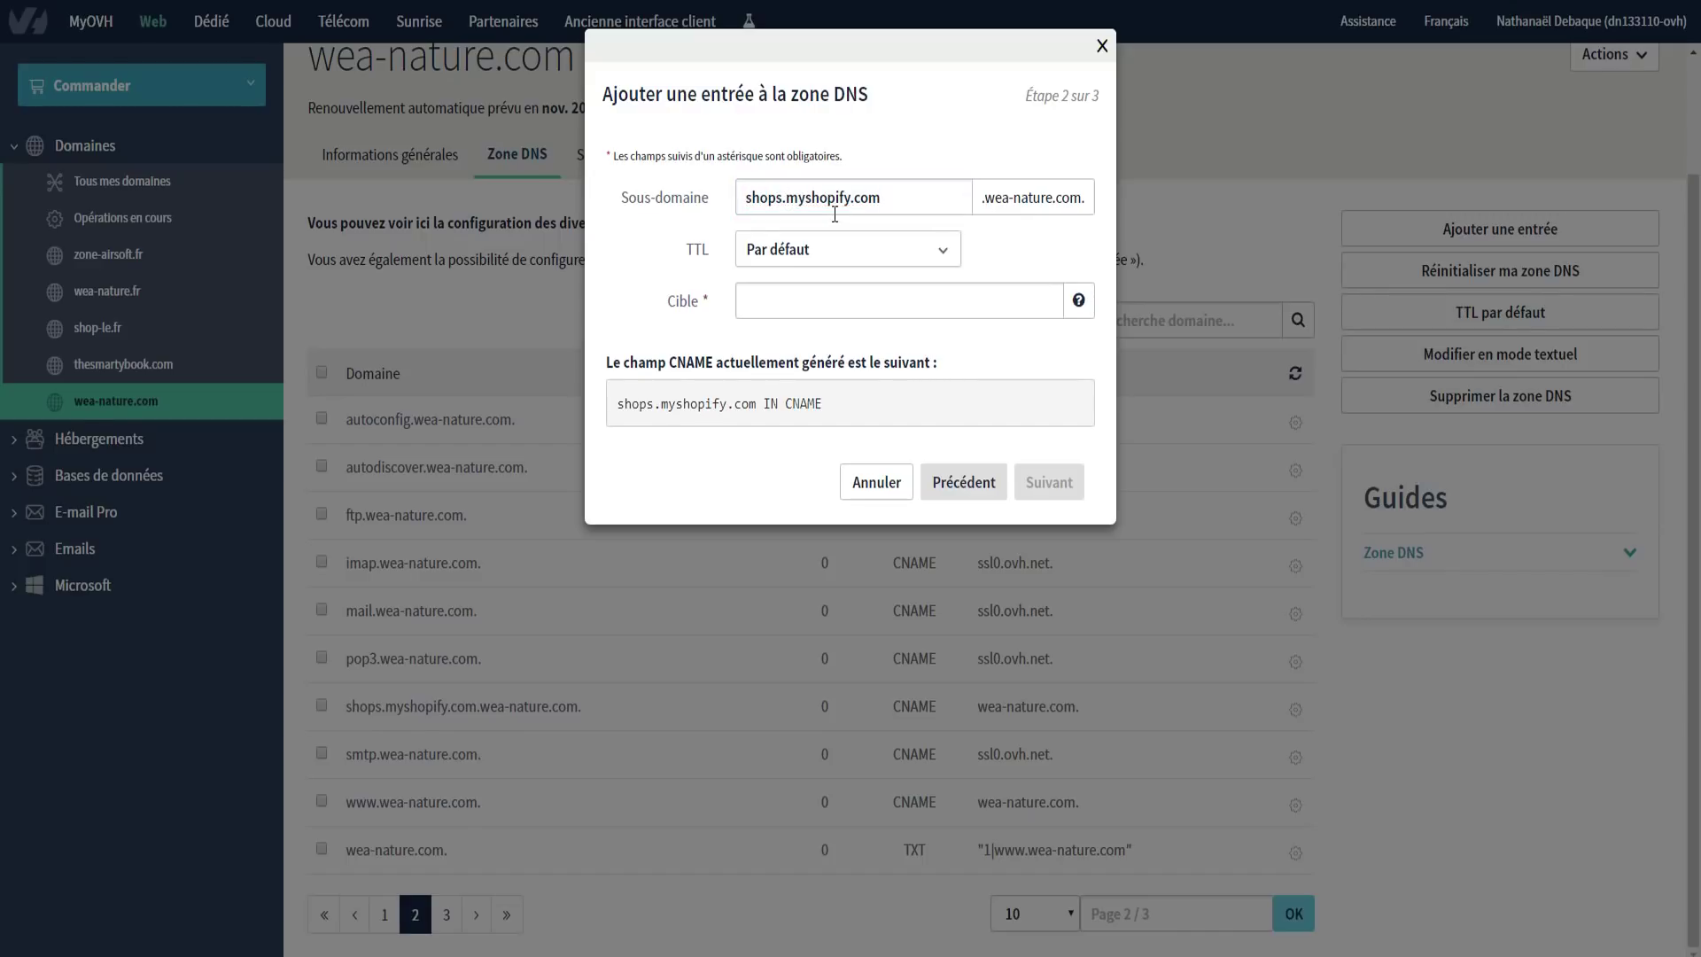
left_click(769, 300)
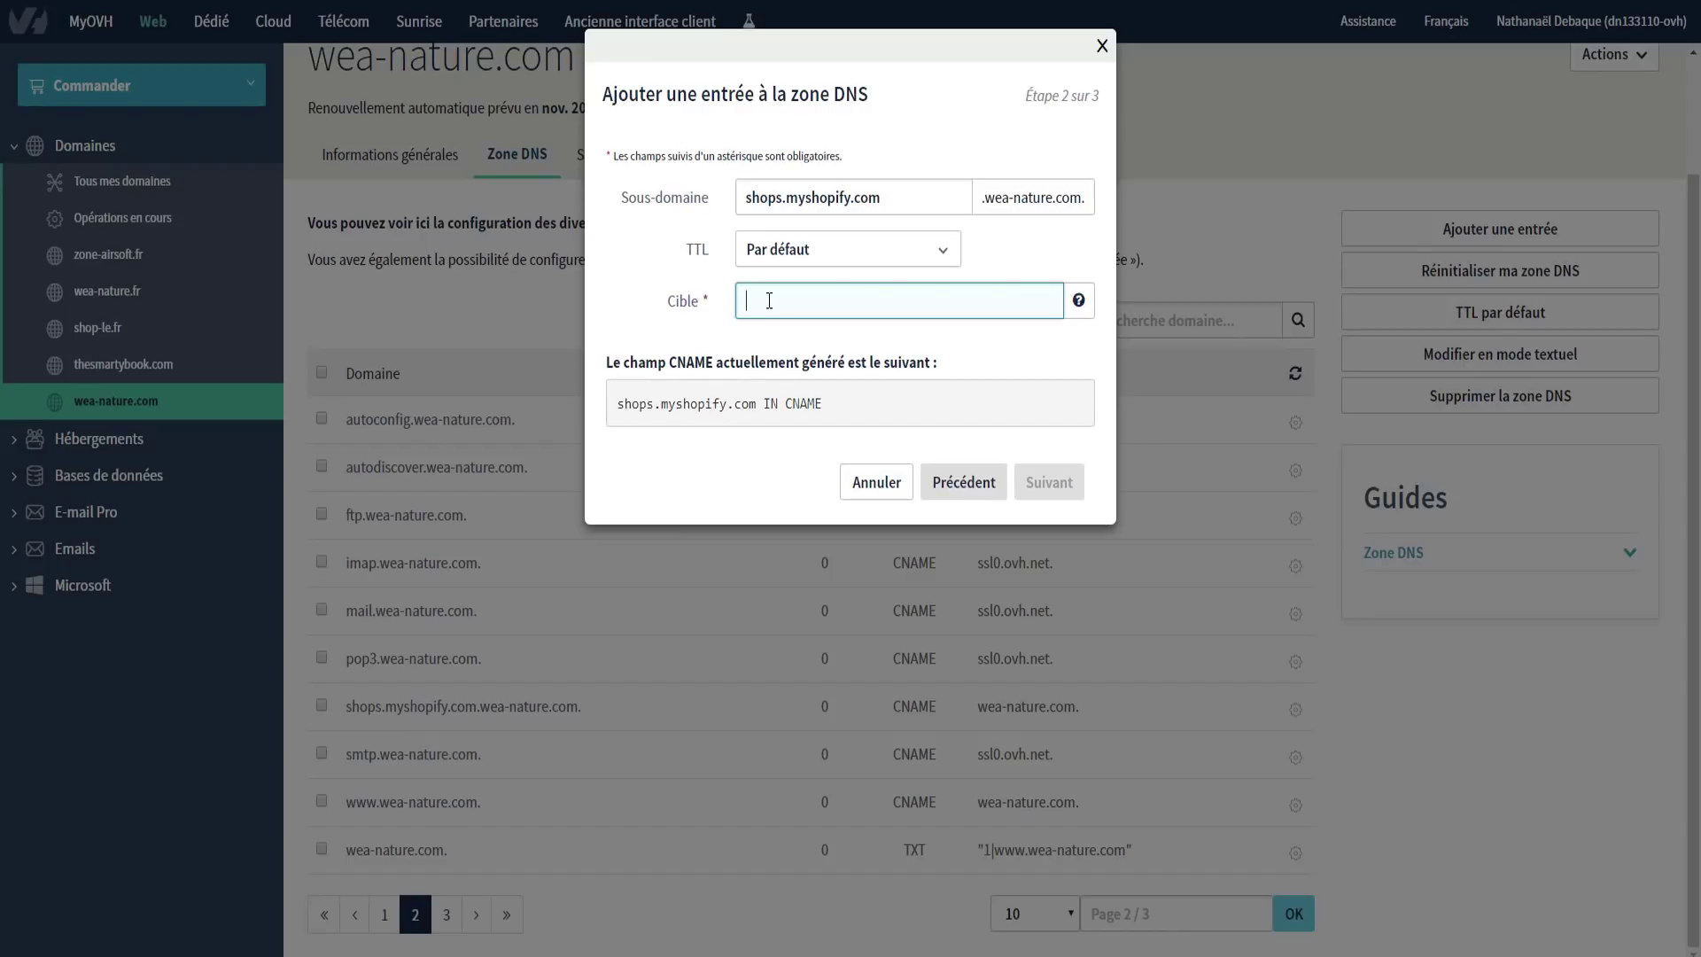
type("wea-nature.co")
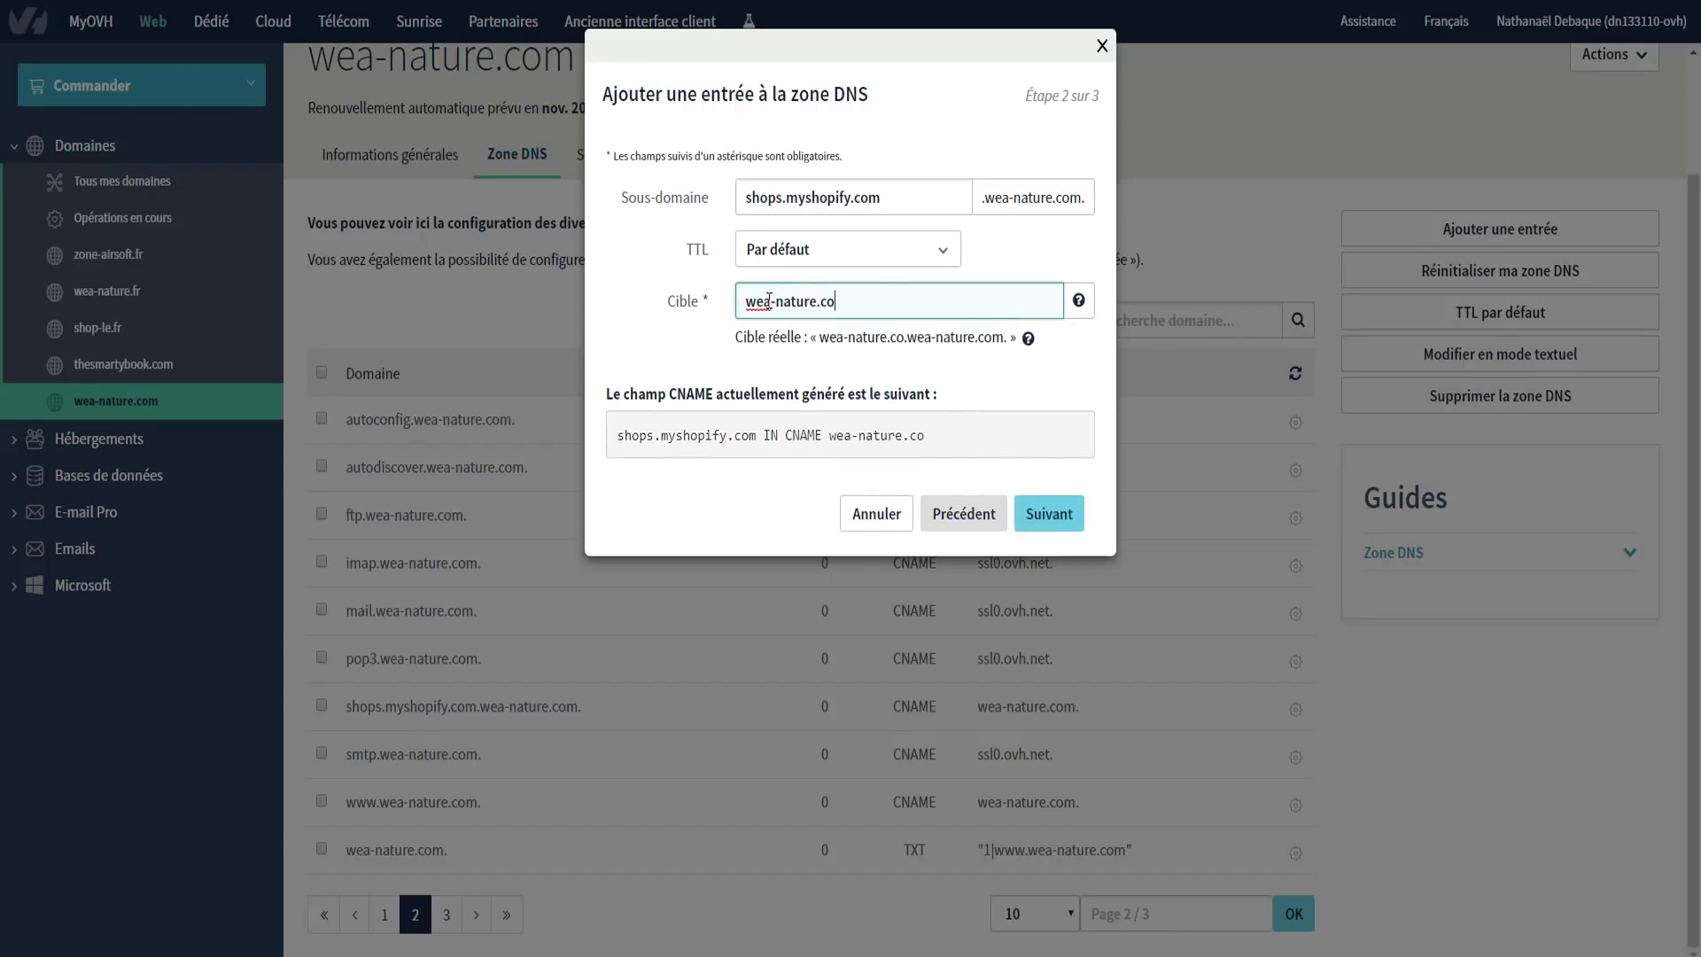
type("m.")
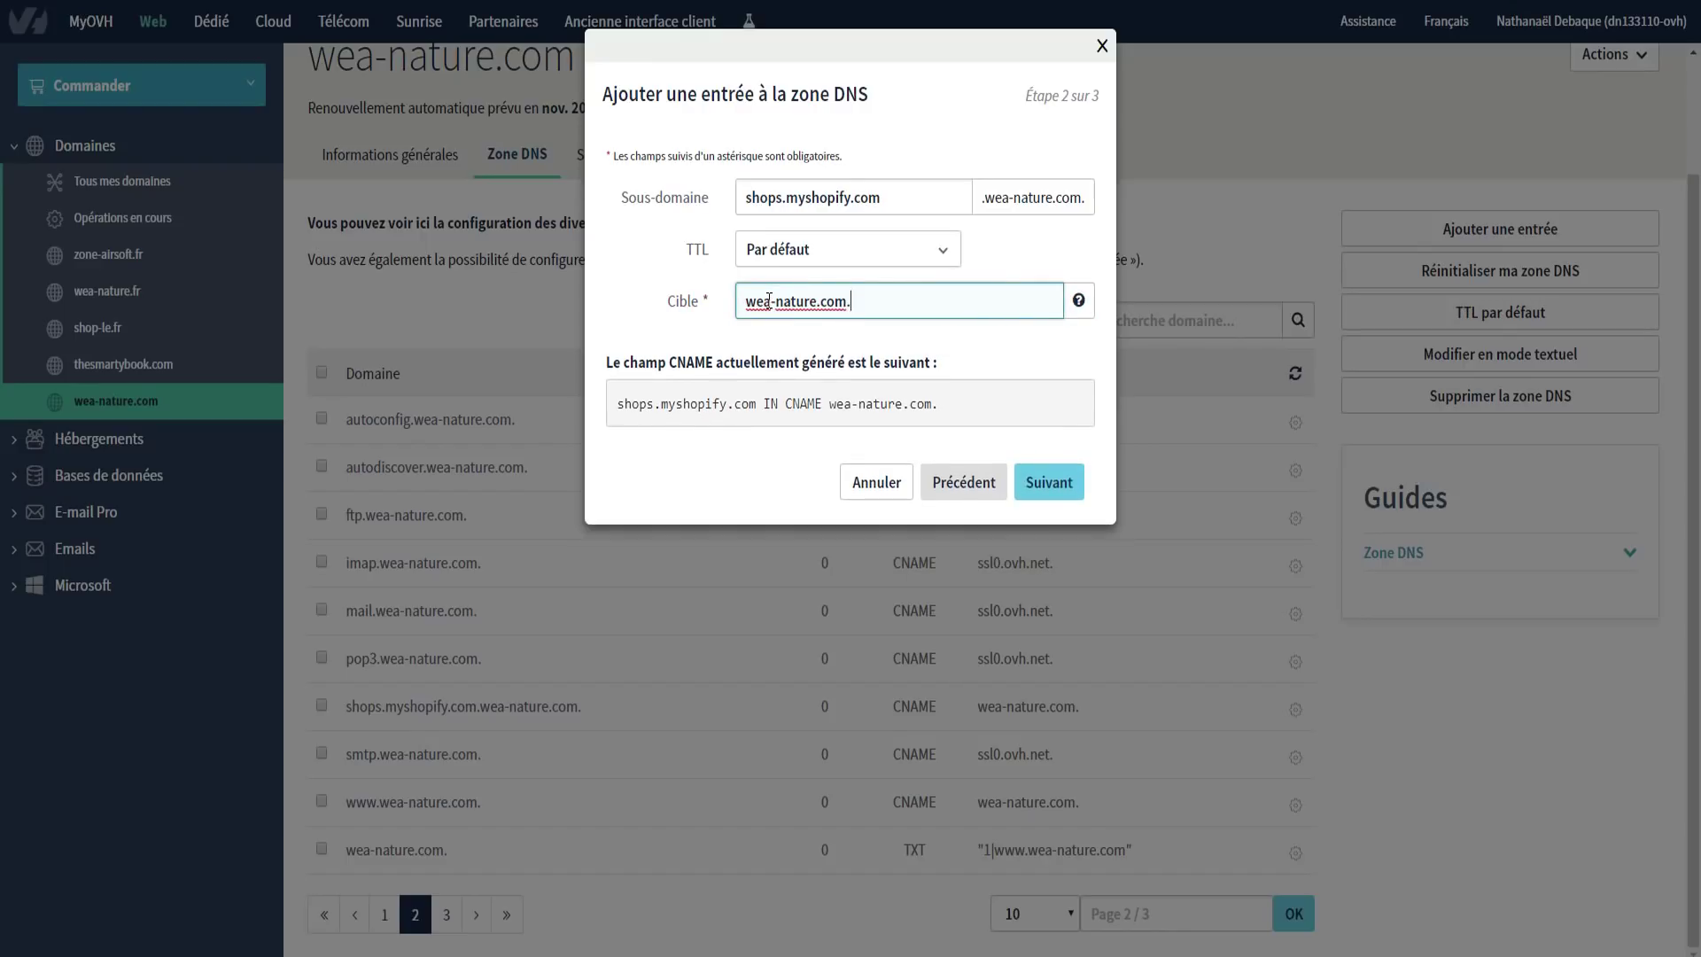
Check the trailing dot in the CNAME target, proceed to the confirmation for shops.myshopify.com, and cancel the addition.
left_click_drag(870, 304, 847, 309)
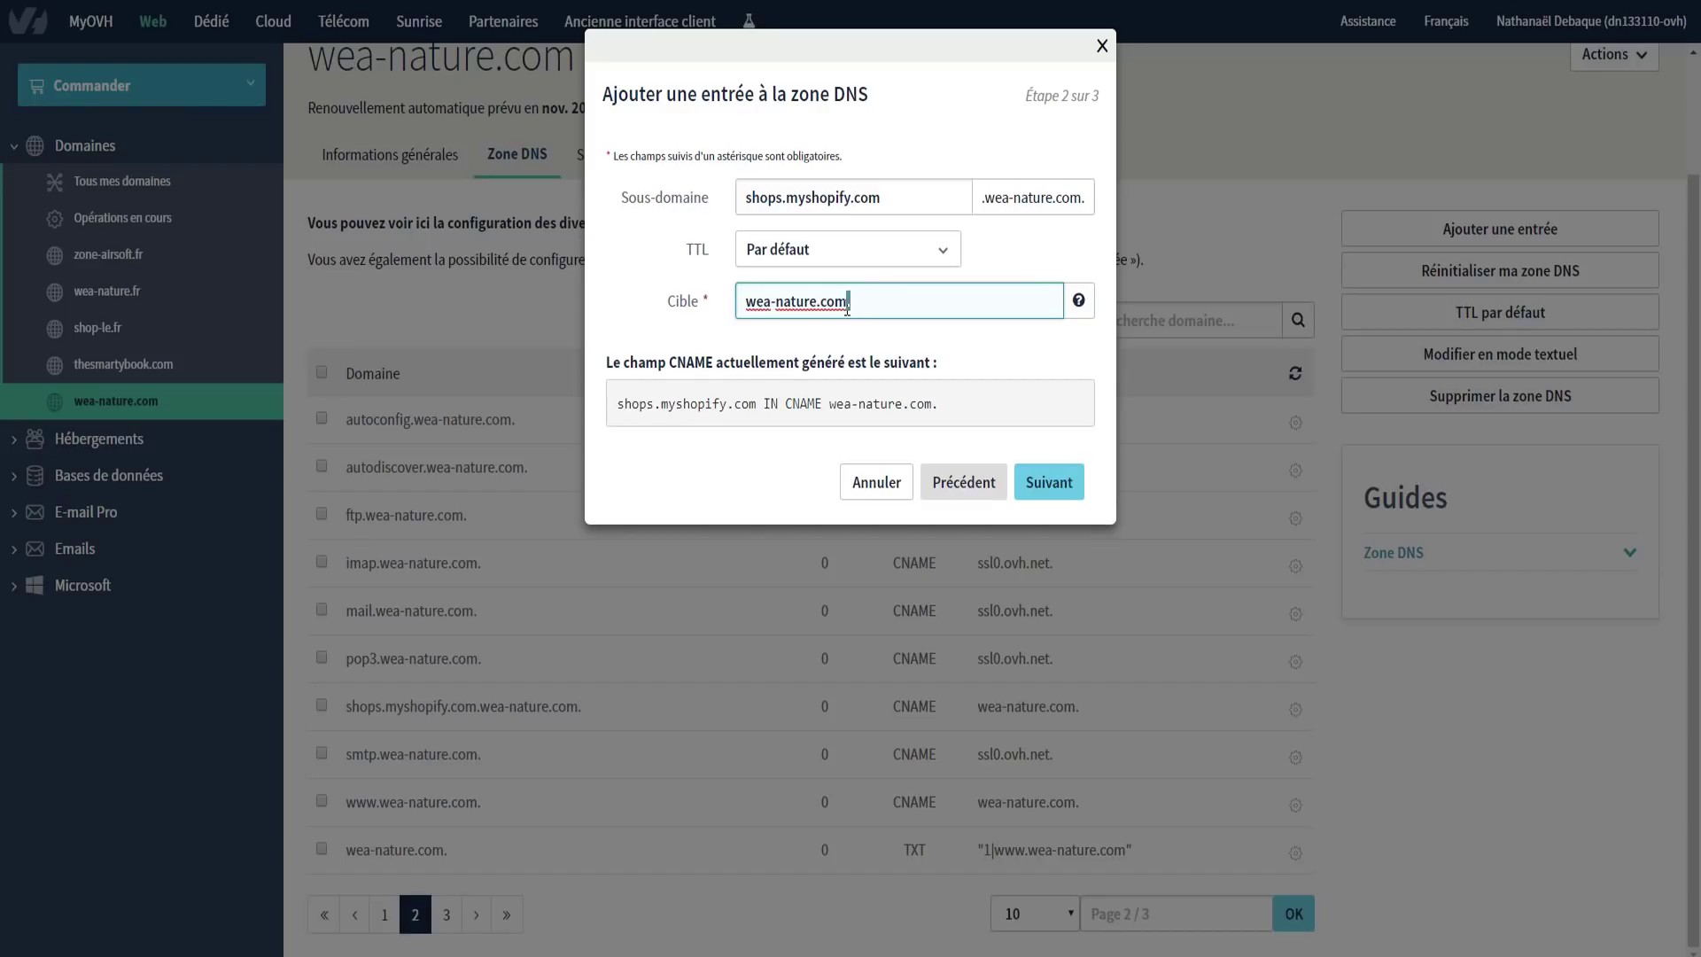
left_click(856, 354)
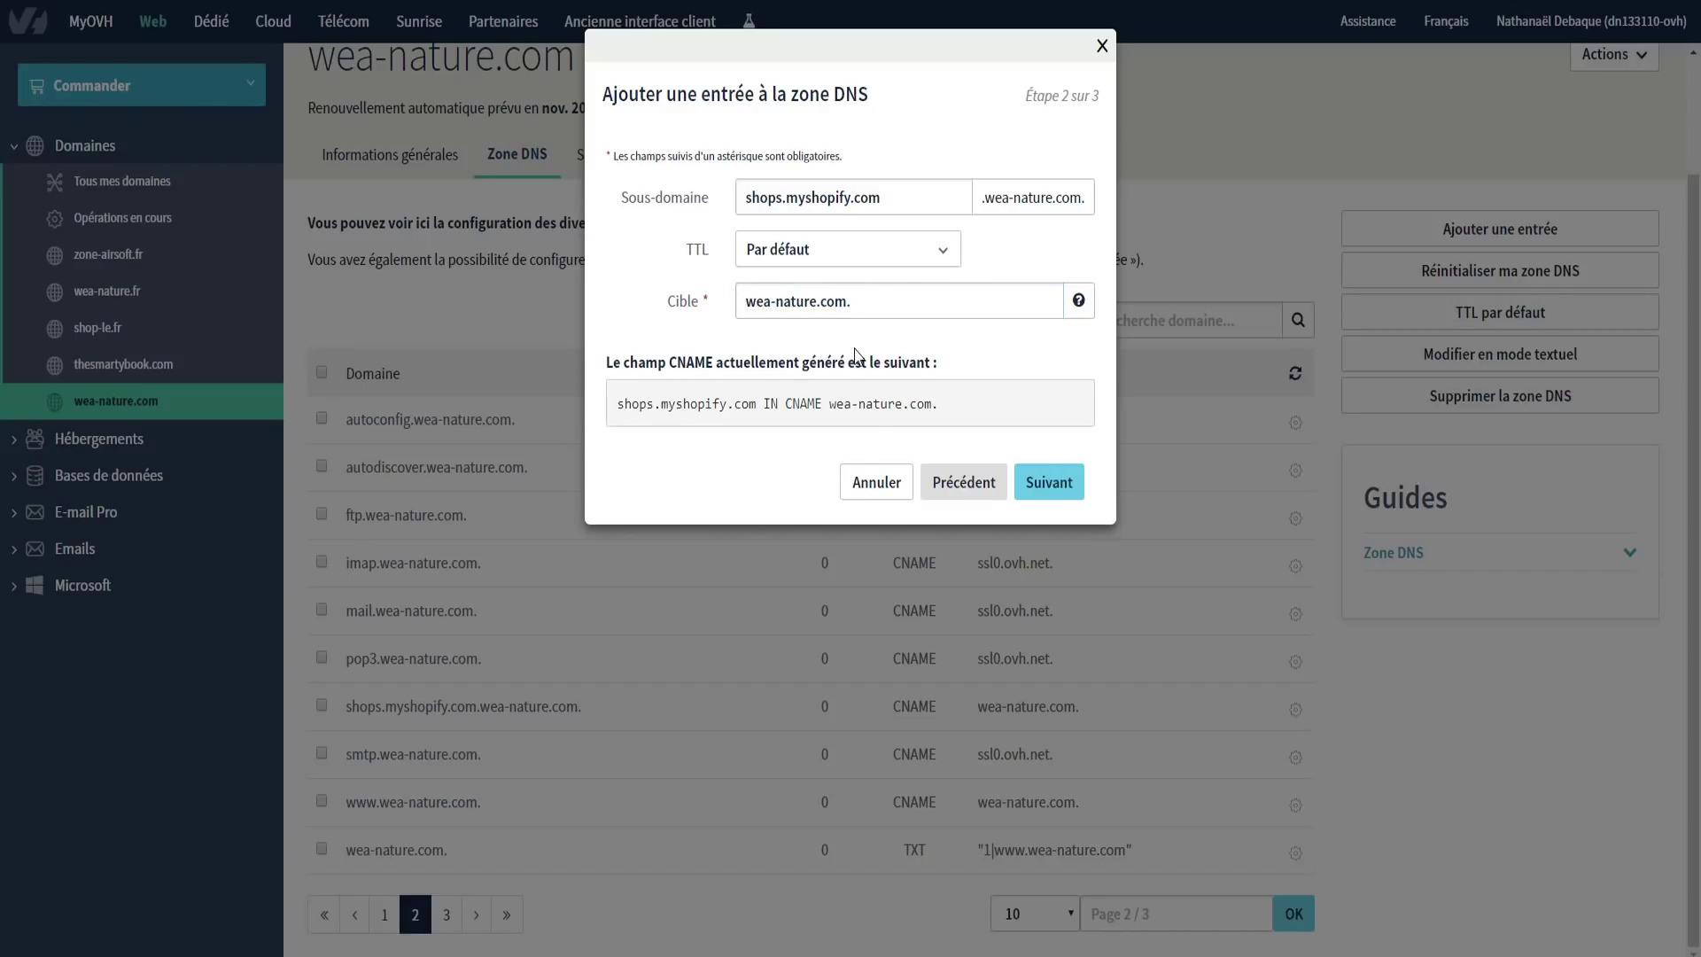
left_click(1048, 483)
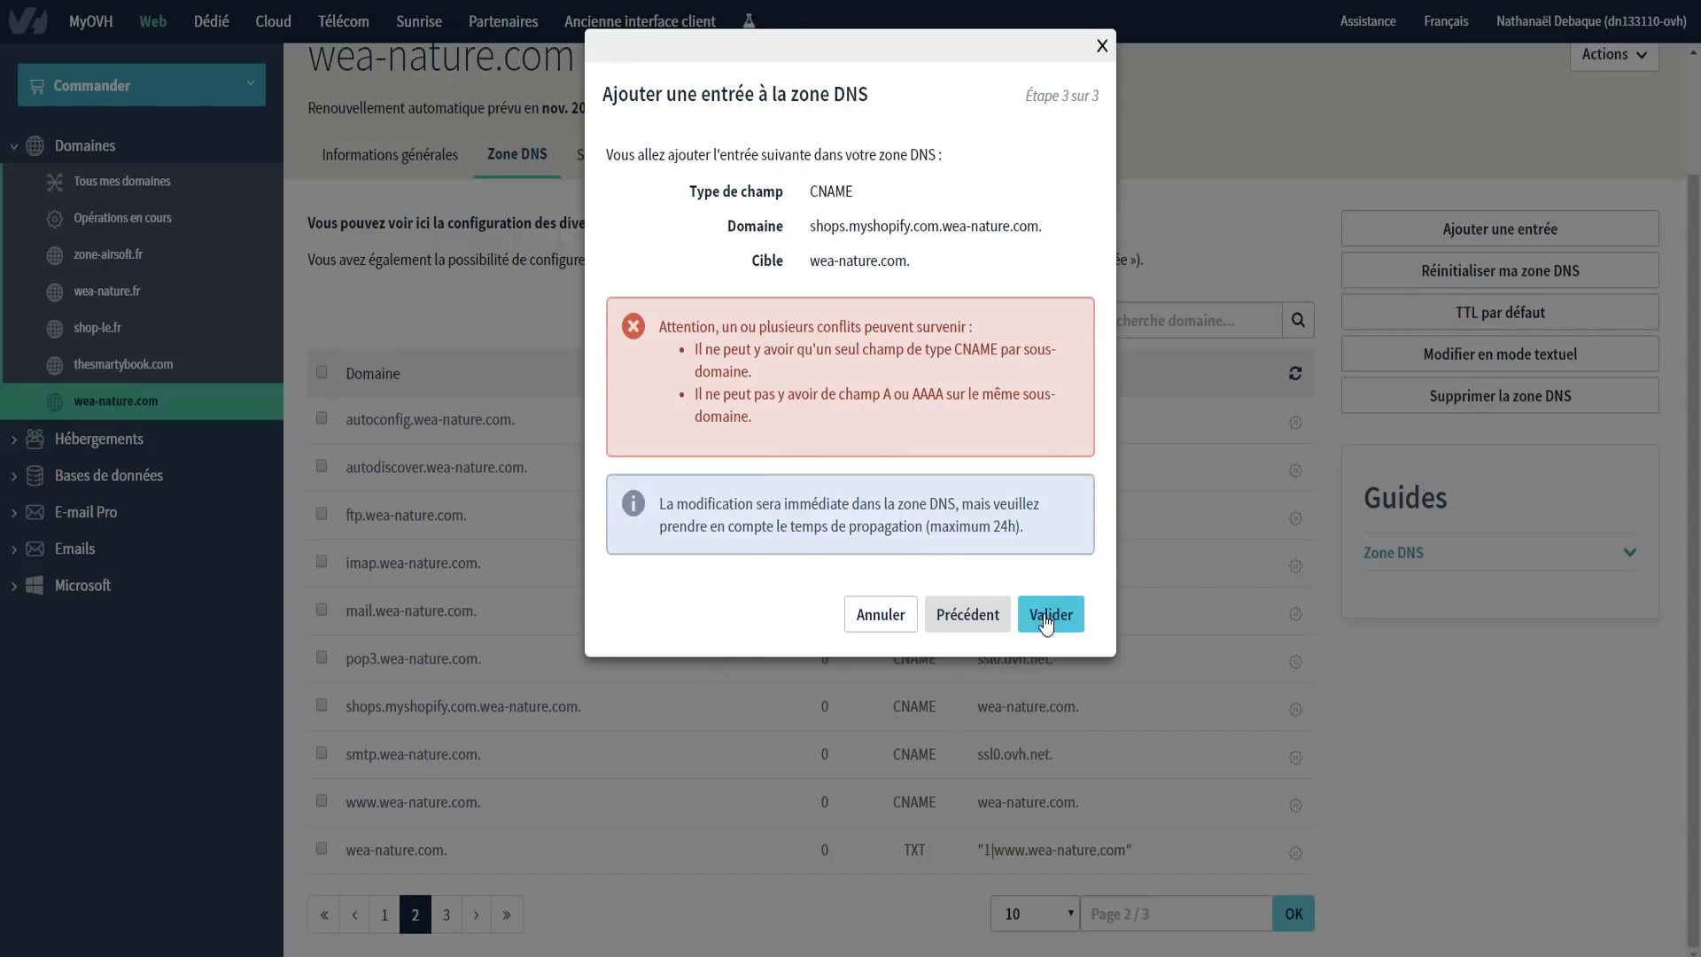
left_click(881, 620)
Examine the existing shops.myshopify.com and www CNAME entries and their targets in the DNS zone.
left_click_drag(343, 709, 1096, 716)
left_click(1102, 716)
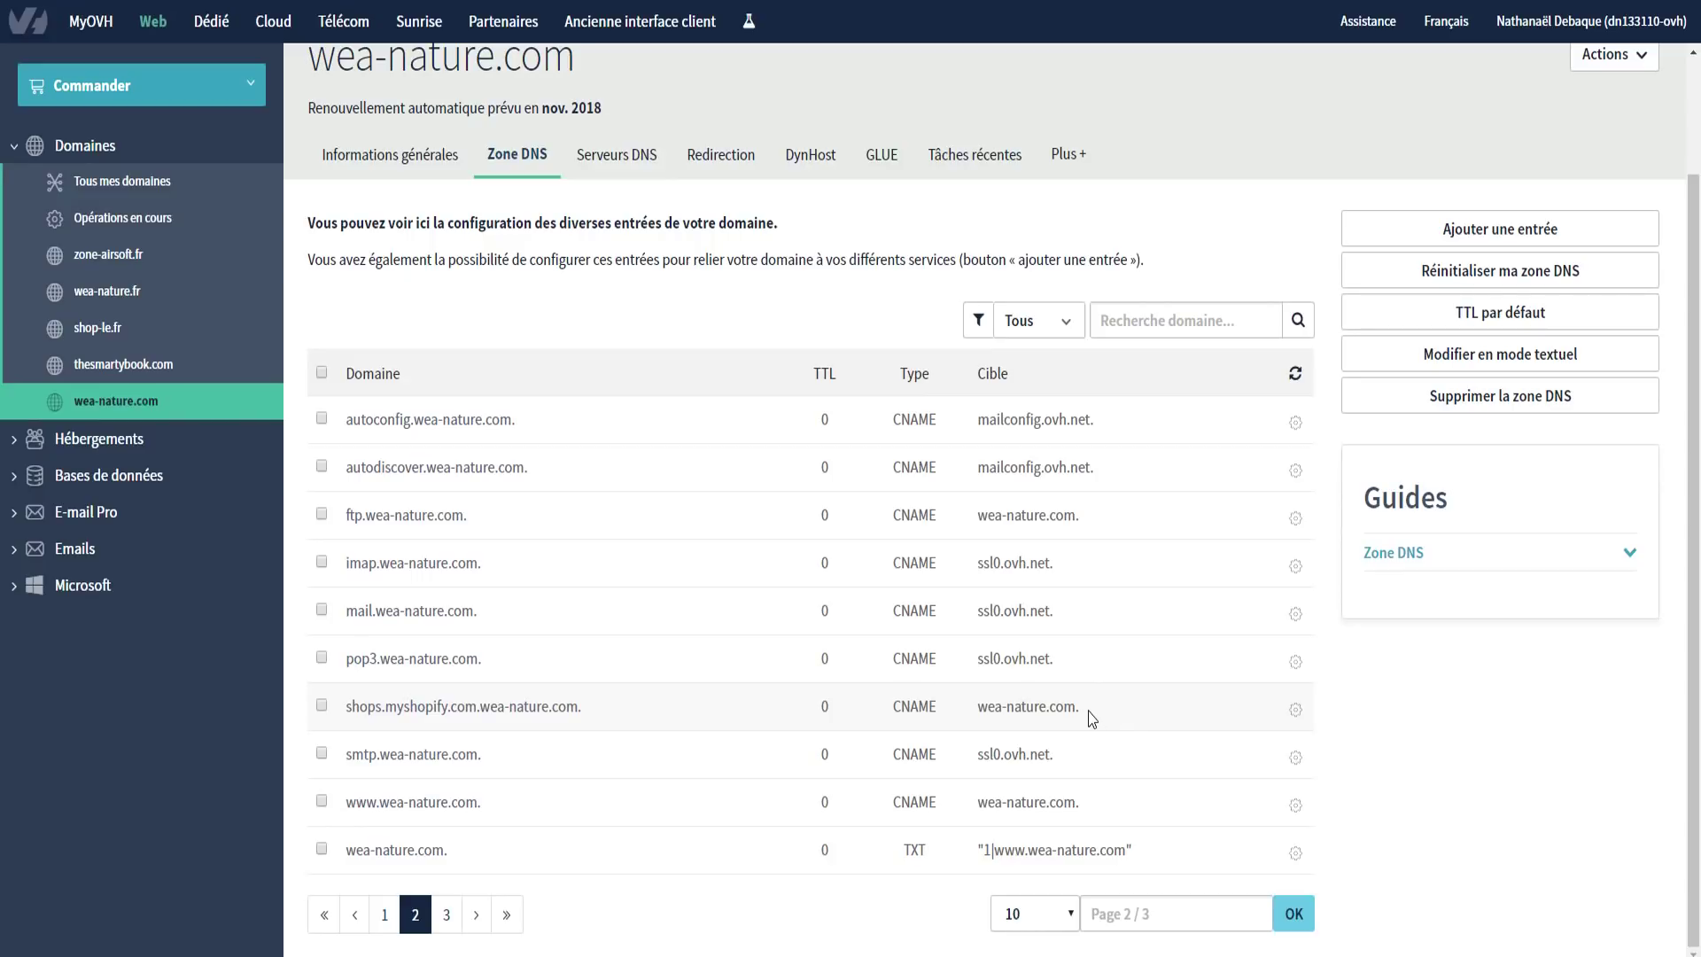
left_click_drag(345, 802, 1107, 815)
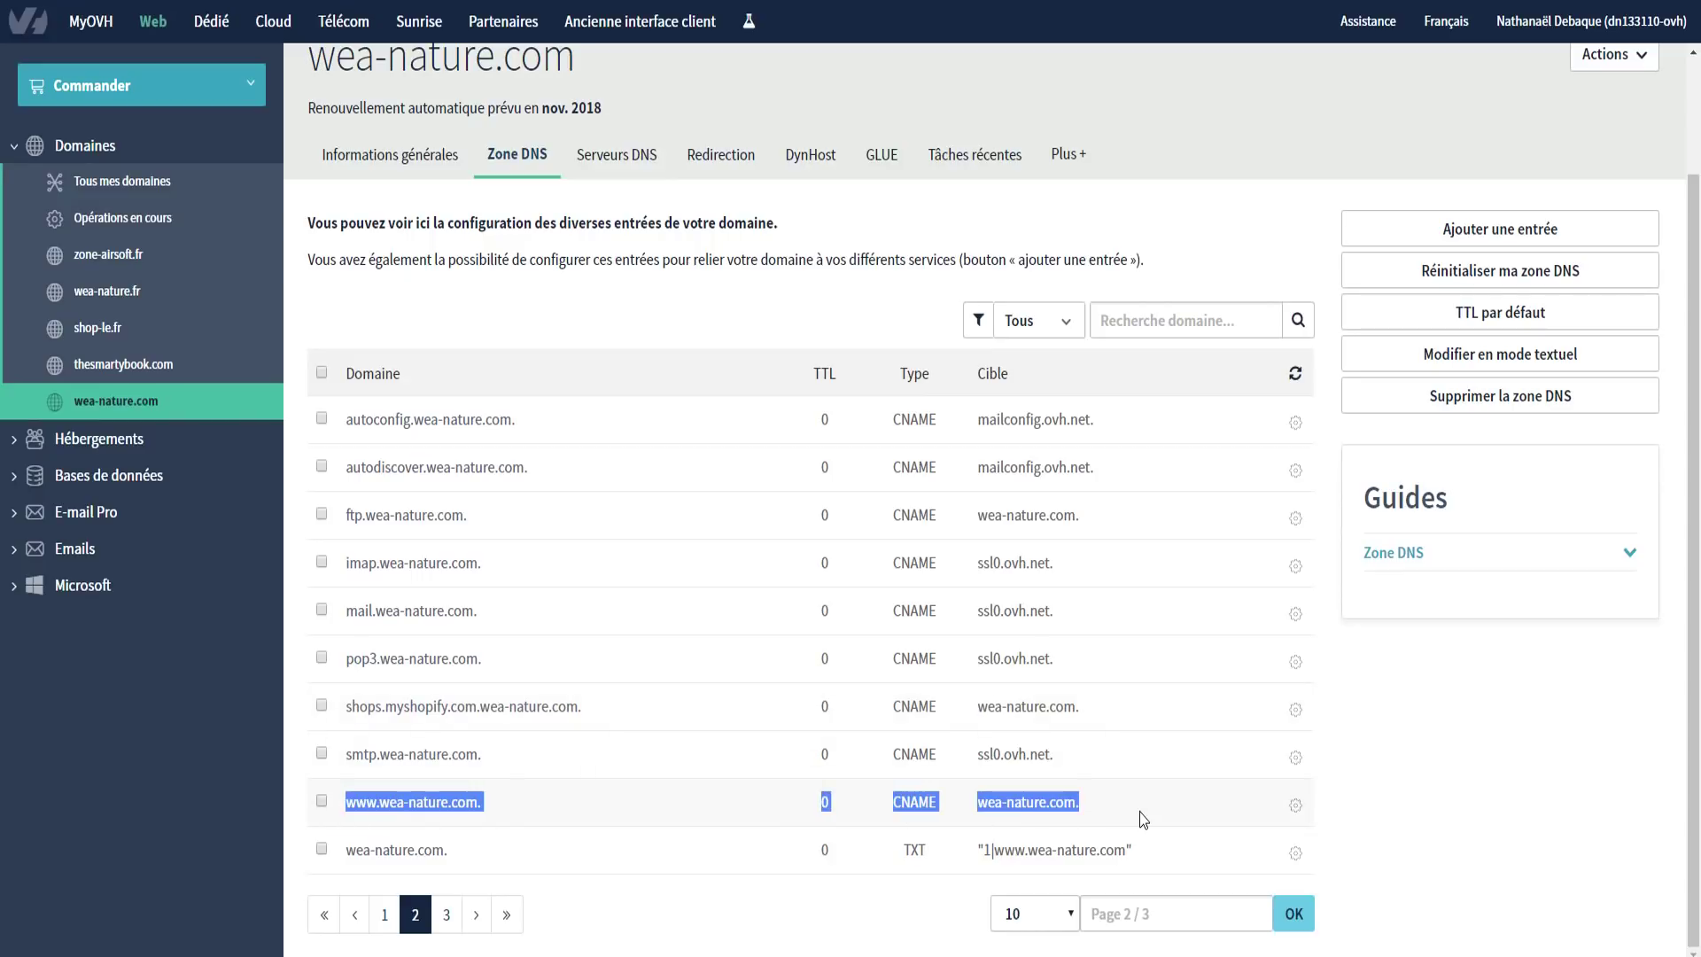
left_click(523, 826)
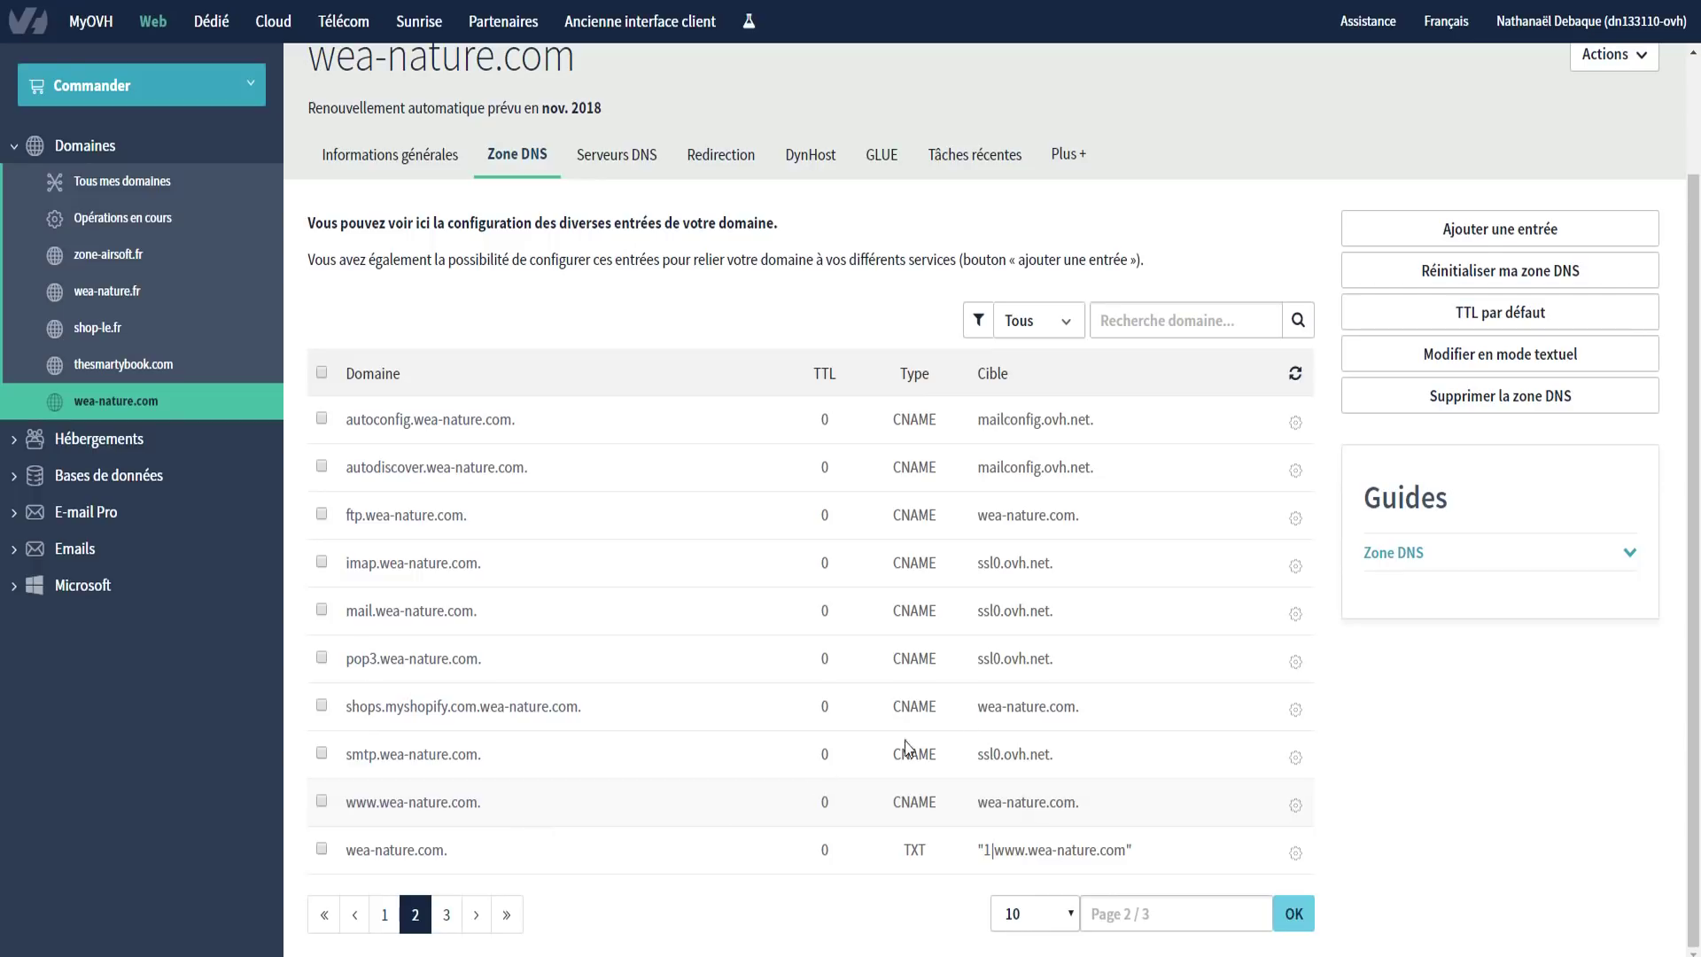
Start a new CNAME entry in the DNS zone with "www" as the subdomain.
left_click(1420, 228)
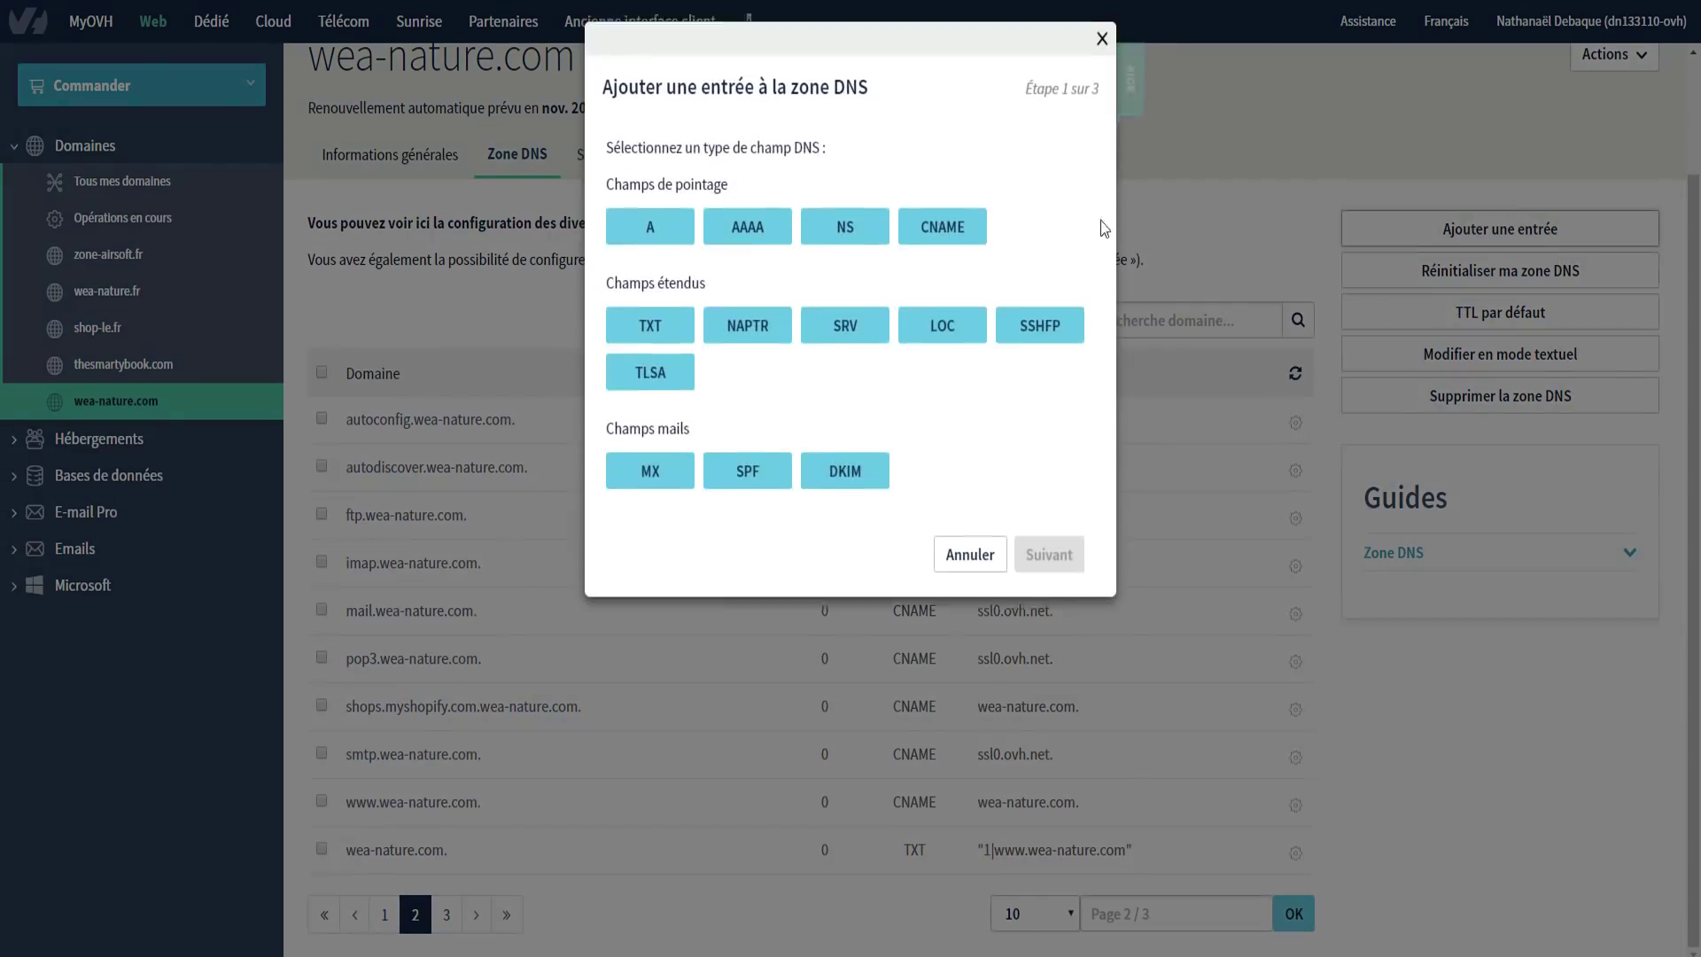
double_click(922, 254)
left_click(828, 214)
type("www.wea")
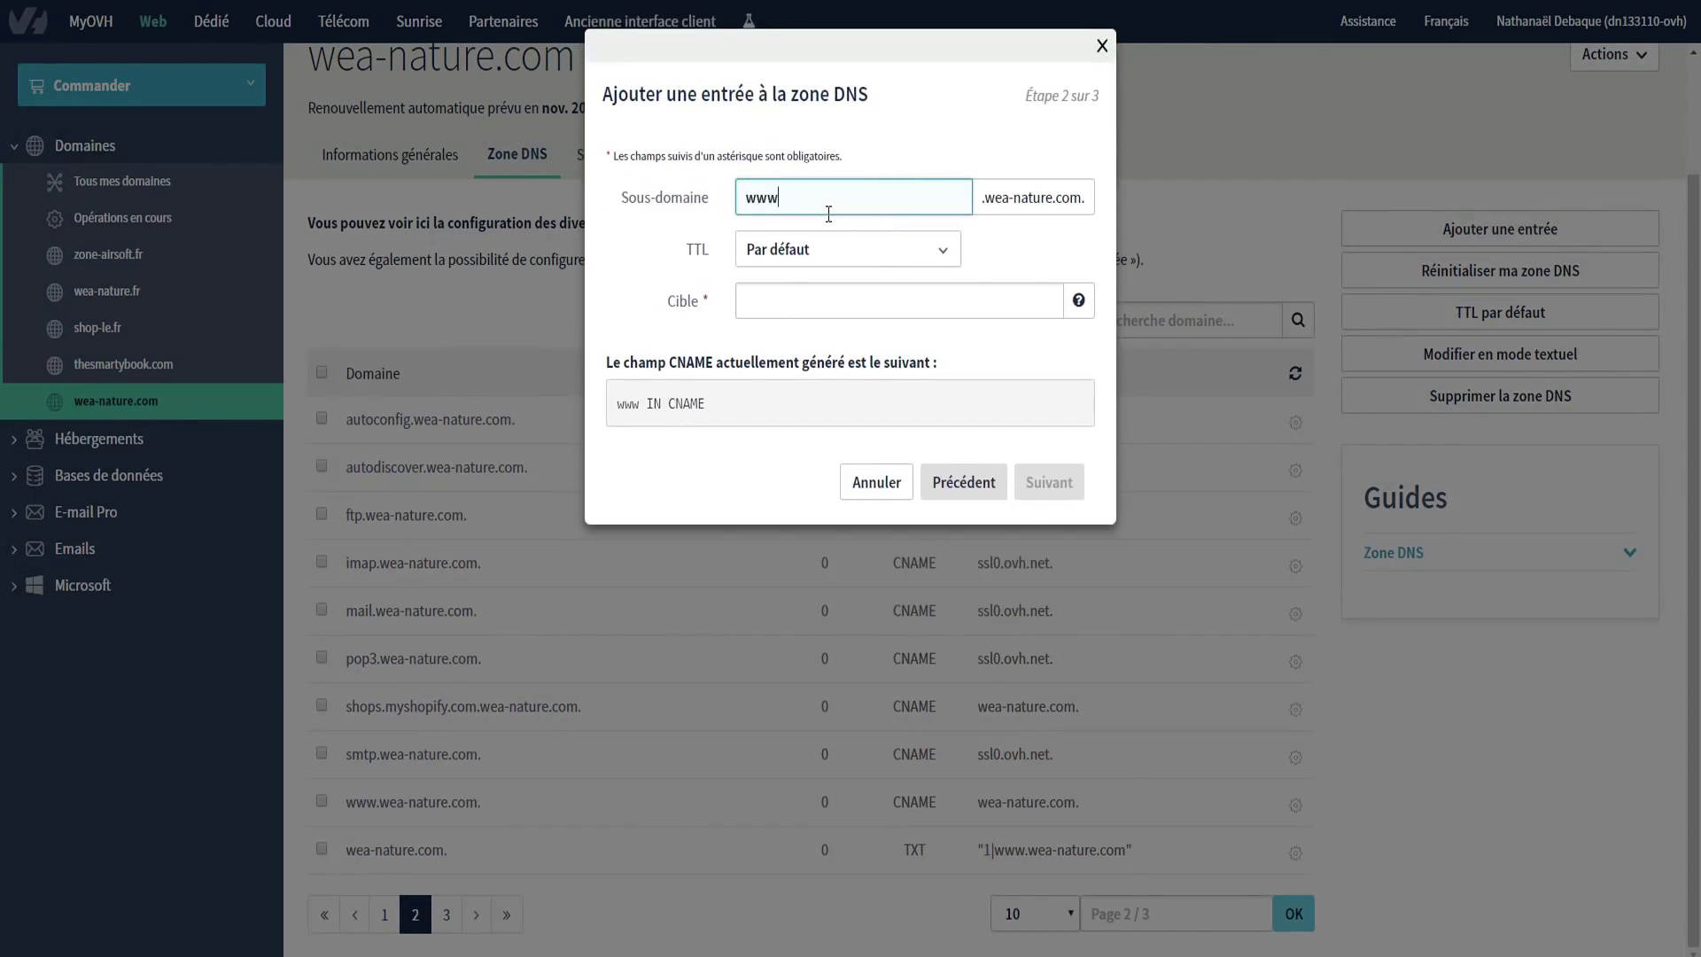
key("BackSpace")
key("BackSpace")
key("BackSpace")
key("BackSpace")
Set the www entry's target to "wea-nature.com.", then cancel the addition and check the existing www CNAME row.
left_click(793, 305)
type("wea-nature.com.")
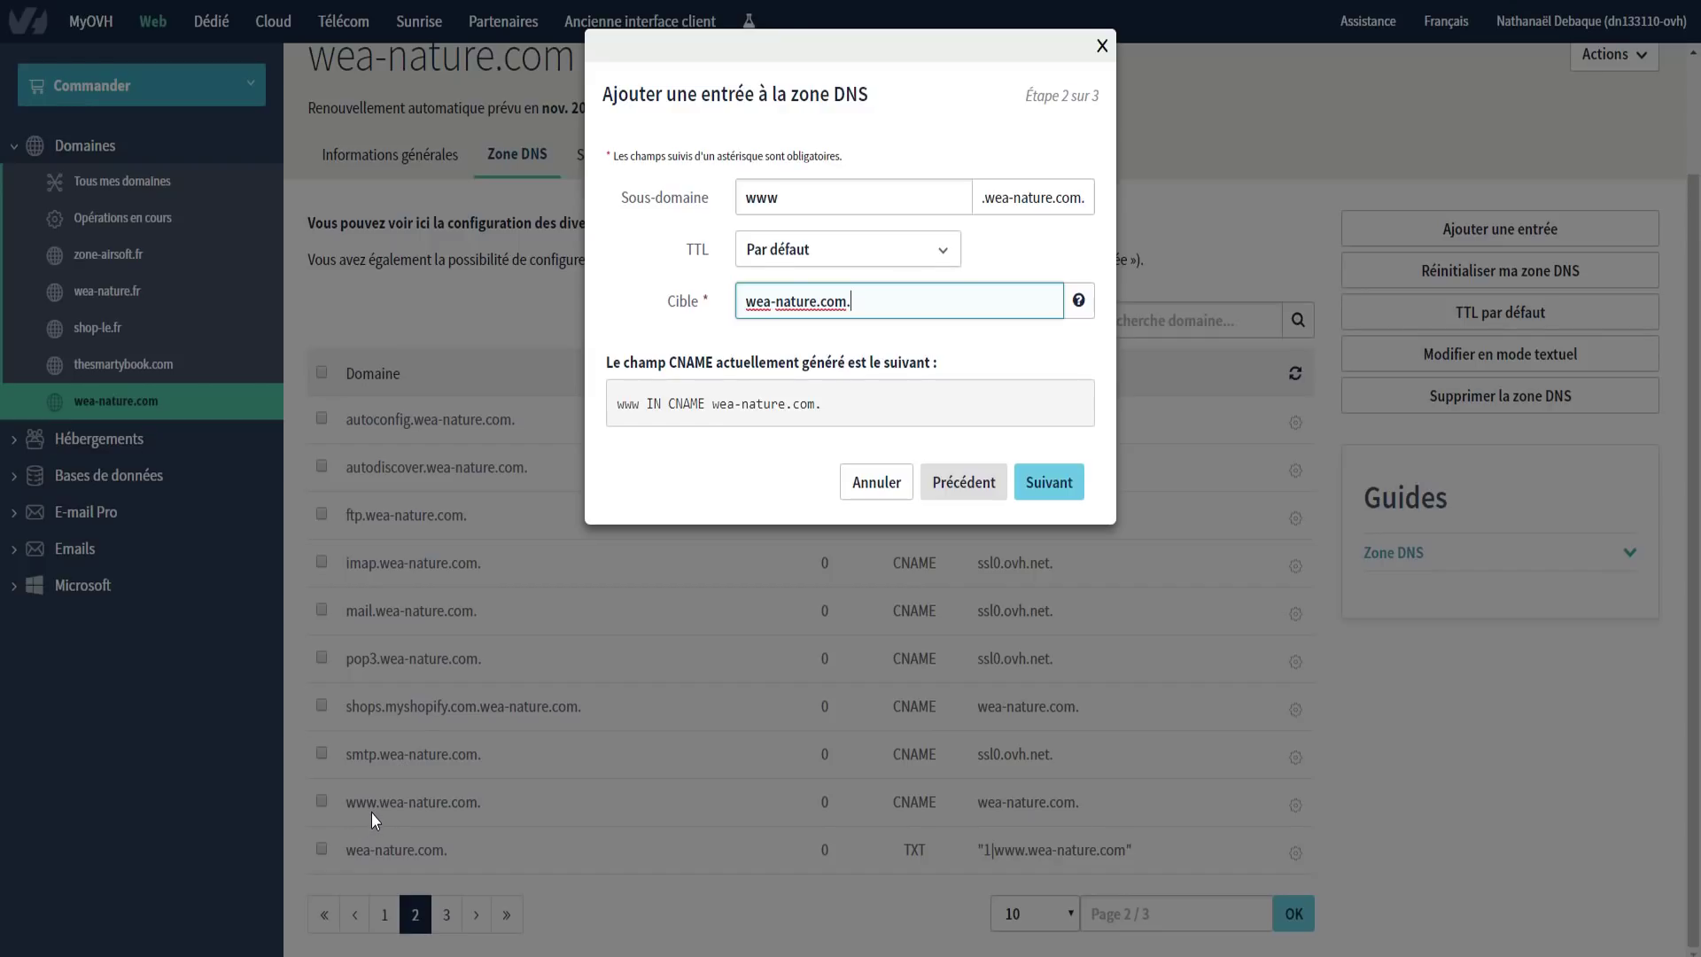
left_click(898, 482)
left_click_drag(344, 802, 1110, 807)
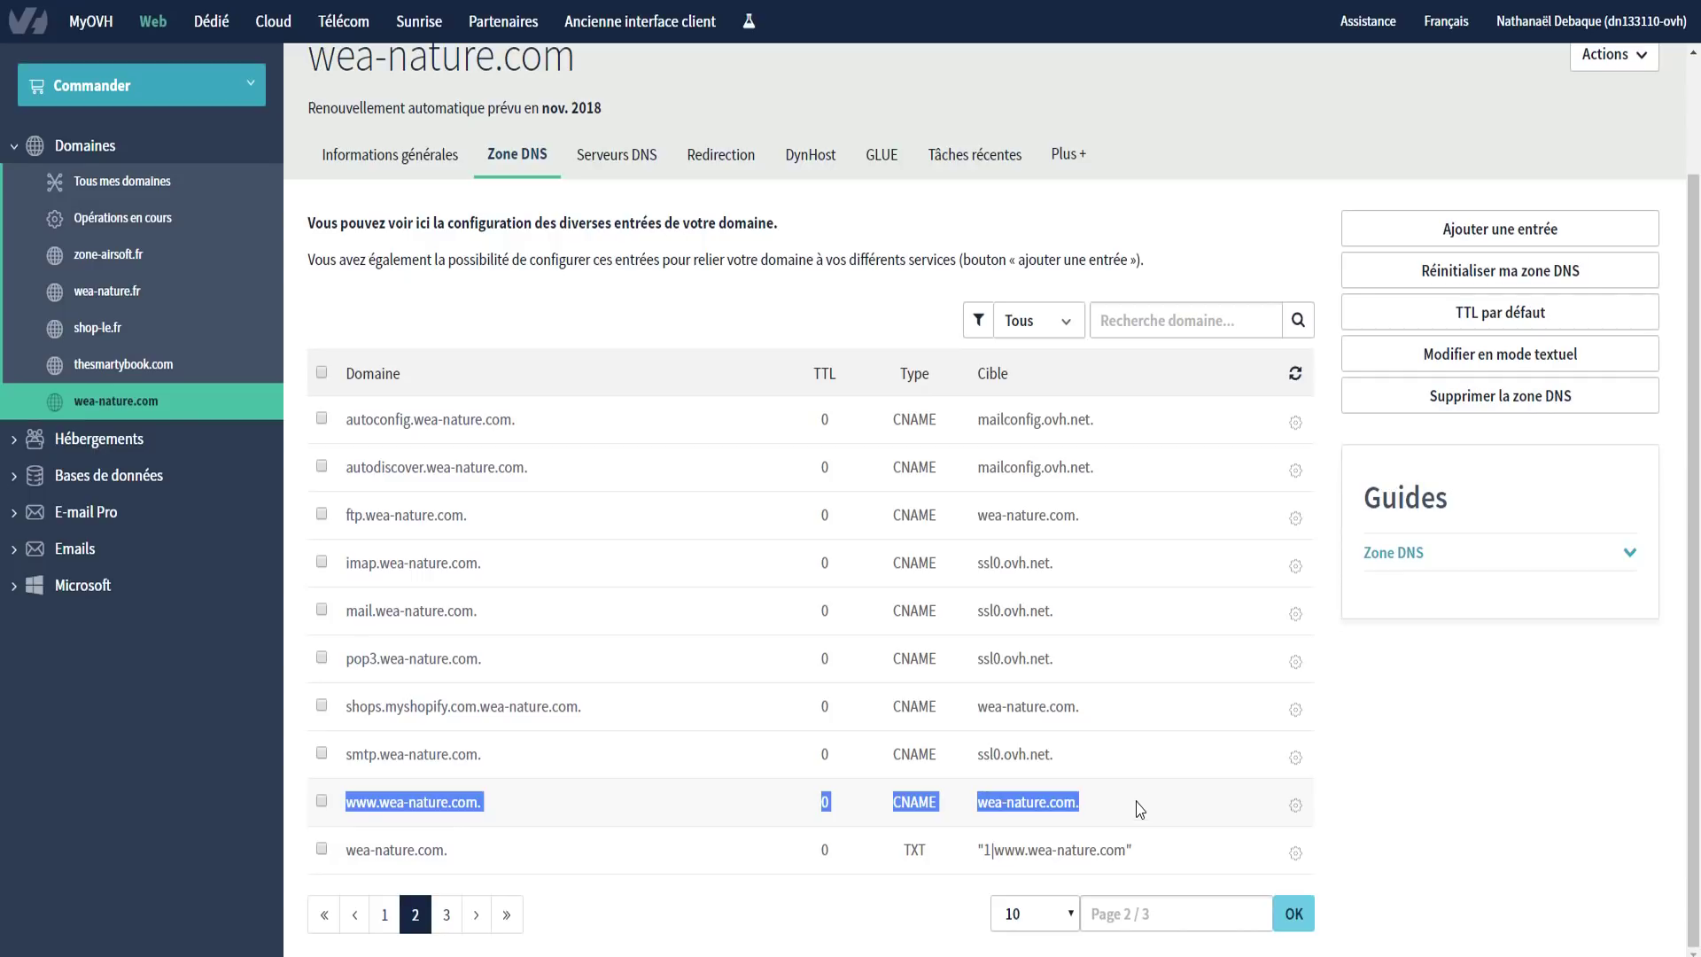
left_click(1283, 802)
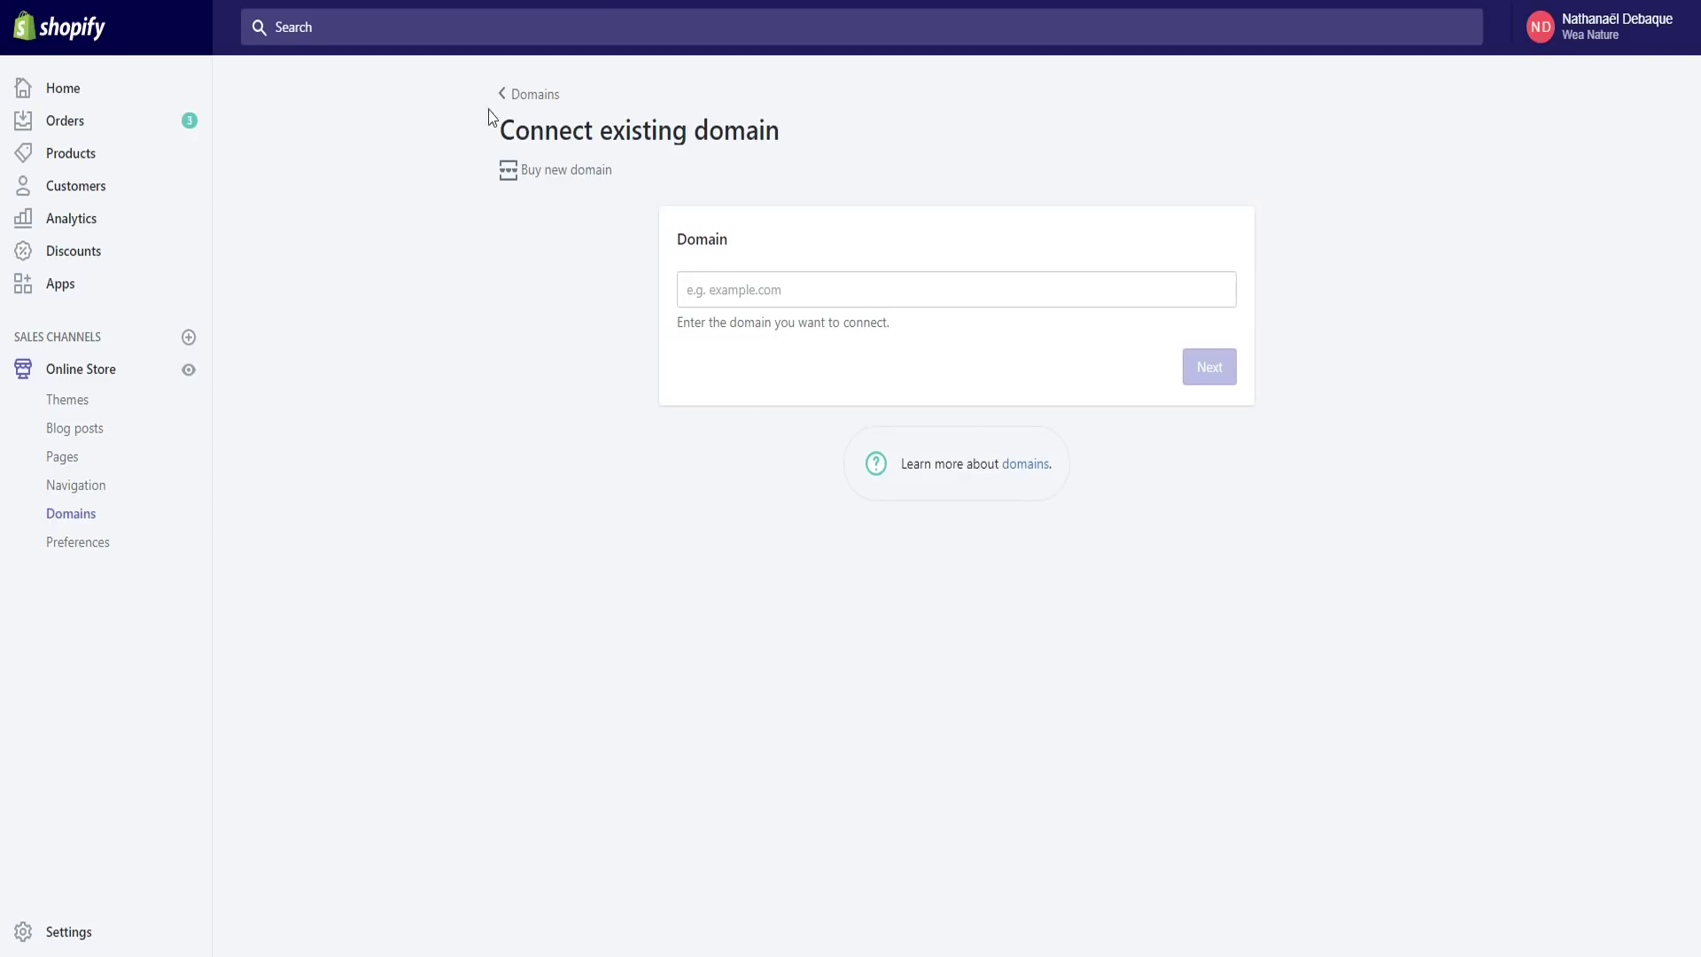
Switch to Shopify and examine the connection status of the primary domain wea-nature.com in the store's domain list.
left_click(542, 93)
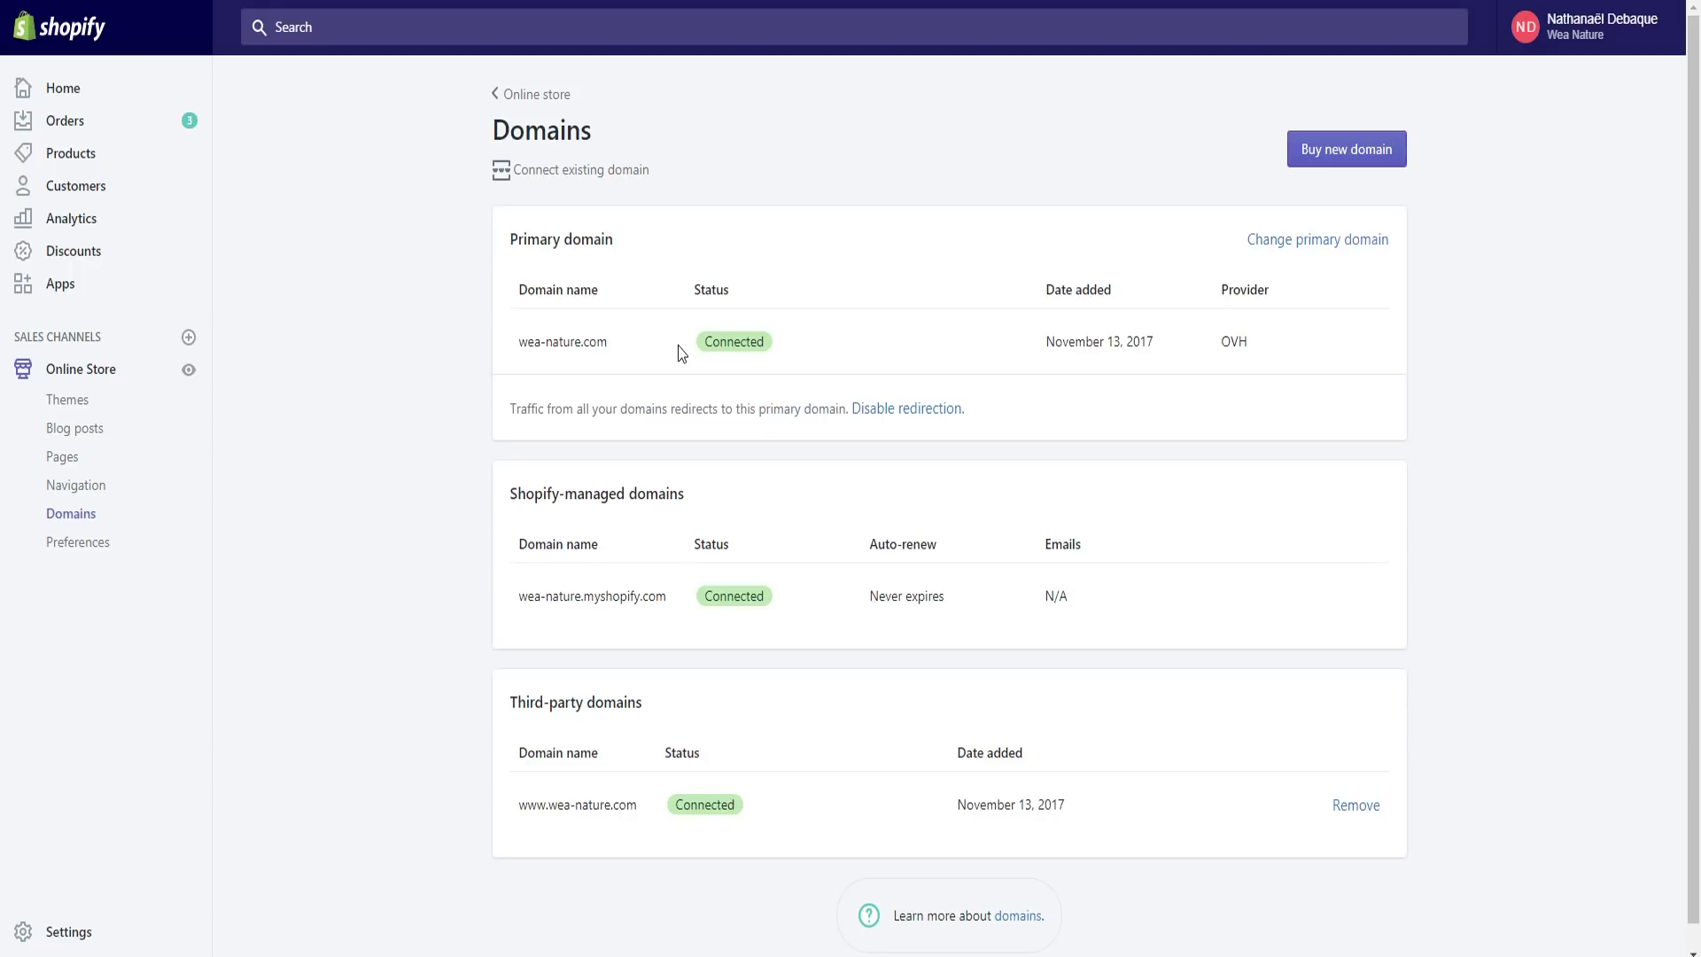
mouse_move(708, 352)
left_mouse_down()
mouse_move(805, 349)
mouse_move(707, 349)
left_mouse_up()
left_click(843, 381)
left_click_drag(696, 352, 768, 342)
left_click(789, 369)
left_click_drag(704, 342, 833, 349)
left_click(836, 363)
left_click_drag(516, 342, 596, 346)
left_click(533, 349)
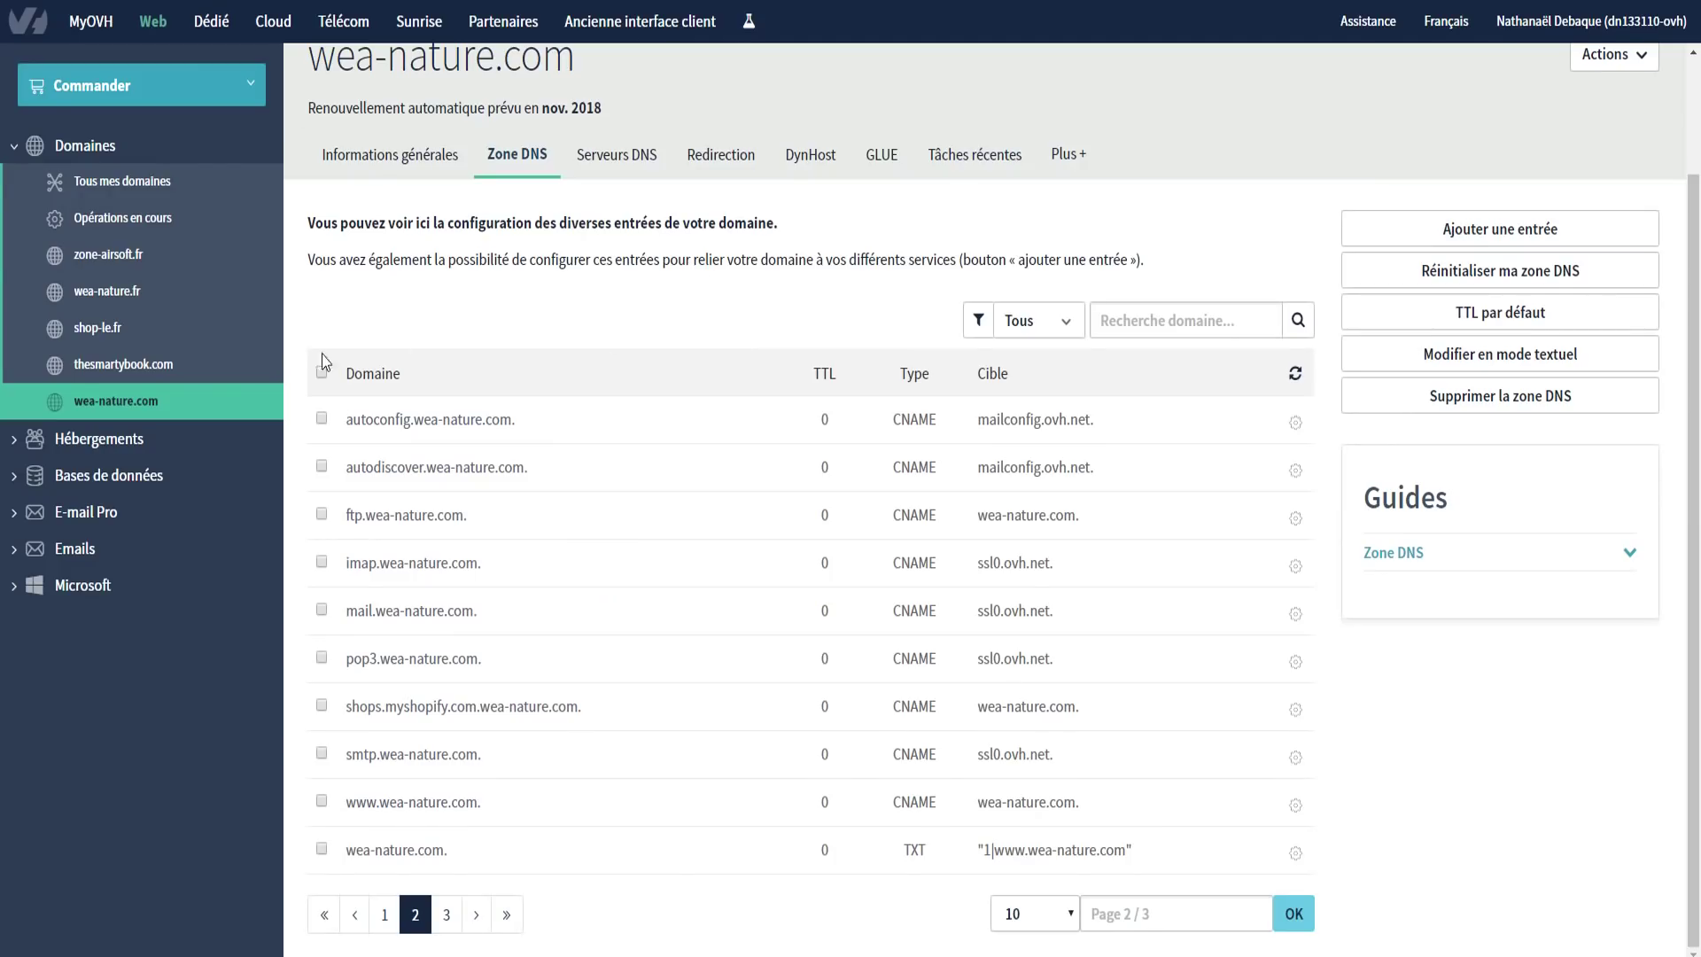
Switch back to OVH, view the wea-nature.com hosting overview, and open that domain's list of email accounts.
left_click(103, 438)
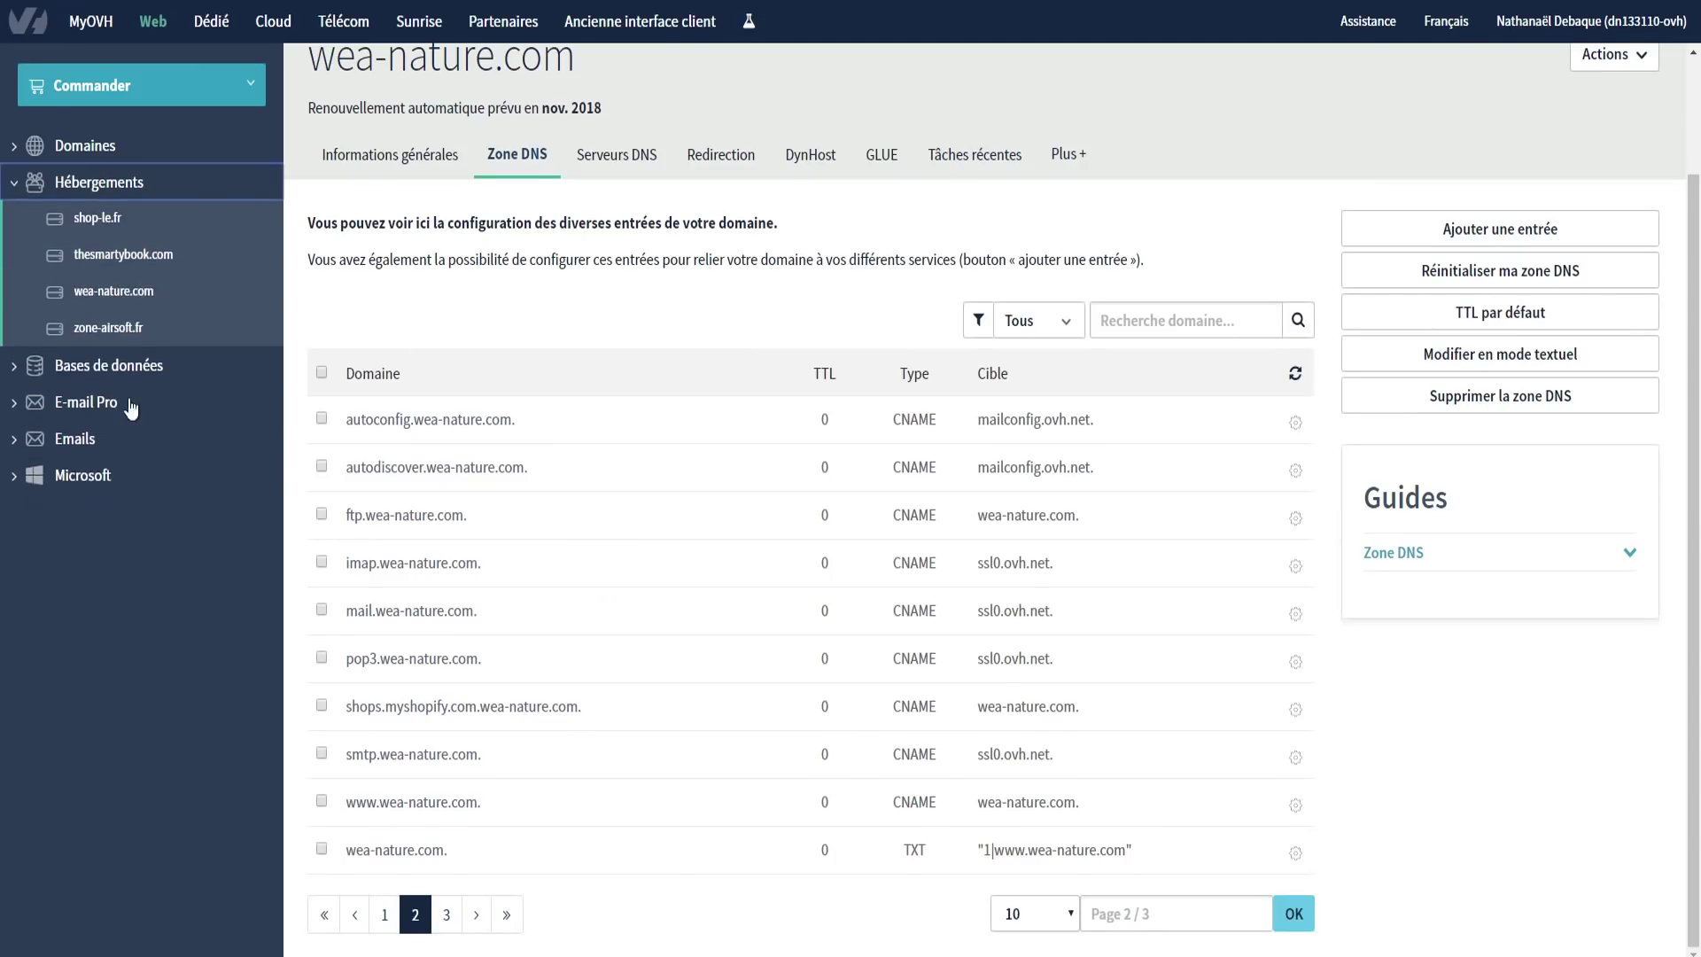
left_click(128, 294)
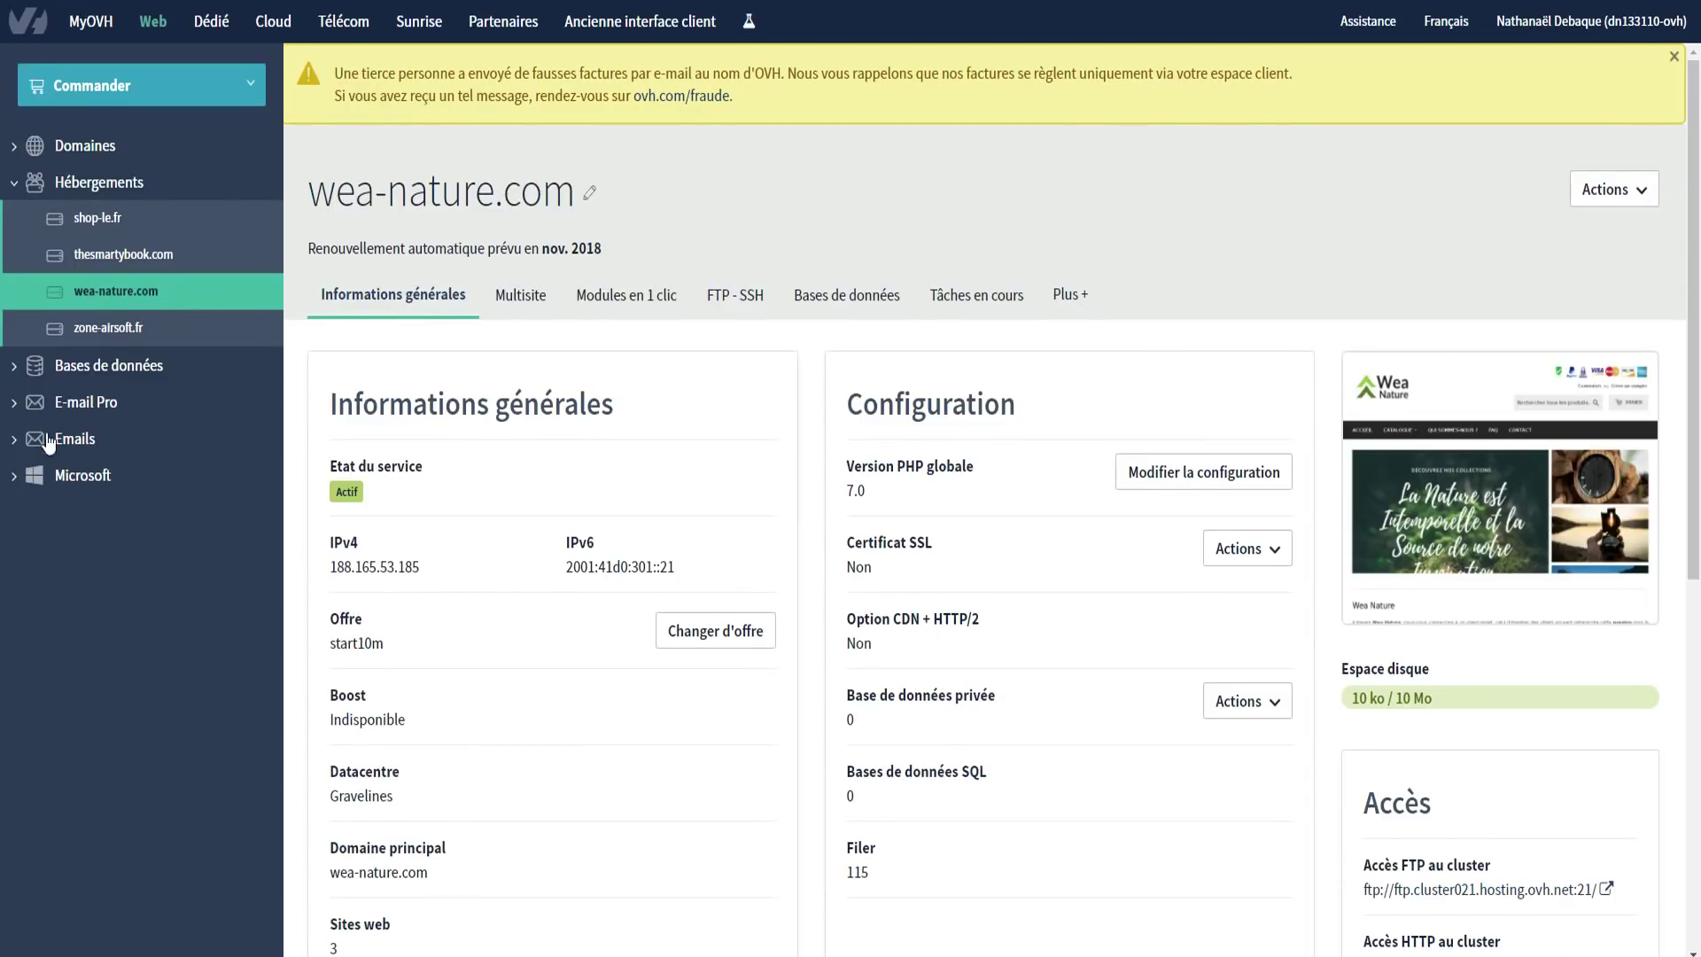
left_click(78, 440)
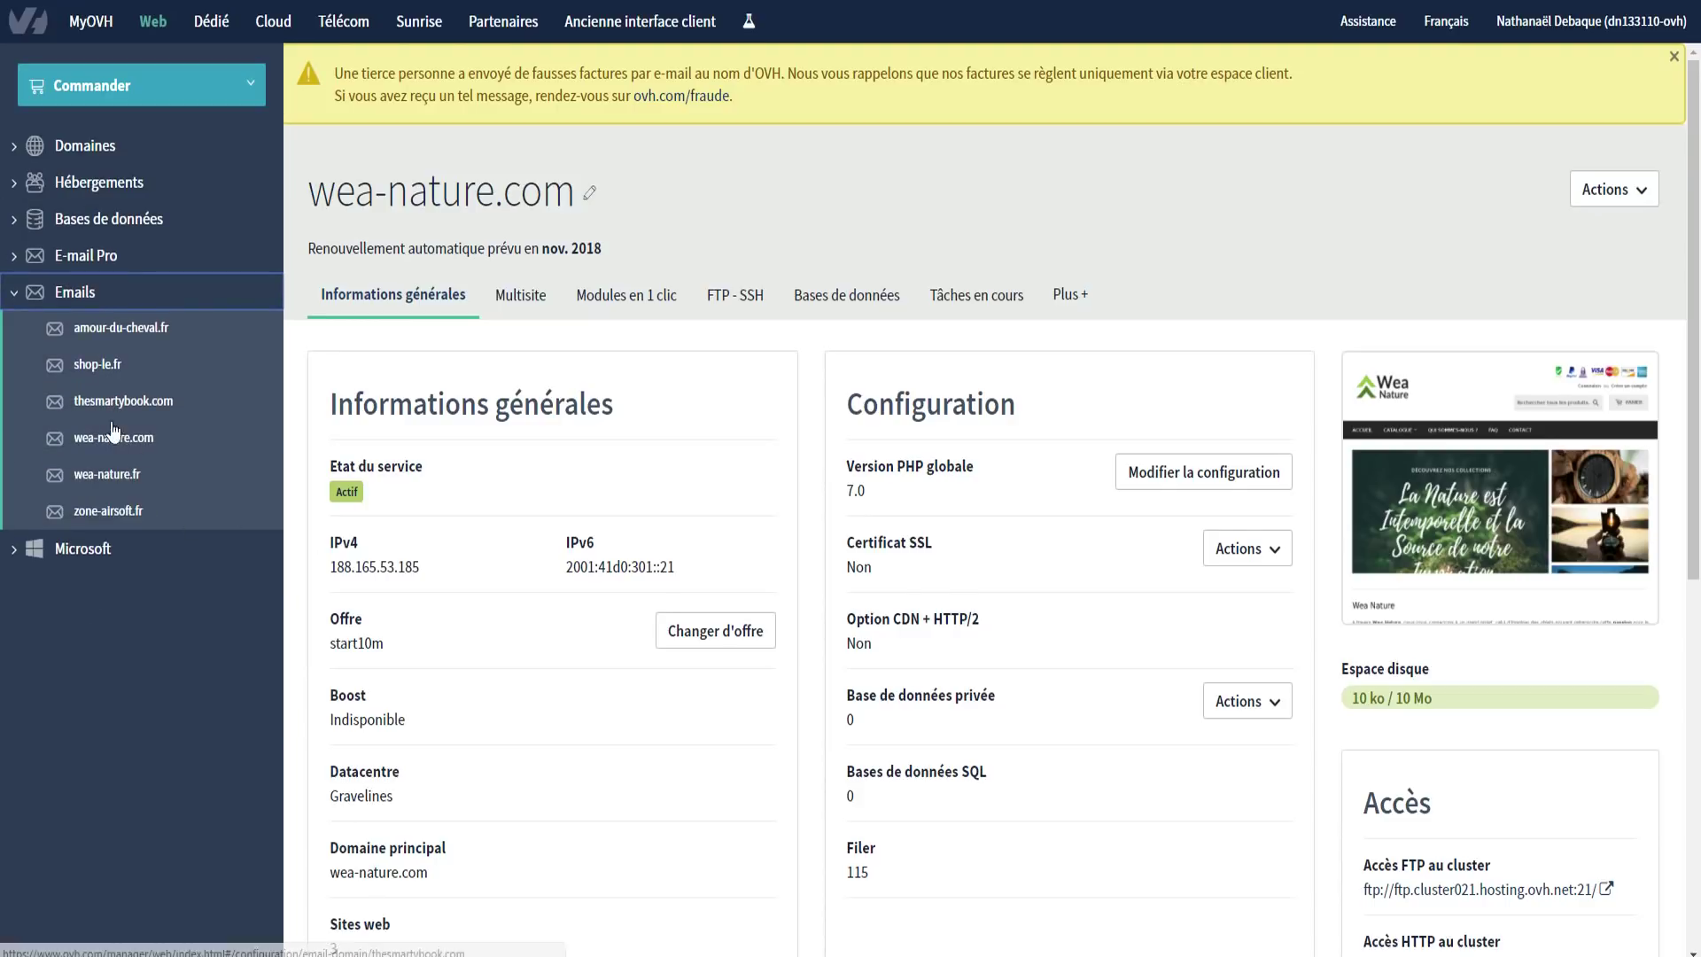
left_click(116, 439)
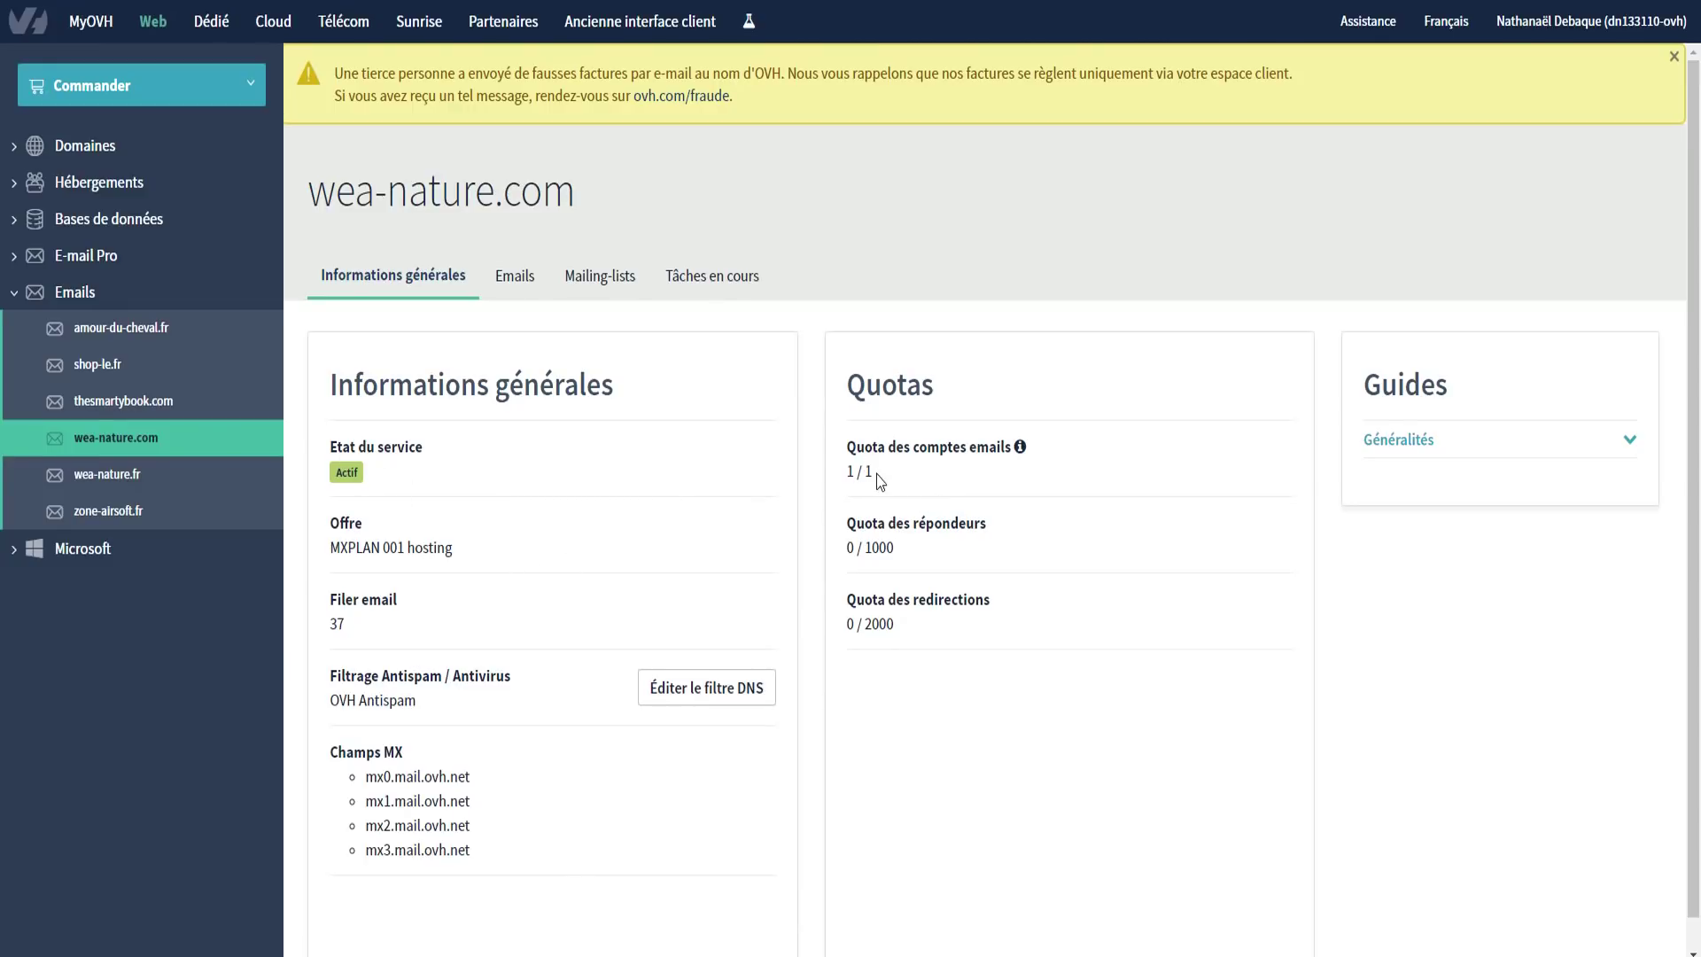
left_click(512, 280)
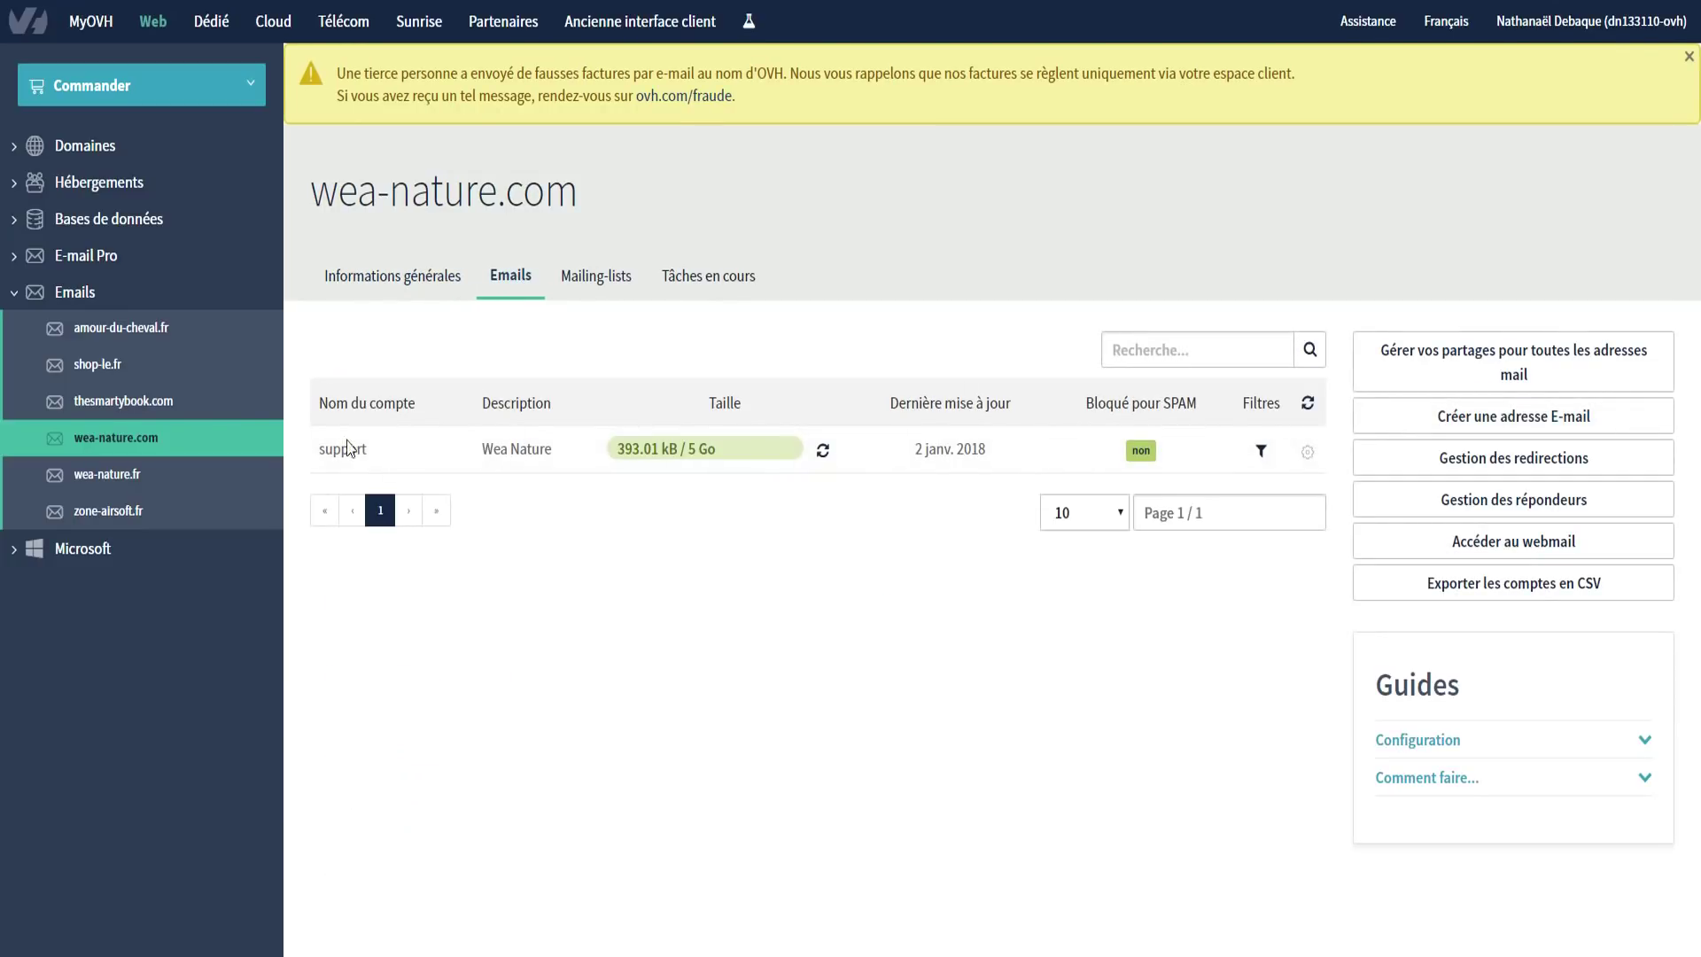
Open the form for a new wea-nature.com email address, choose the 5 Go account size, and cancel the creation.
left_click(1478, 422)
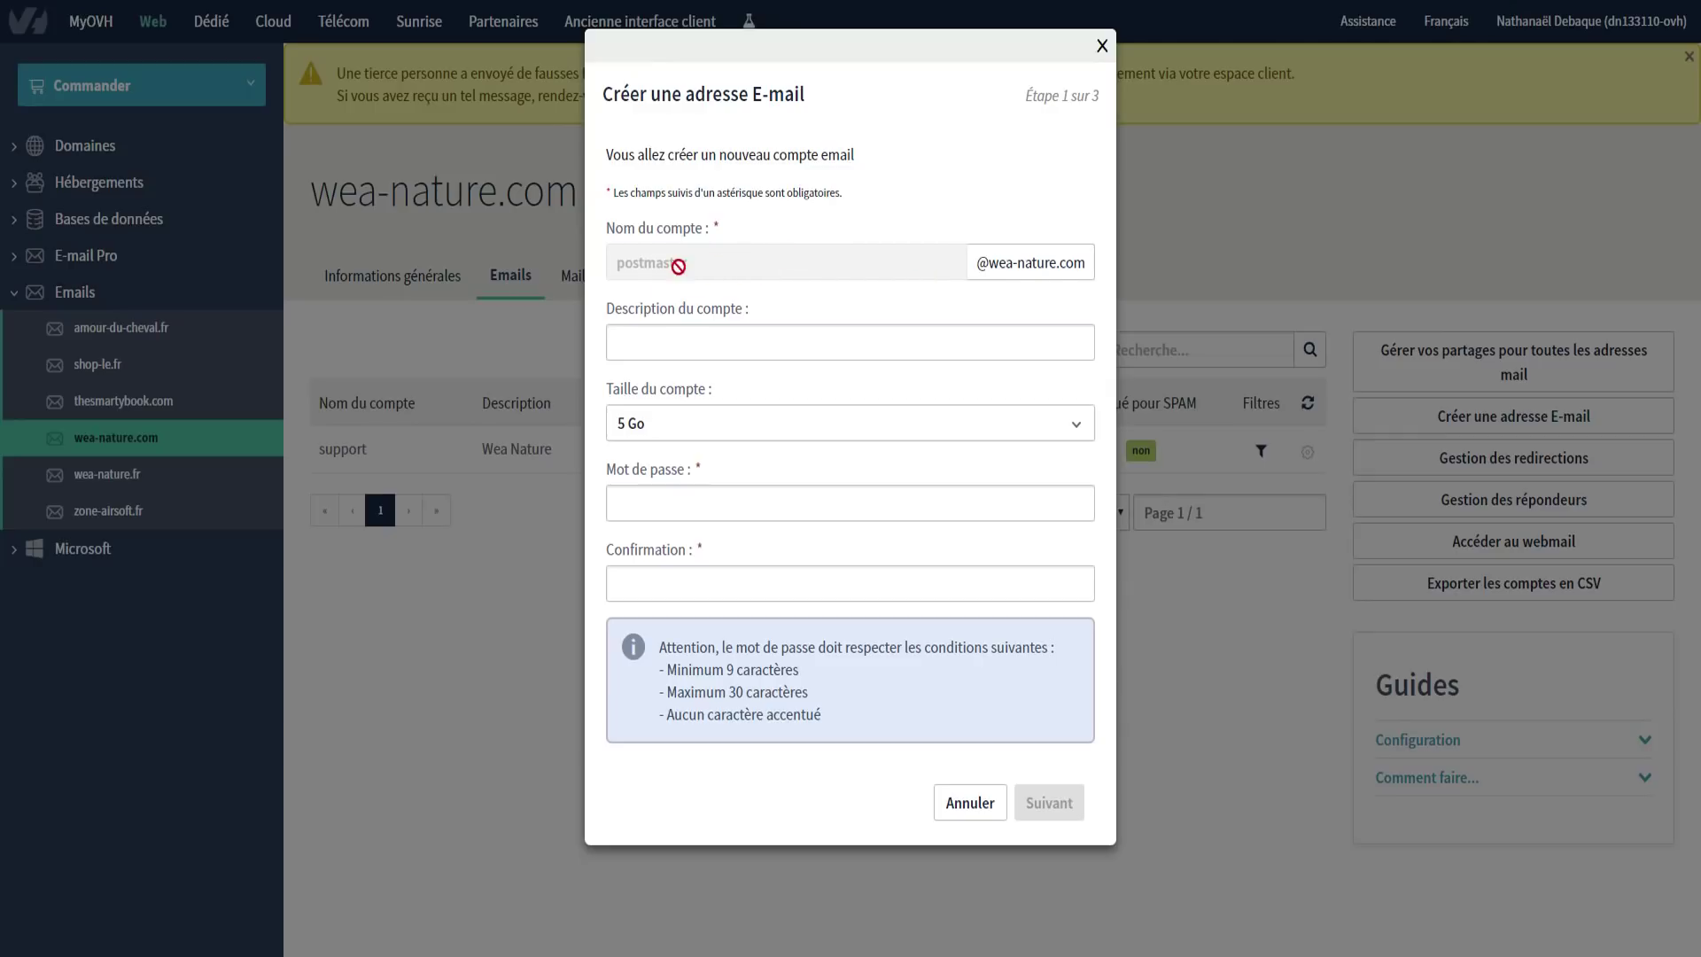
left_click_drag(691, 263, 606, 266)
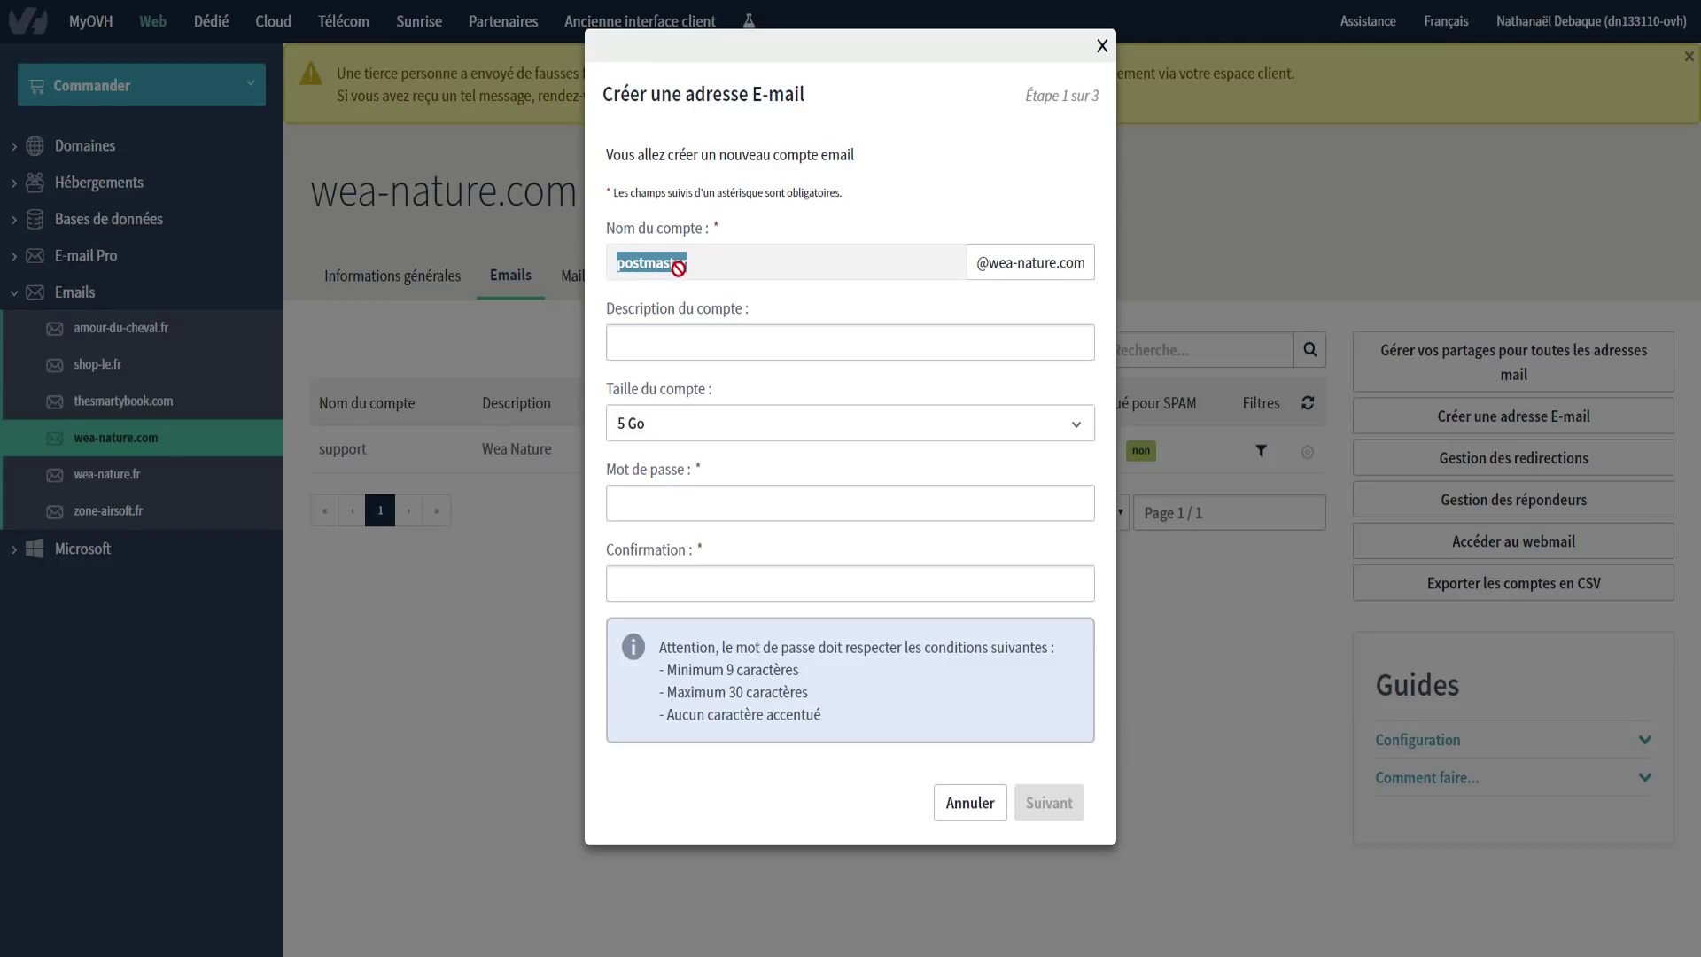
left_click(704, 265)
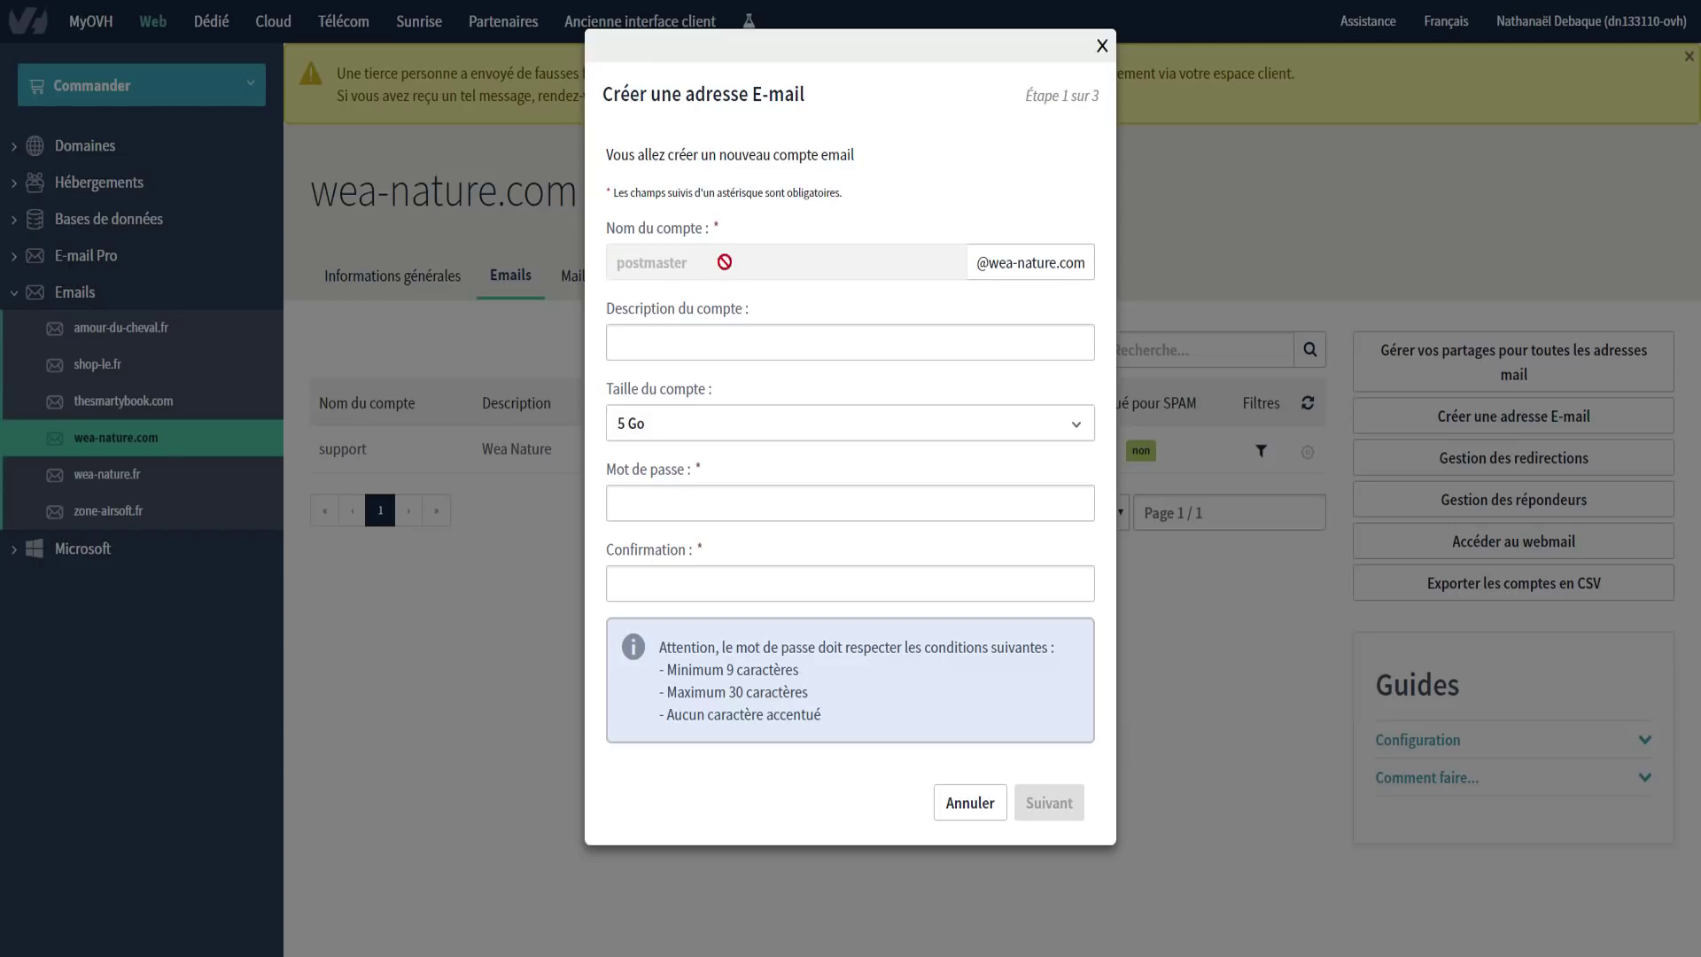
left_click(624, 430)
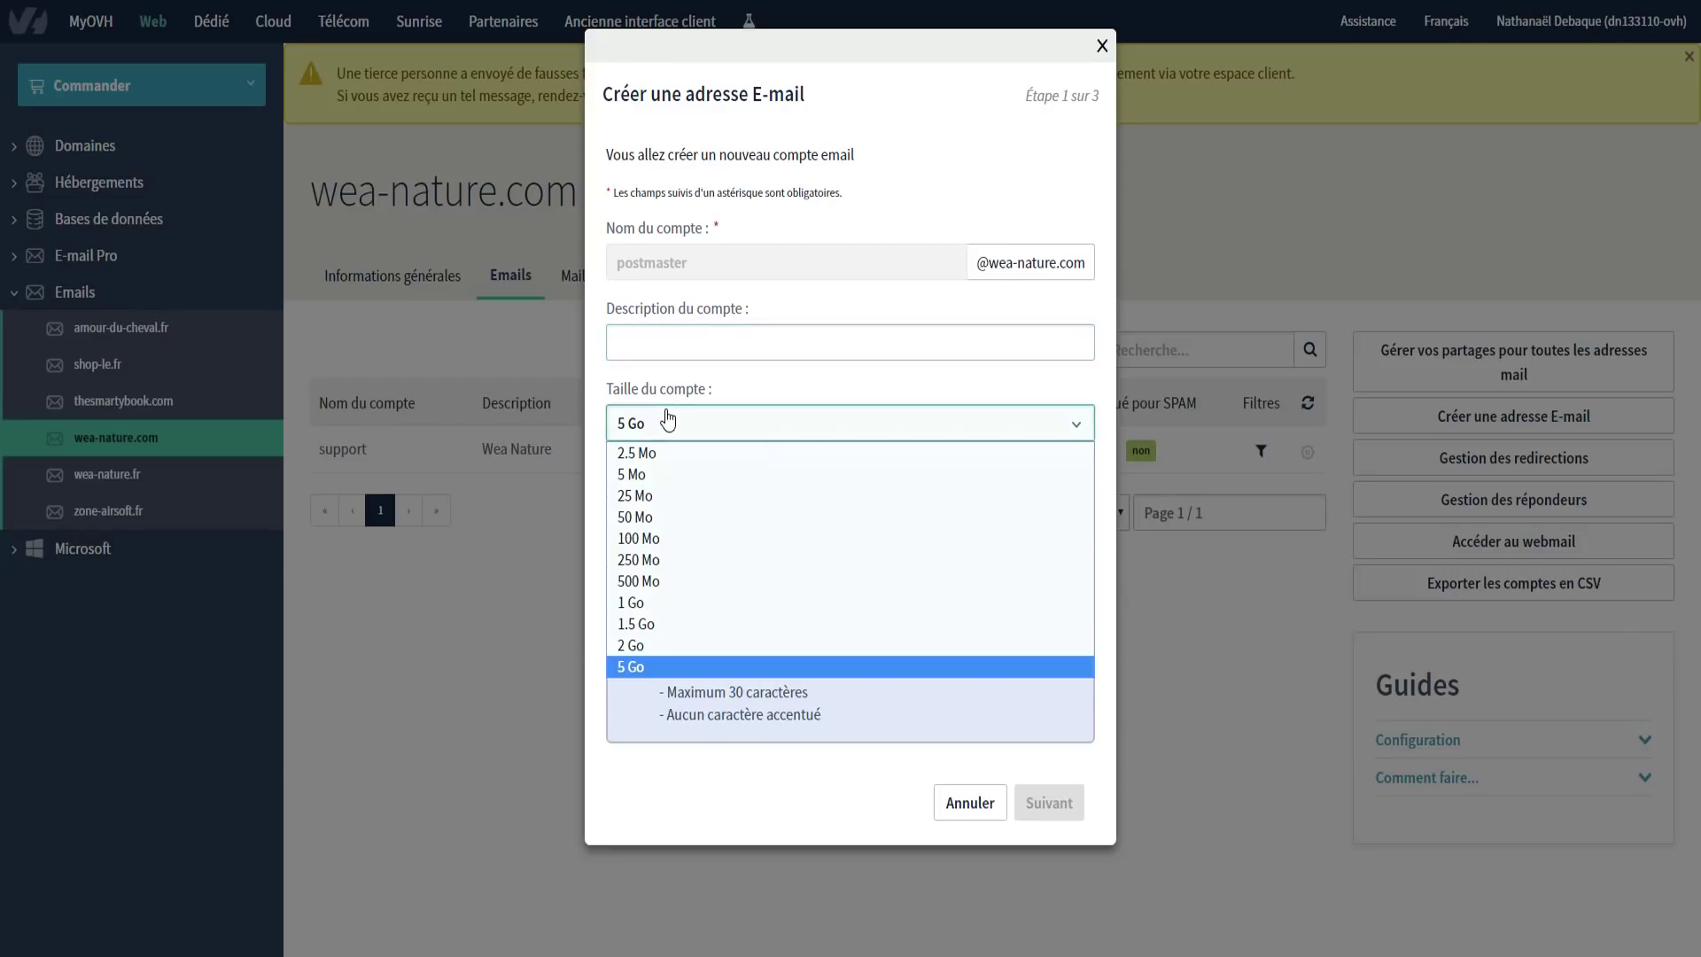
left_click(629, 668)
left_click(677, 506)
left_click(683, 590)
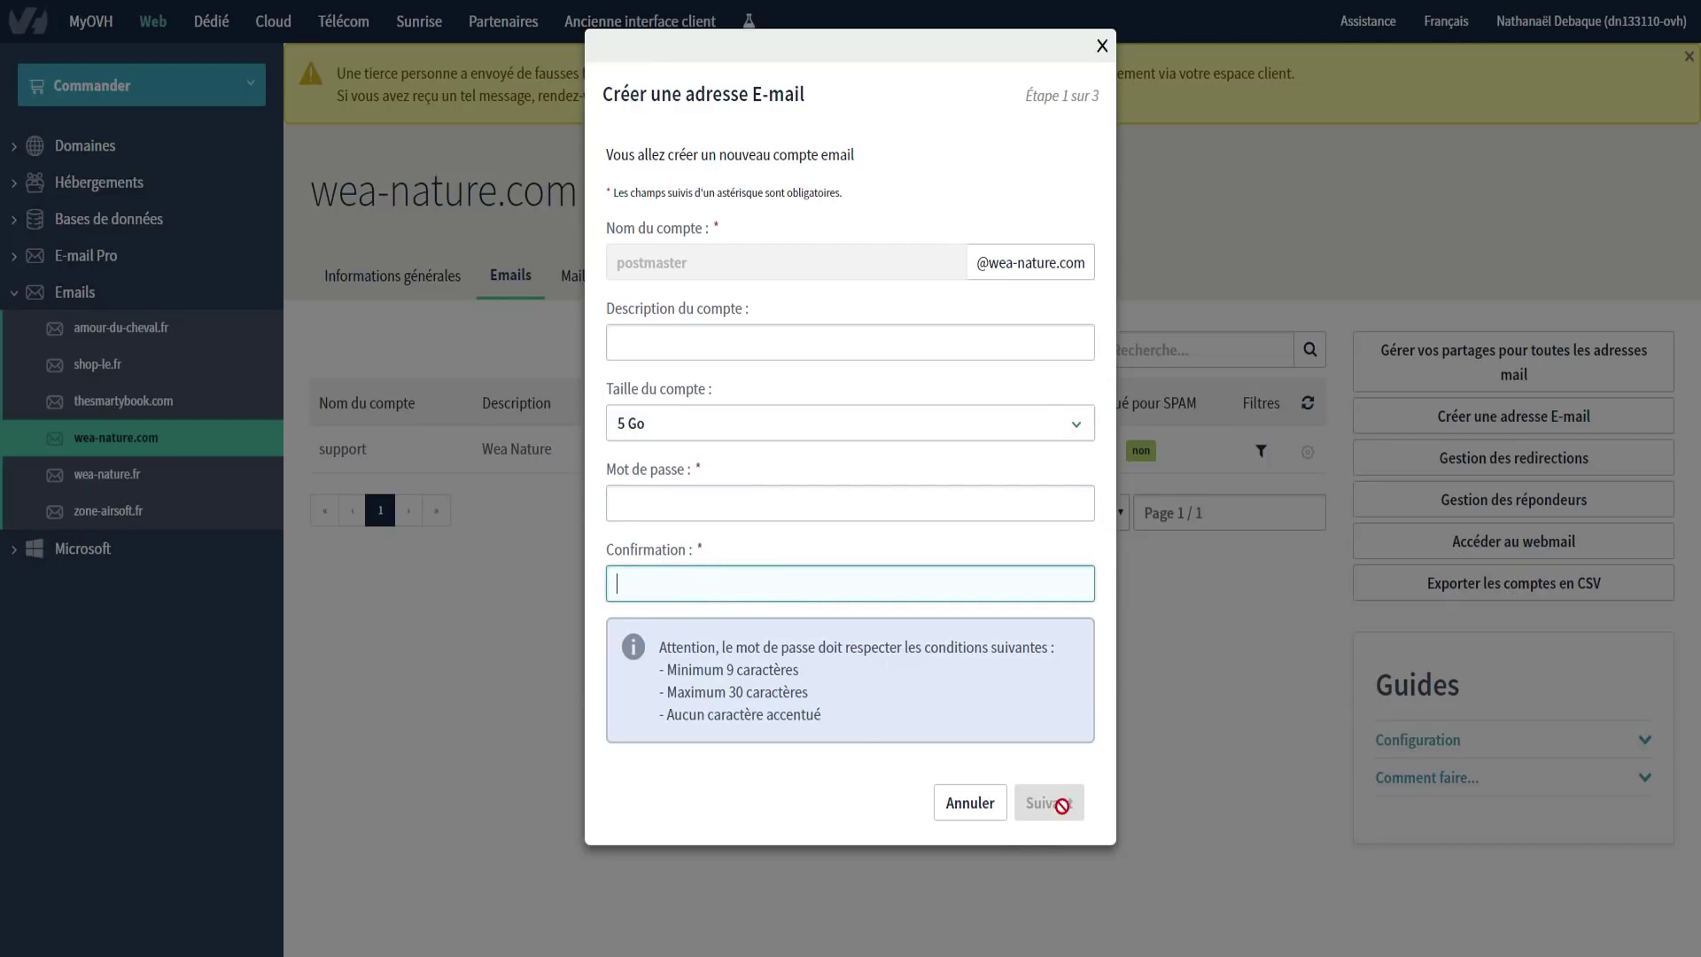
left_click(969, 802)
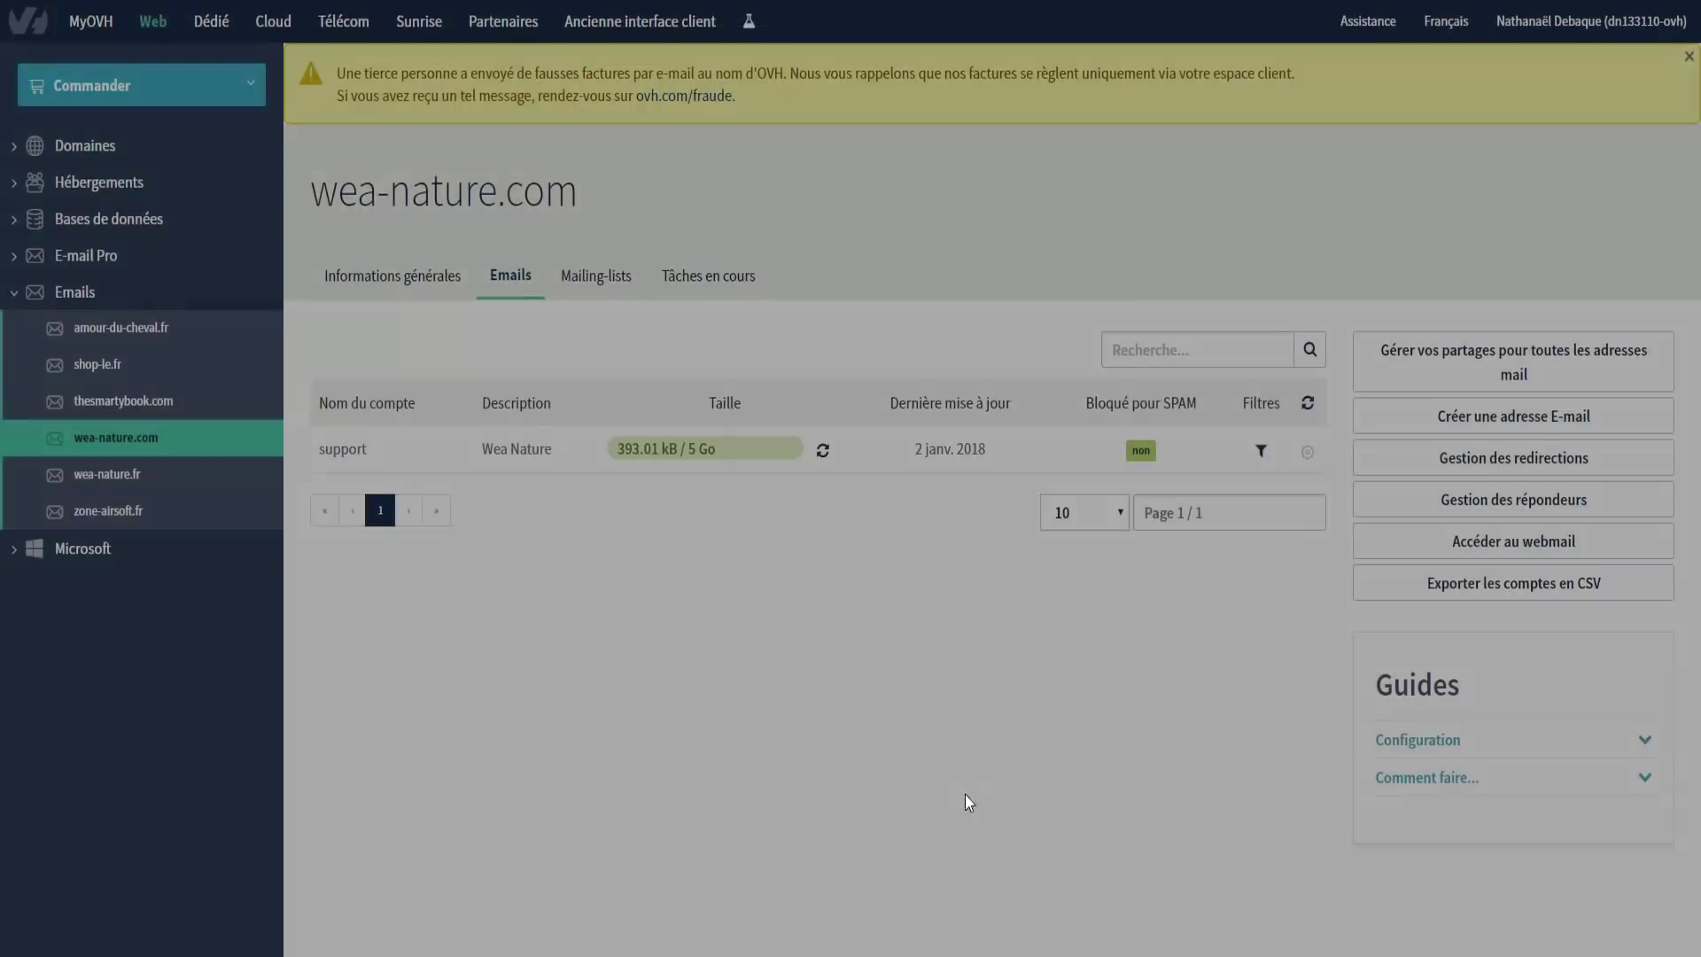